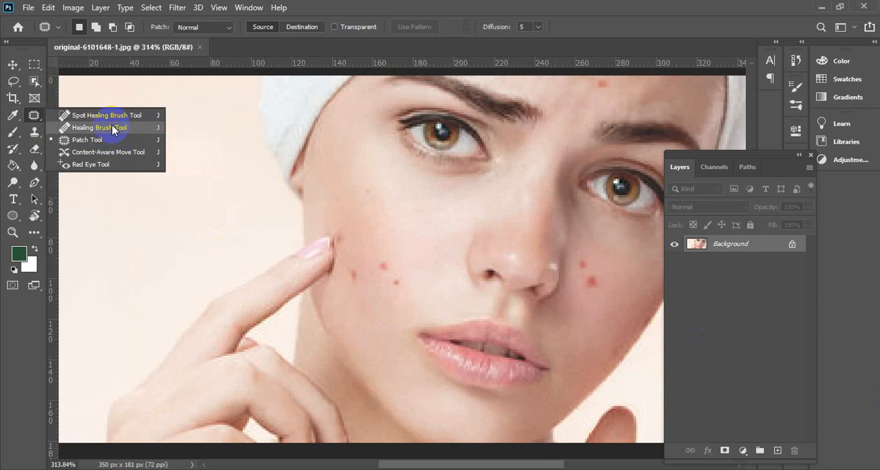
Try to heal the lowest red blemish on the cheek with the Healing Brush at size 6
{"action": "left_click", "coordinate": [113, 128]}
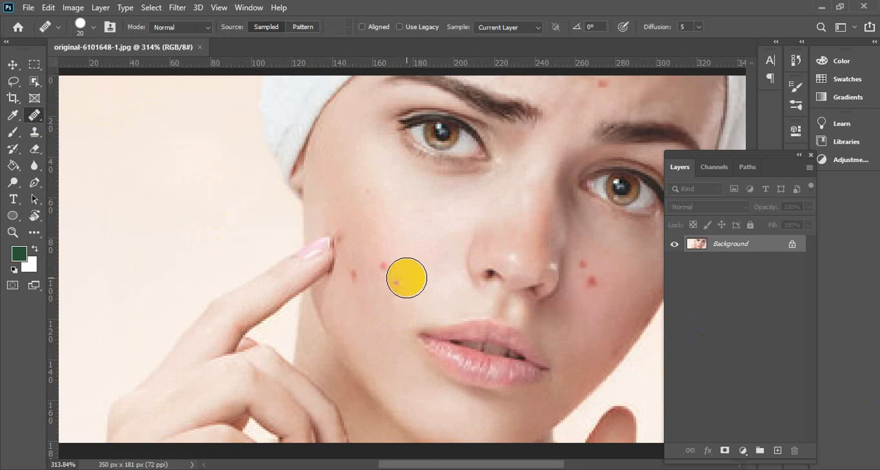
{"action": "key", "text": "bracketleft"}
{"action": "key", "text": "bracketleft"}
{"action": "key", "text": "bracketleft"}
{"action": "key", "text": "bracketleft"}
{"action": "key", "text": "bracketleft"}
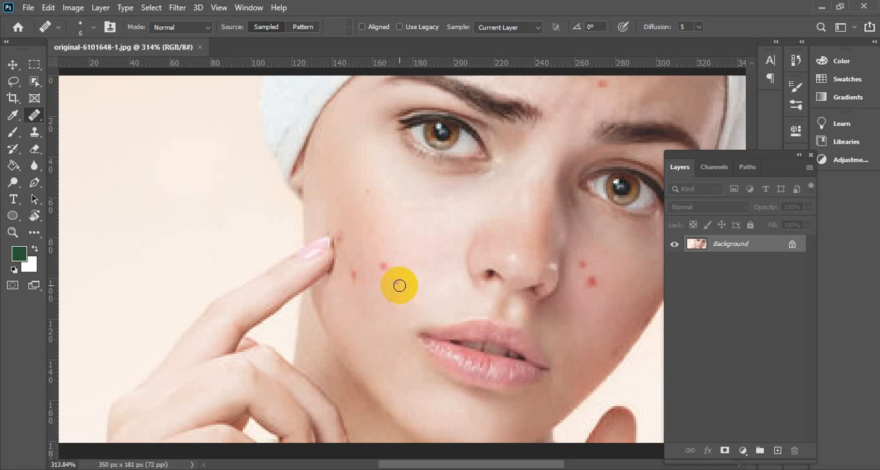
{"action": "key", "text": "bracketright"}
{"action": "key", "text": "bracketright"}
{"action": "key", "text": "bracketright"}
{"action": "key", "text": "bracketright"}
{"action": "key", "text": "bracketright"}
{"action": "key", "text": "bracketright"}
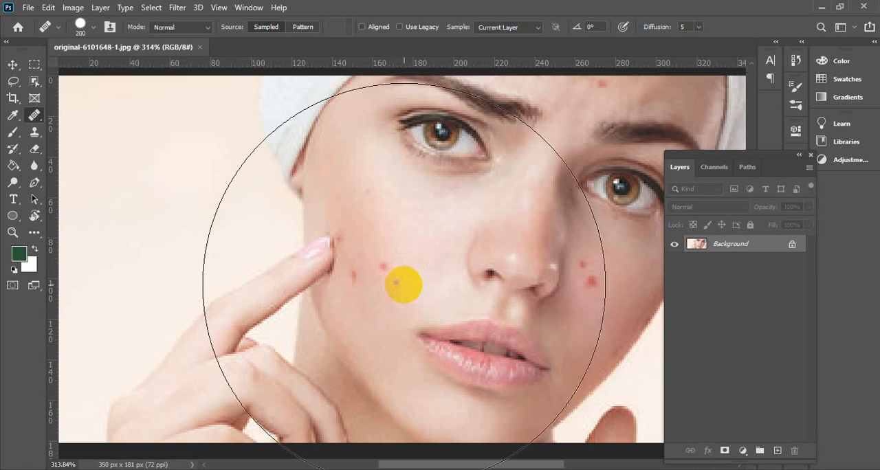
{"action": "key", "text": "bracketleft"}
{"action": "key", "text": "bracketleft"}
{"action": "key", "text": "bracketleft"}
{"action": "key", "text": "bracketleft"}
{"action": "key", "text": "bracketleft"}
{"action": "key", "text": "bracketleft"}
{"action": "key", "text": "bracketleft"}
{"action": "key", "text": "bracketleft"}
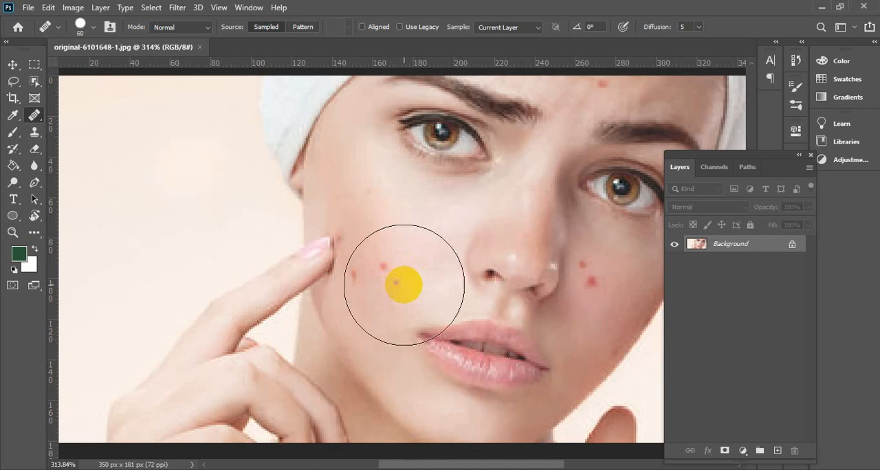
{"action": "key", "text": "bracketleft"}
{"action": "key", "text": "bracketleft"}
{"action": "key", "text": "bracketleft"}
{"action": "key", "text": "bracketleft"}
{"action": "key", "text": "bracketleft"}
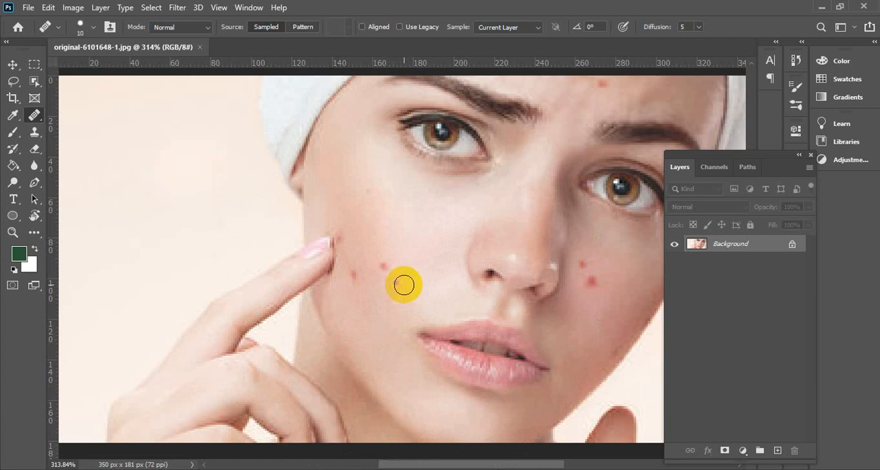
{"action": "key", "text": "bracketleft"}
{"action": "key", "text": "bracketleft"}
{"action": "key", "text": "bracketleft"}
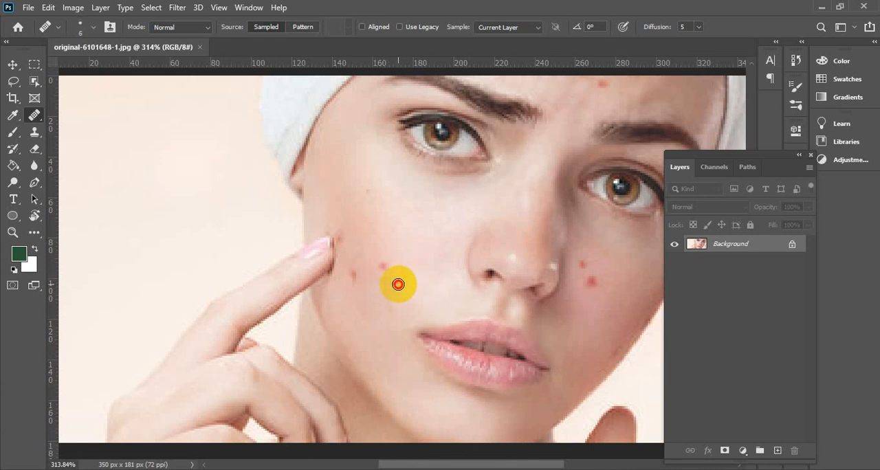
{"action": "left_click", "coordinate": [398, 284]}
{"action": "left_click", "coordinate": [385, 182]}
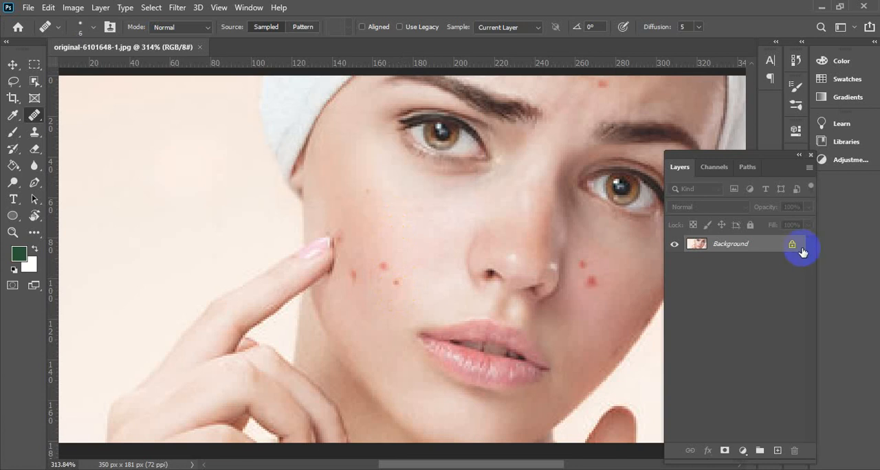
Unlock the background layer and duplicate it, leaving only the copy visible and selected
{"action": "left_click", "coordinate": [792, 244]}
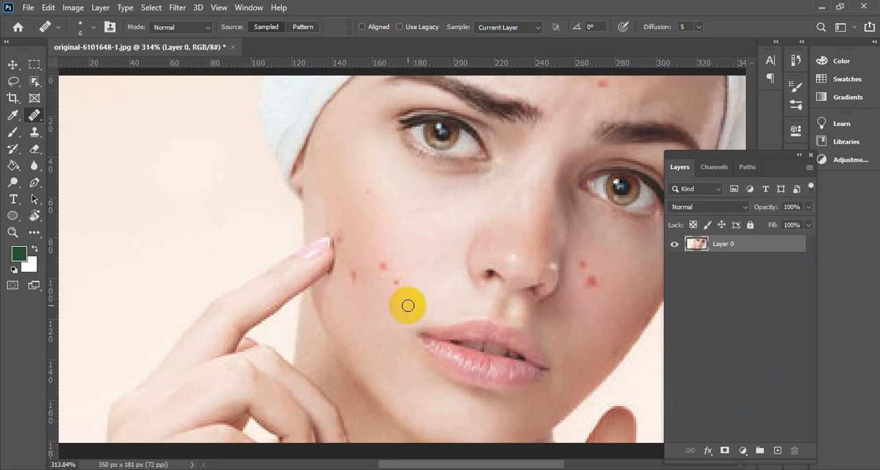
{"action": "left_click", "coordinate": [780, 452]}
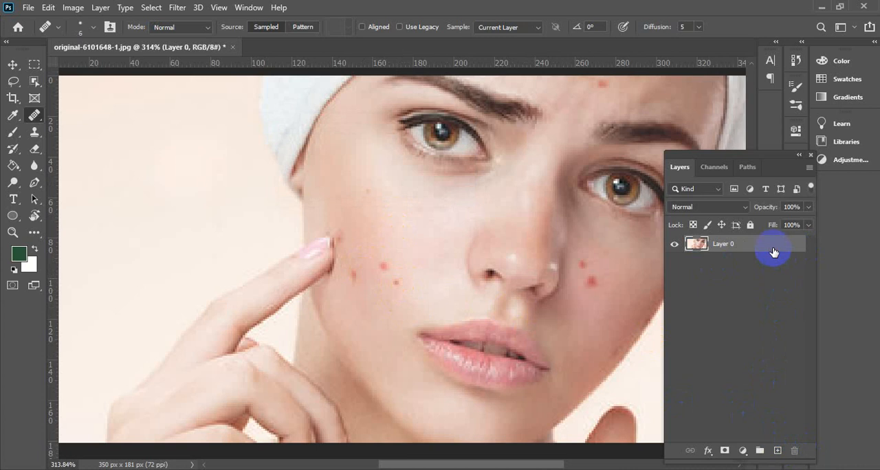
{"action": "key", "text": "ctrl+j"}
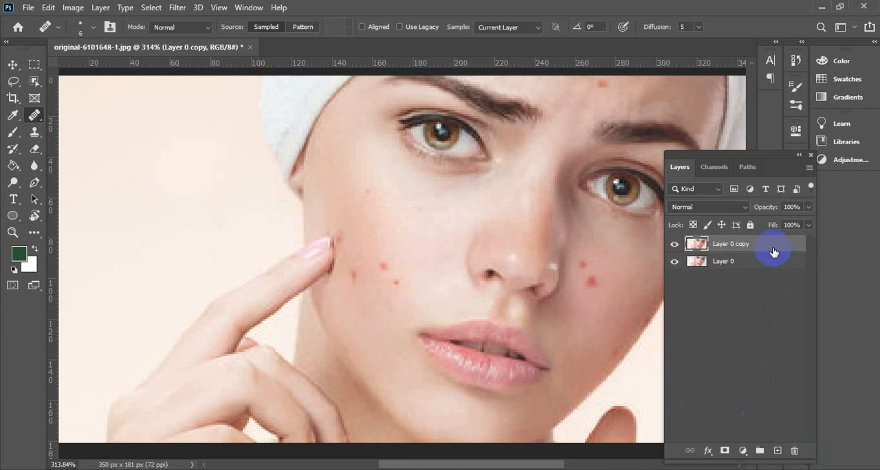
{"action": "left_click", "coordinate": [673, 262]}
{"action": "left_click", "coordinate": [731, 244]}
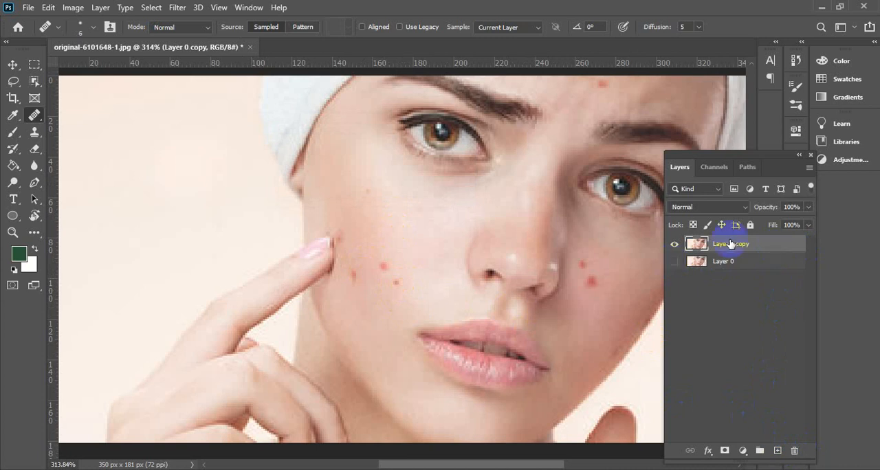
Try to heal the same cheek blemish with the Healing Brush on the duplicated layer
{"action": "left_click", "coordinate": [397, 284]}
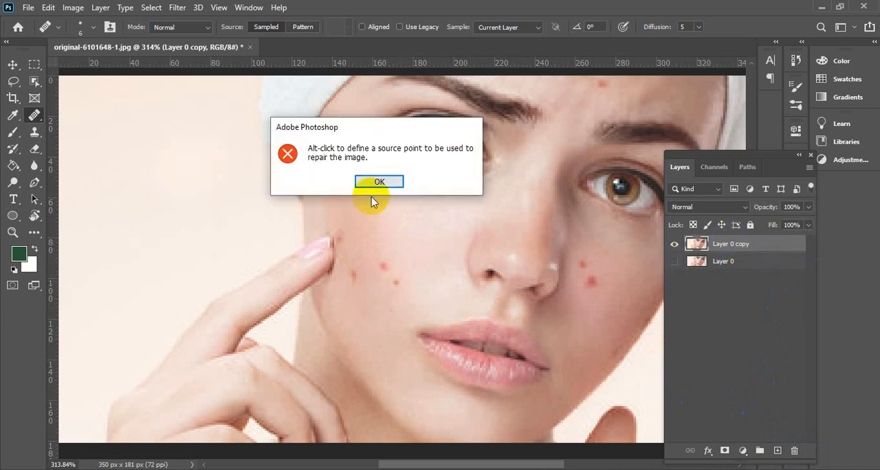
{"action": "left_click", "coordinate": [379, 182]}
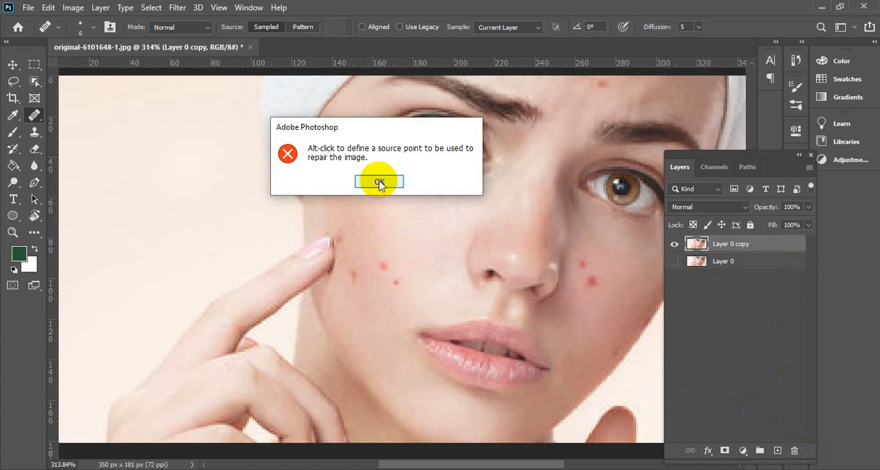
{"action": "left_click", "coordinate": [378, 183]}
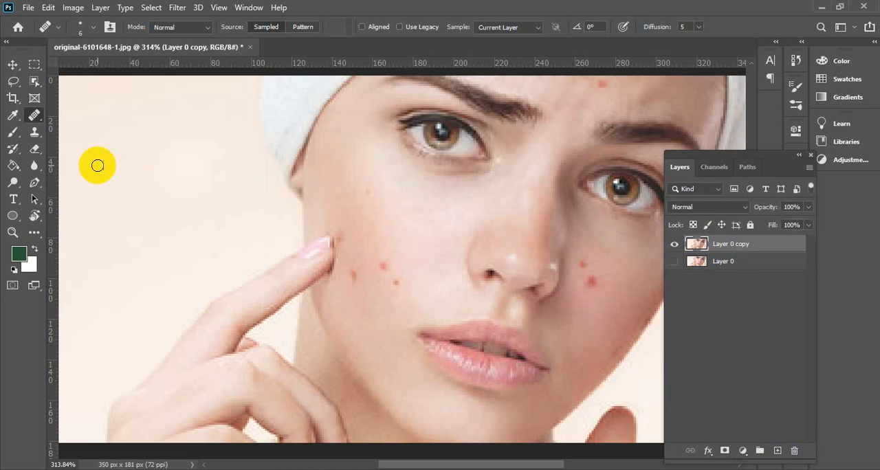
{"action": "scroll", "coordinate": [487, 278], "scroll_direction": "up", "scroll_amount": 1}
{"action": "scroll", "coordinate": [487, 277], "scroll_direction": "up", "scroll_amount": 1}
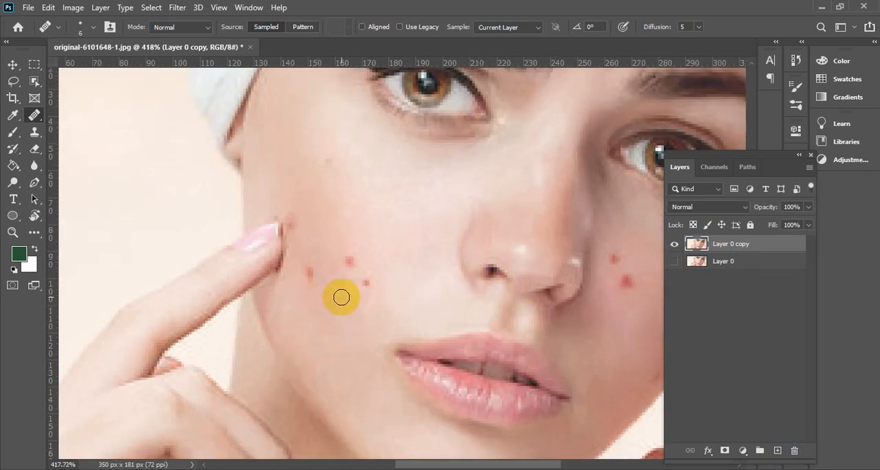
{"action": "left_click", "coordinate": [364, 282]}
{"action": "left_click", "coordinate": [366, 187]}
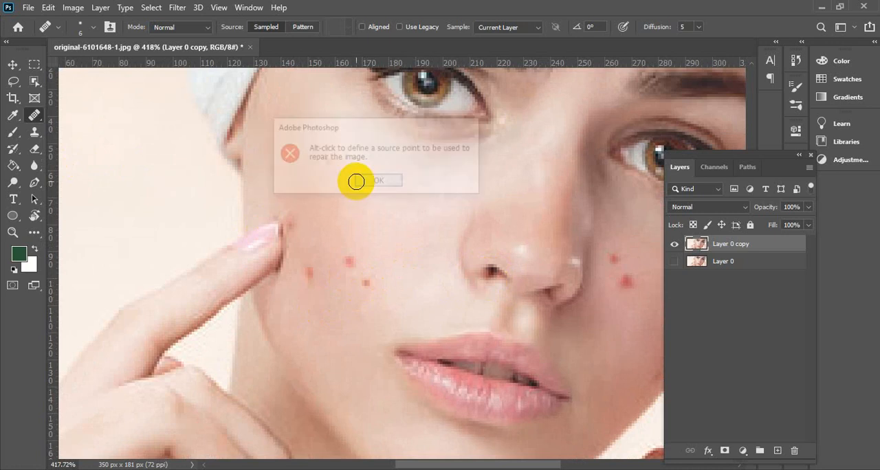
Remove the three red blemishes on the cheek near the pointing finger with the content-aware Spot Healing Brush
{"action": "right_click", "coordinate": [34, 115]}
{"action": "left_click", "coordinate": [63, 118]}
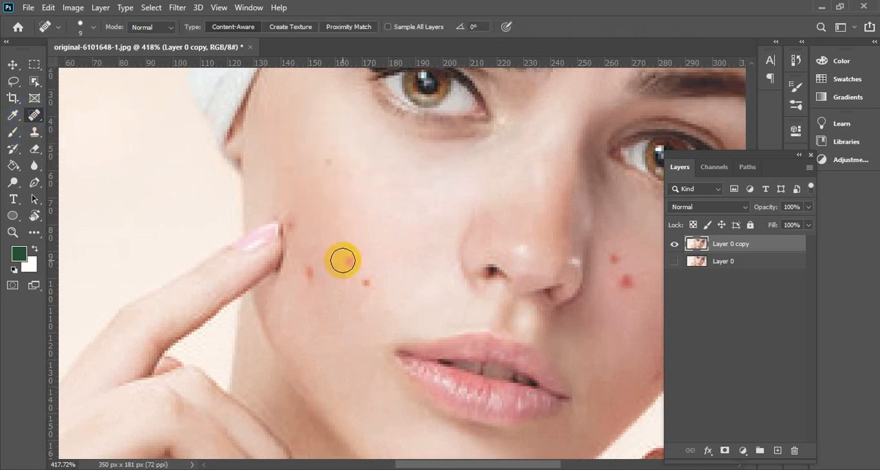
{"action": "left_click", "coordinate": [360, 281]}
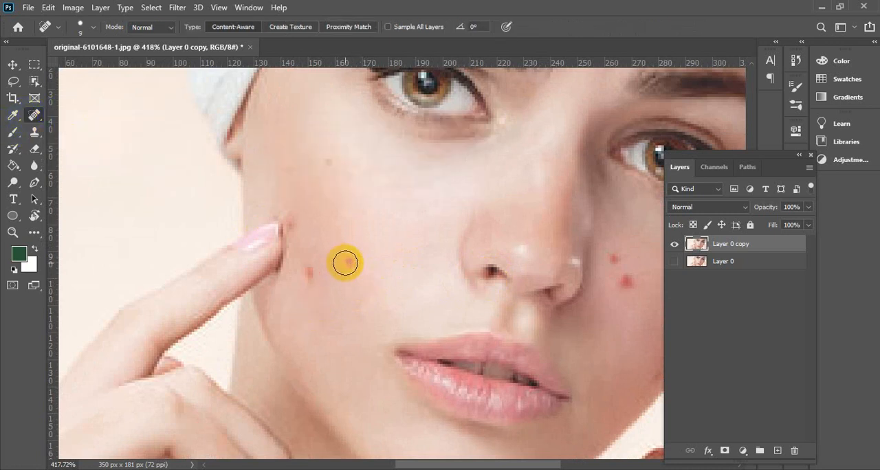
{"action": "scroll", "coordinate": [412, 264], "scroll_direction": "down", "scroll_amount": 2}
{"action": "right_click", "coordinate": [36, 114]}
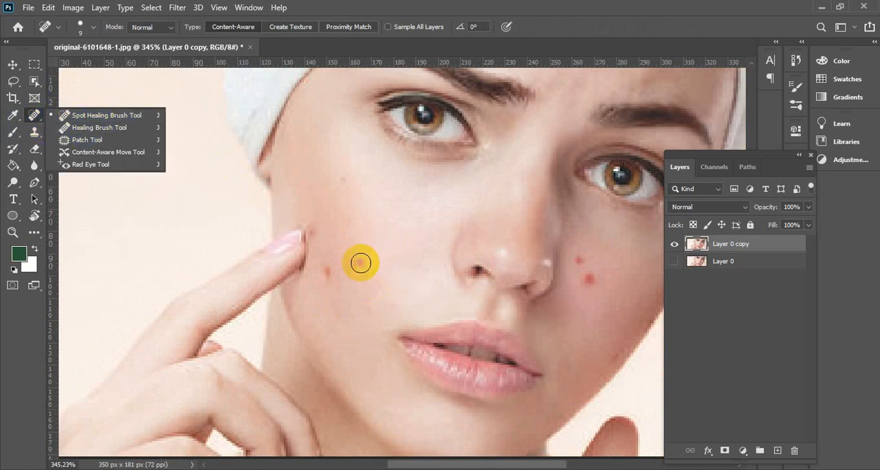
{"action": "left_click", "coordinate": [359, 262]}
{"action": "left_click", "coordinate": [331, 273]}
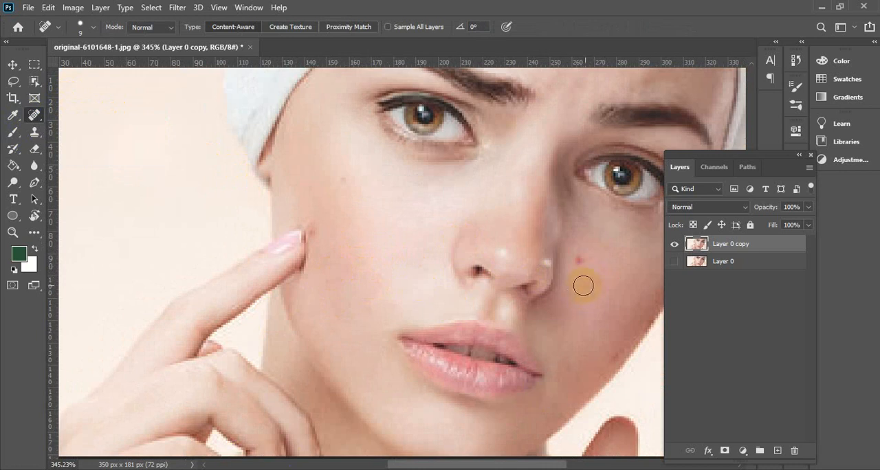
Heal the remaining red blemish on the cheek beyond the nose and the one on the forehead
{"action": "left_click", "coordinate": [580, 261]}
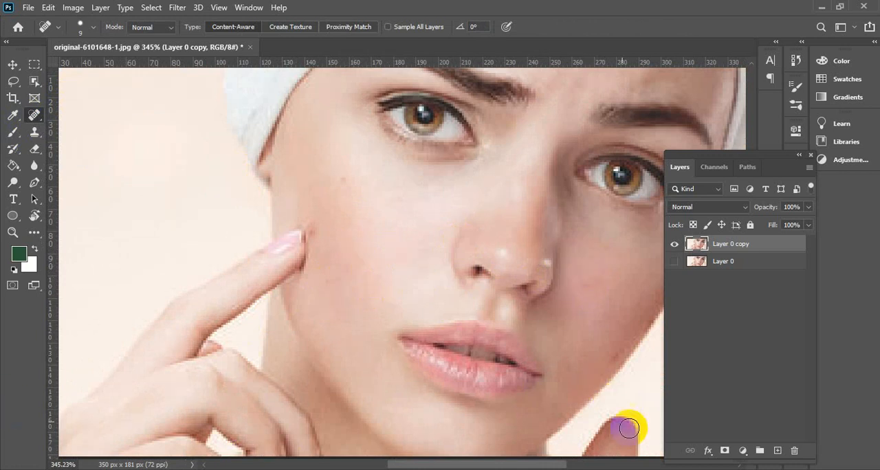
{"action": "scroll", "coordinate": [467, 281], "scroll_direction": "down", "scroll_amount": 2}
{"action": "scroll", "coordinate": [471, 215], "scroll_direction": "down", "scroll_amount": 1}
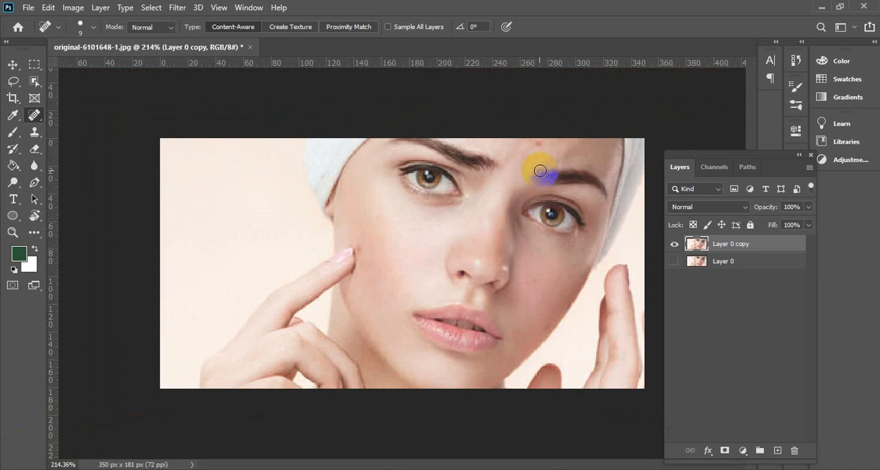
{"action": "scroll", "coordinate": [549, 152], "scroll_direction": "up", "scroll_amount": 3}
{"action": "left_click", "coordinate": [598, 95]}
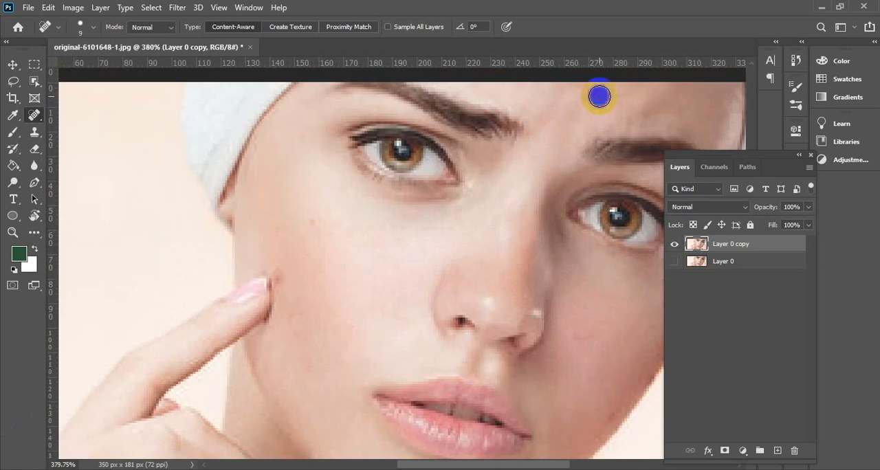
Heal the faint spot on the upper cheek and the small mark beside the pointing fingertip
{"action": "scroll", "coordinate": [434, 208], "scroll_direction": "down", "scroll_amount": 2}
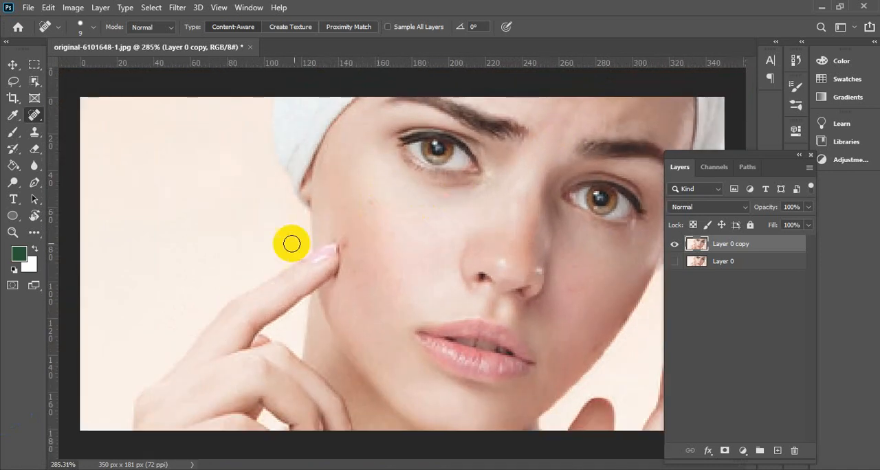
{"action": "left_click", "coordinate": [367, 204]}
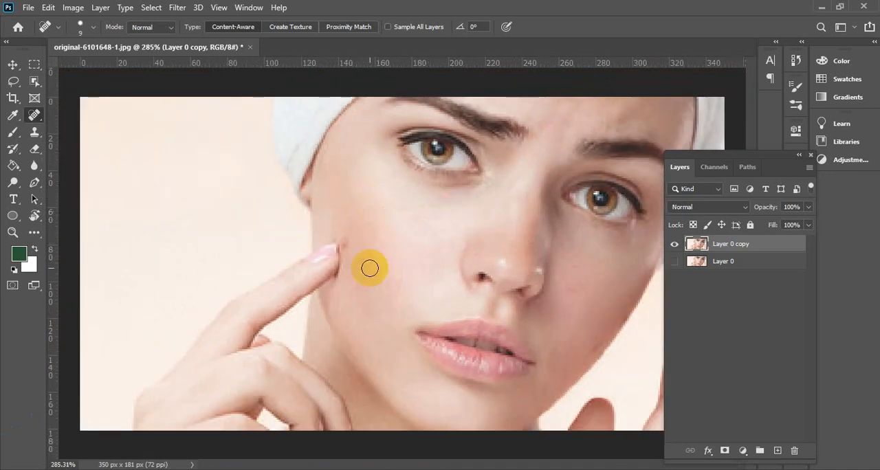
{"action": "scroll", "coordinate": [369, 244], "scroll_direction": "down", "scroll_amount": 2}
{"action": "scroll", "coordinate": [330, 264], "scroll_direction": "up", "scroll_amount": 8}
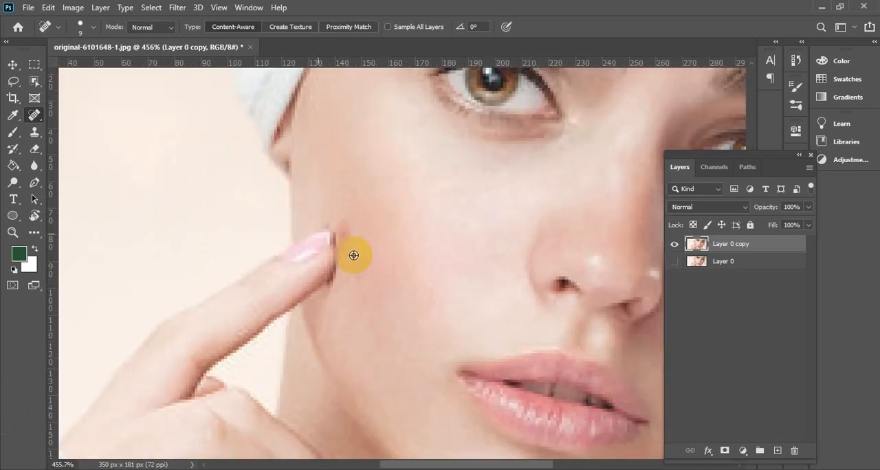
{"action": "scroll", "coordinate": [339, 291], "scroll_direction": "down", "scroll_amount": 6}
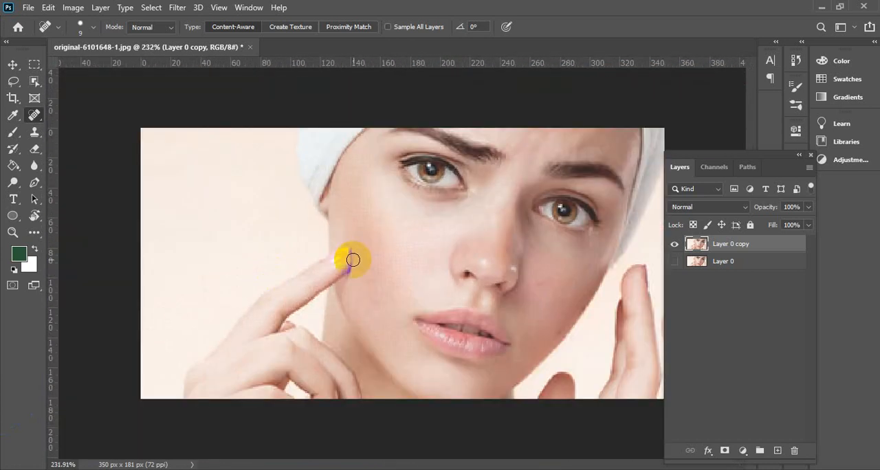
{"action": "left_click", "coordinate": [66, 268]}
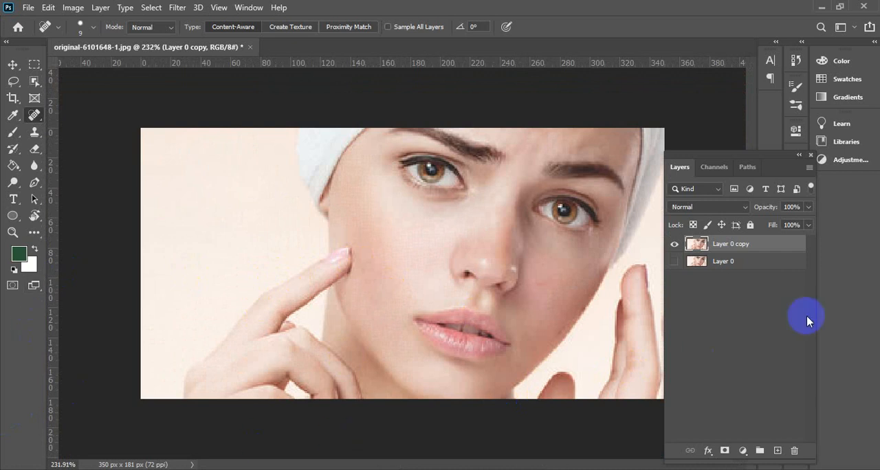
Compare the retouched copy with the original portrait by toggling the visibility of both layers
{"action": "left_click", "coordinate": [675, 261]}
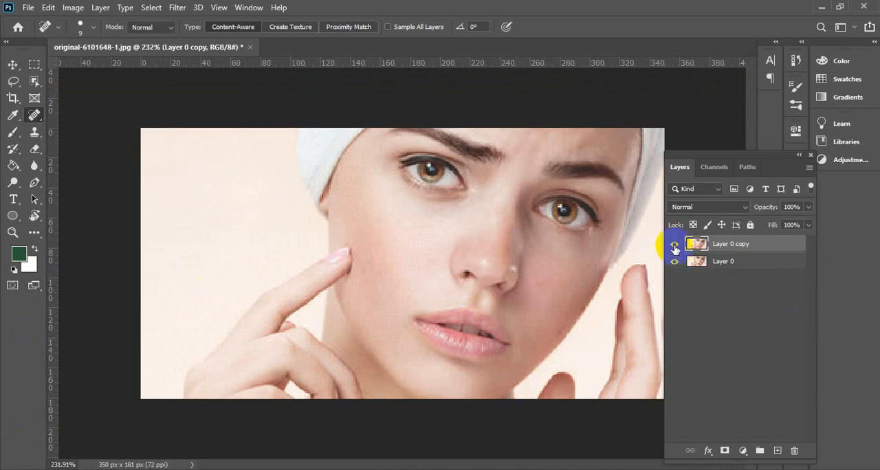
{"action": "left_click", "coordinate": [674, 244]}
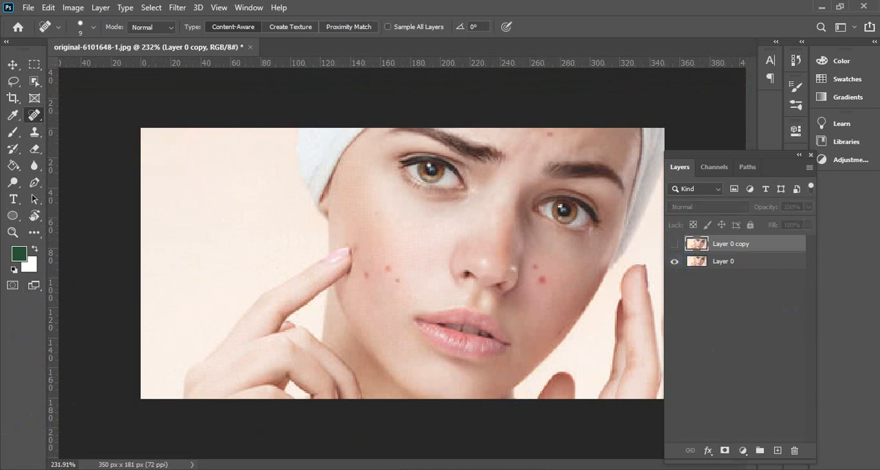
{"action": "left_click", "coordinate": [675, 262]}
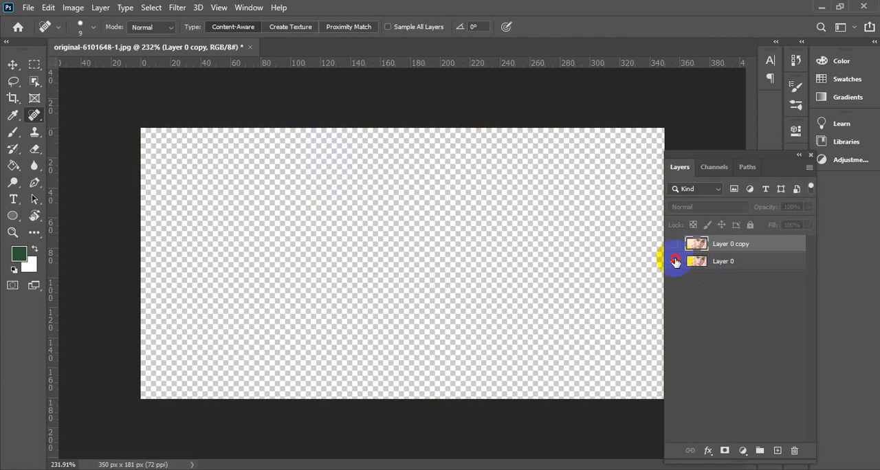
{"action": "left_click", "coordinate": [675, 260]}
{"action": "left_click", "coordinate": [675, 244]}
{"action": "left_click", "coordinate": [673, 261]}
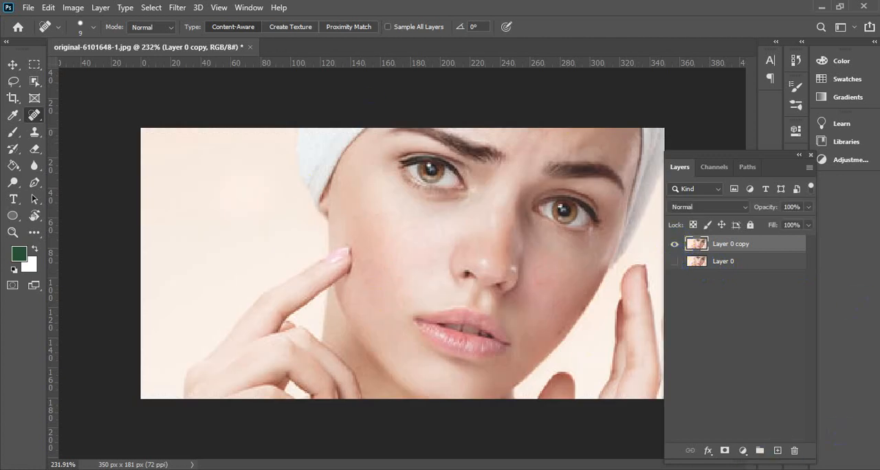
{"action": "left_click", "coordinate": [448, 187]}
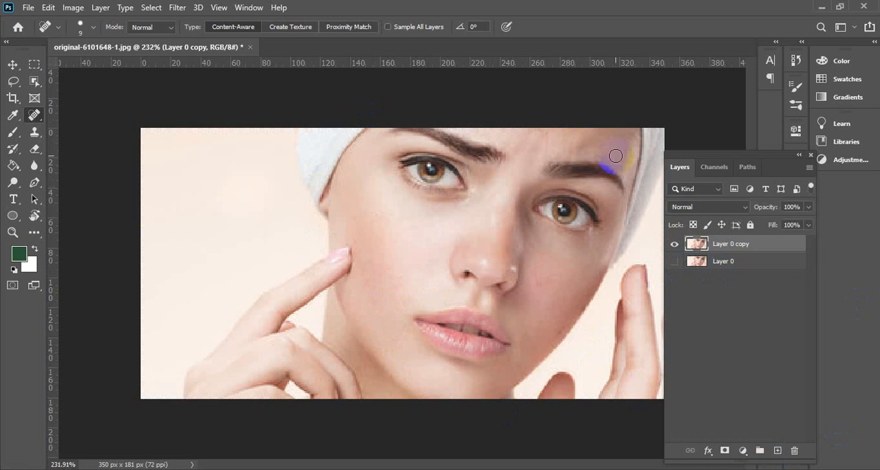
{"action": "left_click", "coordinate": [285, 260]}
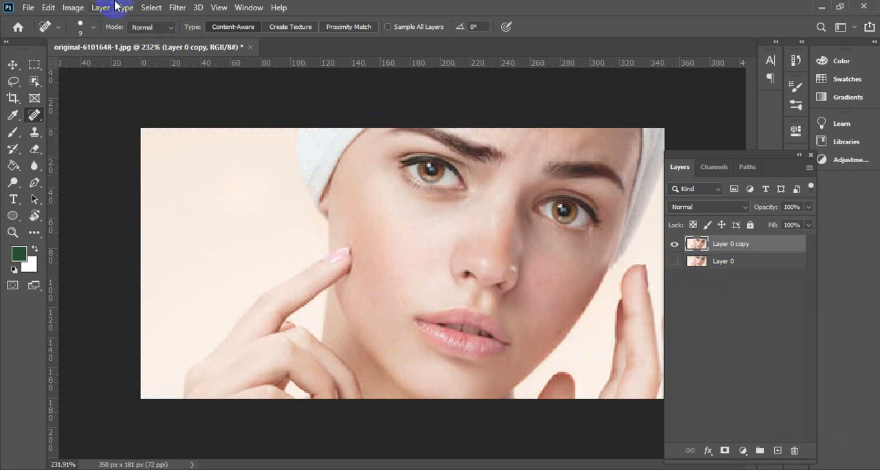
{"action": "right_click", "coordinate": [34, 117]}
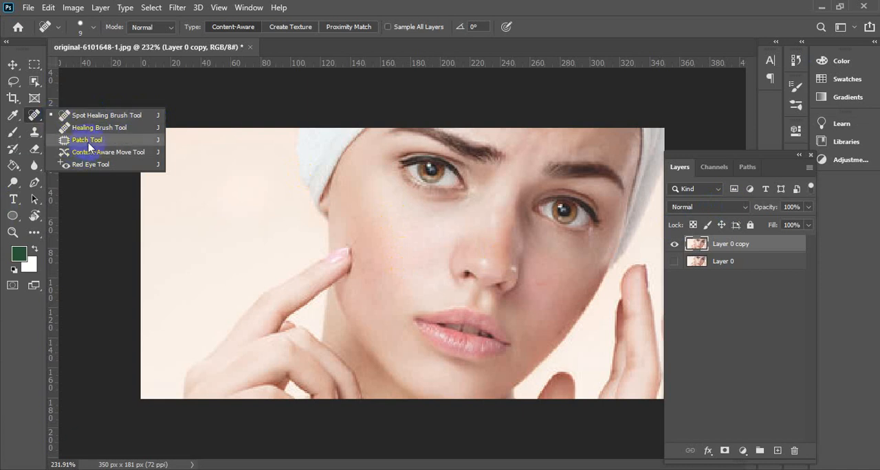
{"action": "left_click", "coordinate": [29, 7]}
{"action": "left_click", "coordinate": [30, 20]}
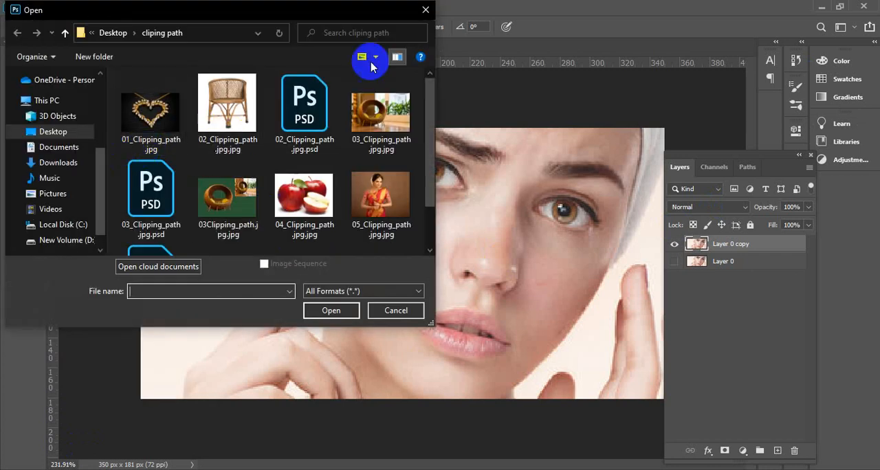
{"action": "left_click", "coordinate": [426, 9]}
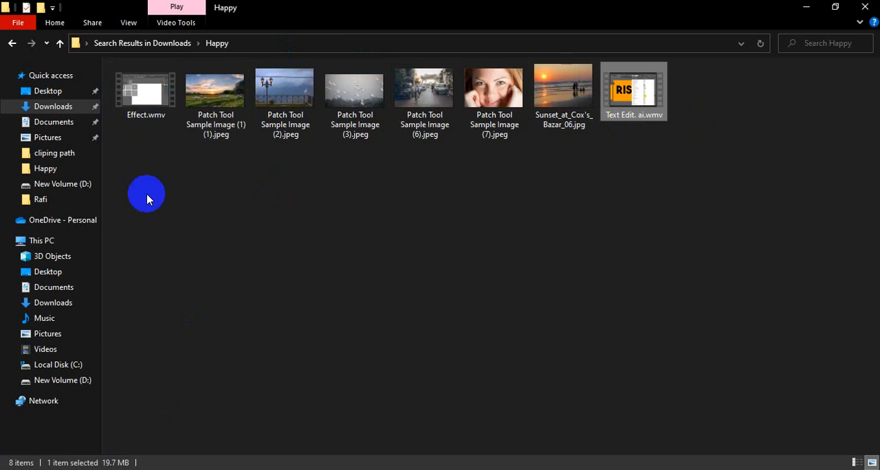
Open Patch Tool Sample Image (1) (1).jpeg from the Happy folder as a separate document
{"action": "left_click_drag", "start_coordinate": [216, 124], "coordinate": [312, 46]}
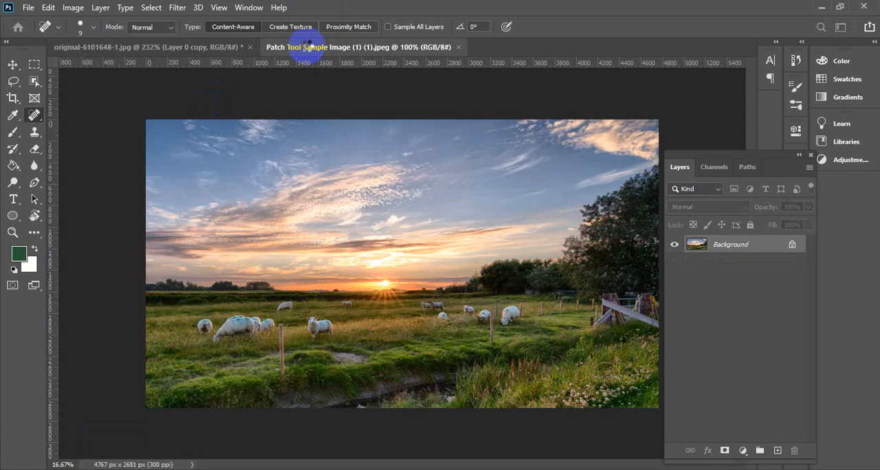
Activate the Patch Tool for retouching the sheep in the field
{"action": "right_click", "coordinate": [34, 115]}
{"action": "left_click", "coordinate": [97, 140]}
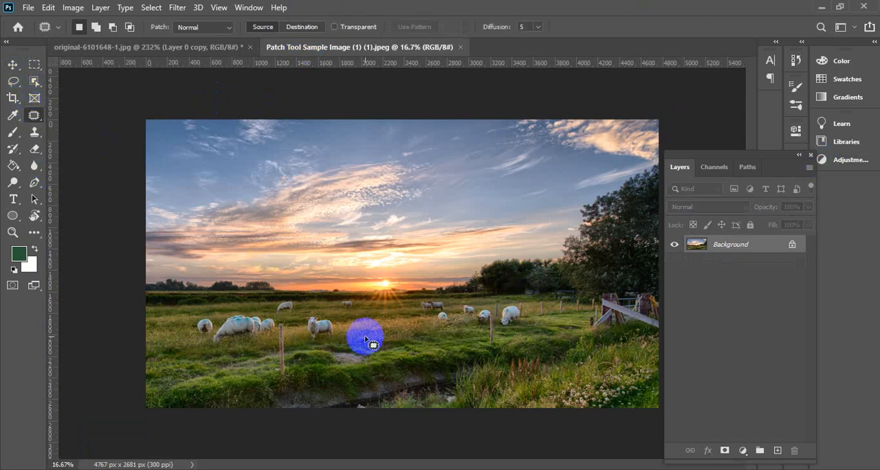
{"action": "scroll", "coordinate": [295, 368], "scroll_direction": "up", "scroll_amount": 3}
{"action": "scroll", "coordinate": [295, 344], "scroll_direction": "down", "scroll_amount": 2}
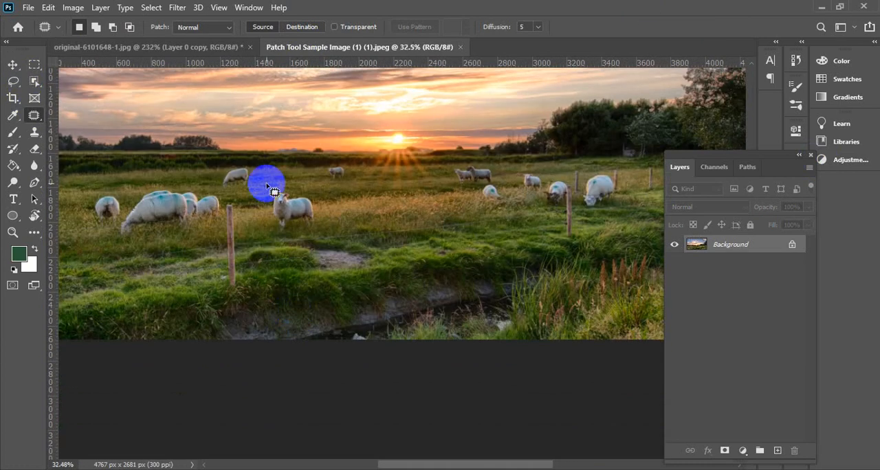
{"action": "scroll", "coordinate": [270, 196], "scroll_direction": "up", "scroll_amount": 1}
{"action": "mouse_move", "coordinate": [267, 184]}
{"action": "left_mouse_down"}
{"action": "mouse_move", "coordinate": [278, 217]}
{"action": "mouse_move", "coordinate": [271, 204]}
{"action": "mouse_move", "coordinate": [343, 233]}
{"action": "left_mouse_up"}
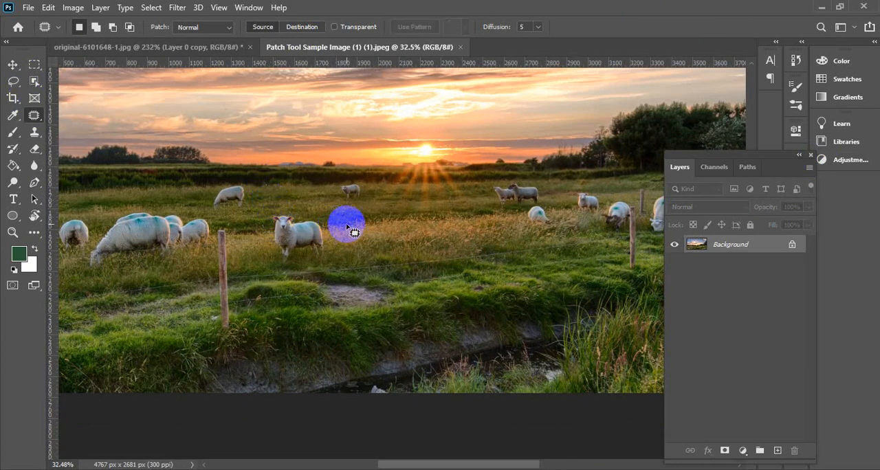
Unlock the Background layer and duplicate it, leaving only Layer 0 copy visible for retouching
{"action": "left_click", "coordinate": [792, 245]}
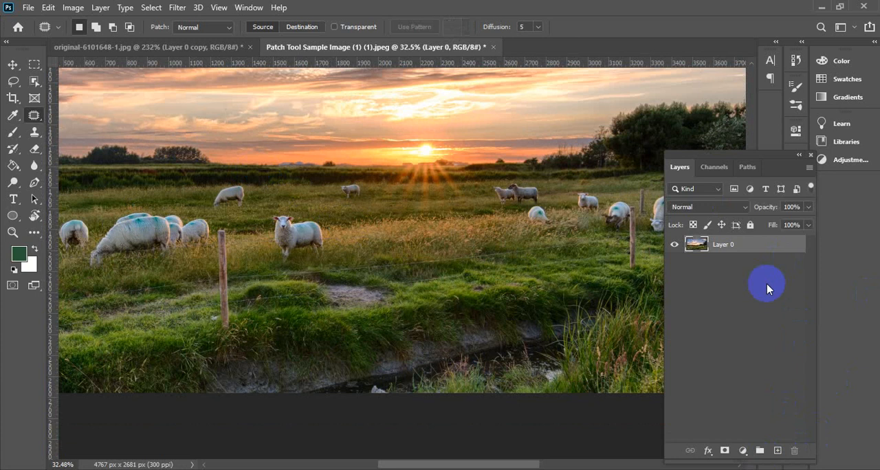
{"action": "key", "text": "ctrl+j"}
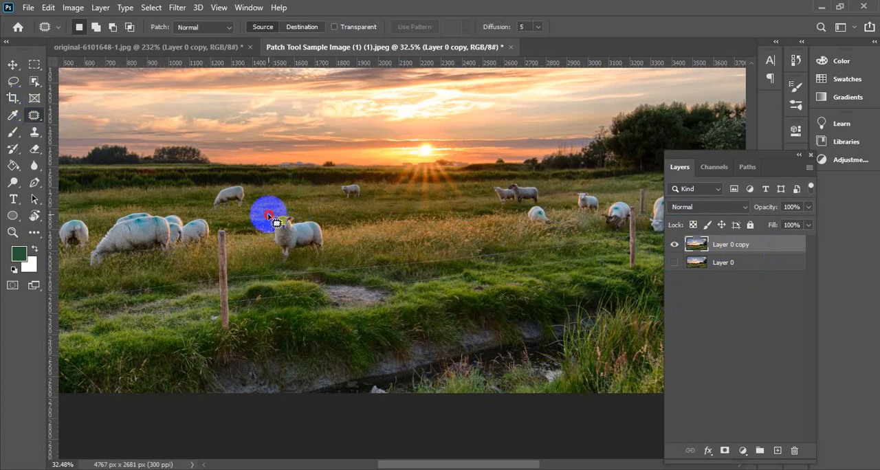
Outline the sheep standing beside the front fence post and try Source patches from the nearby grass and the sun area
{"action": "mouse_move", "coordinate": [269, 213]}
{"action": "left_mouse_down"}
{"action": "mouse_move", "coordinate": [282, 263]}
{"action": "mouse_move", "coordinate": [332, 258]}
{"action": "mouse_move", "coordinate": [334, 249]}
{"action": "mouse_move", "coordinate": [317, 218]}
{"action": "mouse_move", "coordinate": [279, 215]}
{"action": "mouse_move", "coordinate": [272, 220]}
{"action": "mouse_move", "coordinate": [306, 230]}
{"action": "mouse_move", "coordinate": [367, 229]}
{"action": "left_mouse_up"}
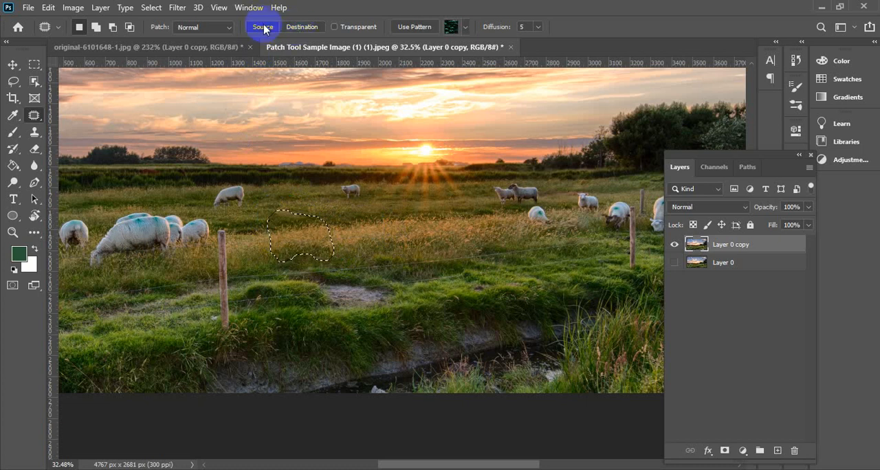
{"action": "left_click", "coordinate": [316, 28]}
{"action": "left_click", "coordinate": [260, 29]}
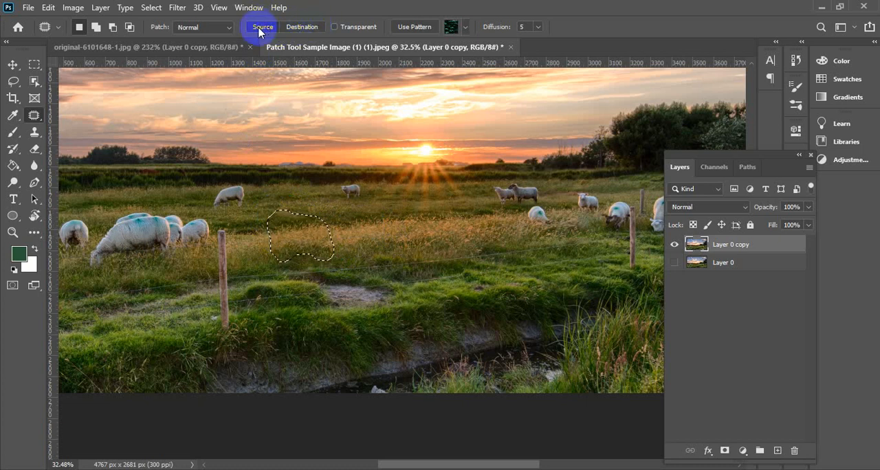
{"action": "left_click", "coordinate": [288, 236]}
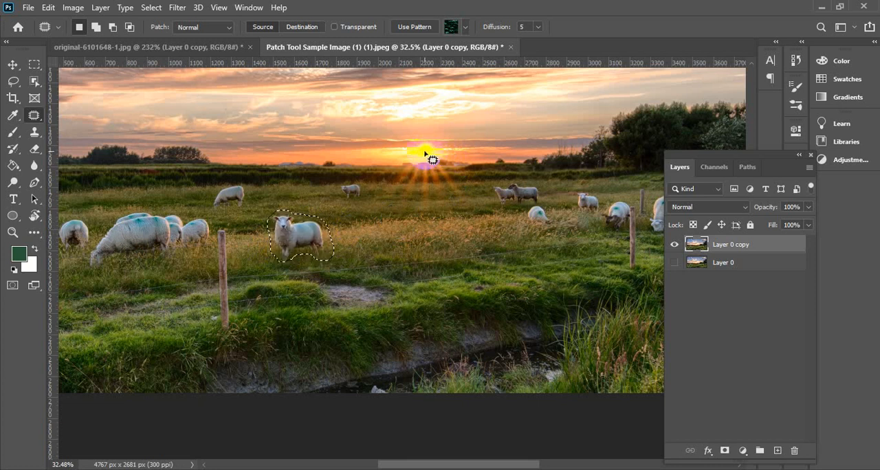
{"action": "left_click_drag", "start_coordinate": [321, 227], "coordinate": [426, 148]}
{"action": "left_click_drag", "start_coordinate": [306, 245], "coordinate": [383, 231]}
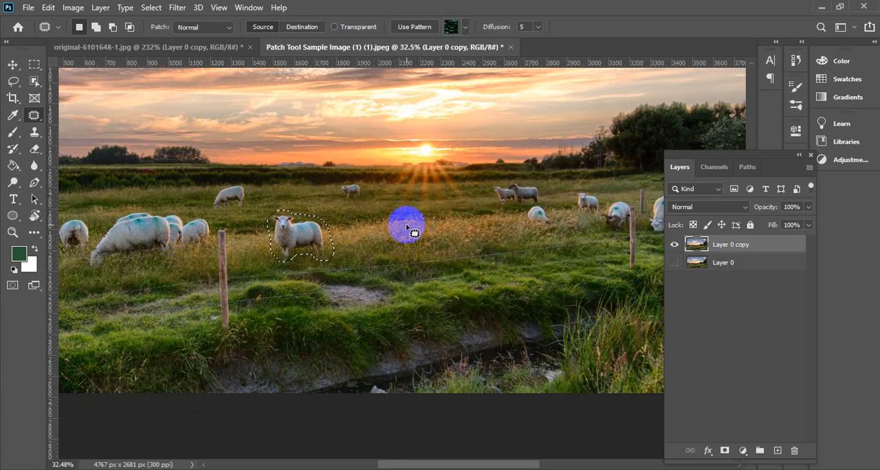
Try a Destination patch by outlining clean grass and moving it over the standing sheep, and undo the patch
{"action": "left_click", "coordinate": [305, 29]}
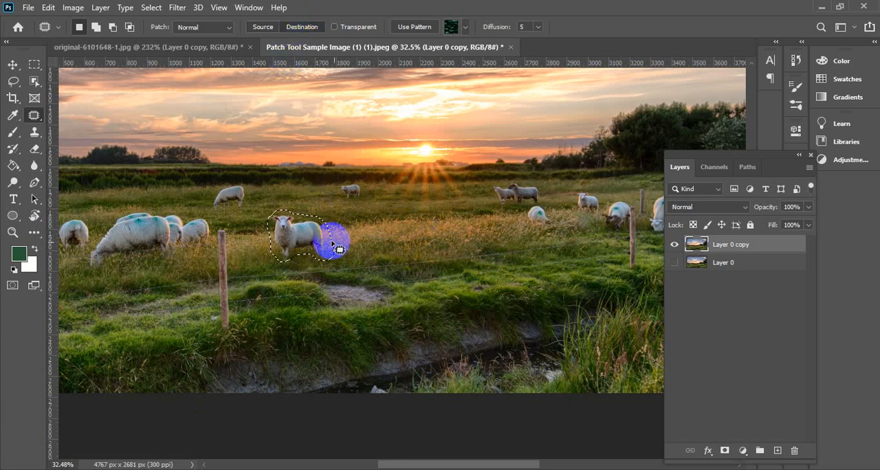
{"action": "left_click", "coordinate": [375, 225]}
{"action": "mouse_move", "coordinate": [376, 217]}
{"action": "left_mouse_down"}
{"action": "mouse_move", "coordinate": [347, 236]}
{"action": "mouse_move", "coordinate": [349, 246]}
{"action": "mouse_move", "coordinate": [409, 261]}
{"action": "mouse_move", "coordinate": [424, 253]}
{"action": "mouse_move", "coordinate": [408, 223]}
{"action": "mouse_move", "coordinate": [373, 206]}
{"action": "left_mouse_up"}
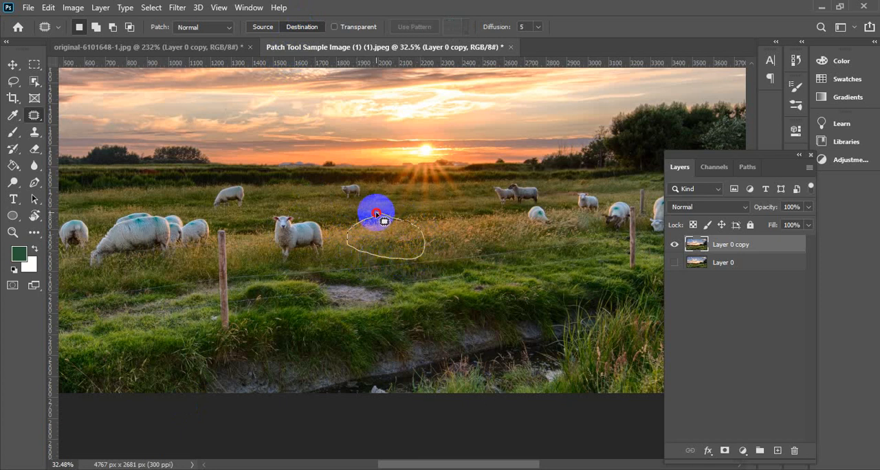
{"action": "left_click_drag", "start_coordinate": [387, 240], "coordinate": [313, 237]}
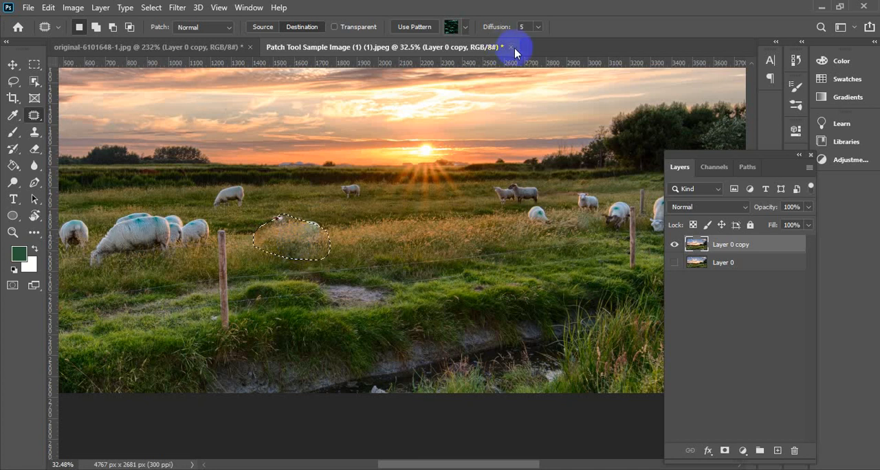
{"action": "left_click", "coordinate": [397, 65]}
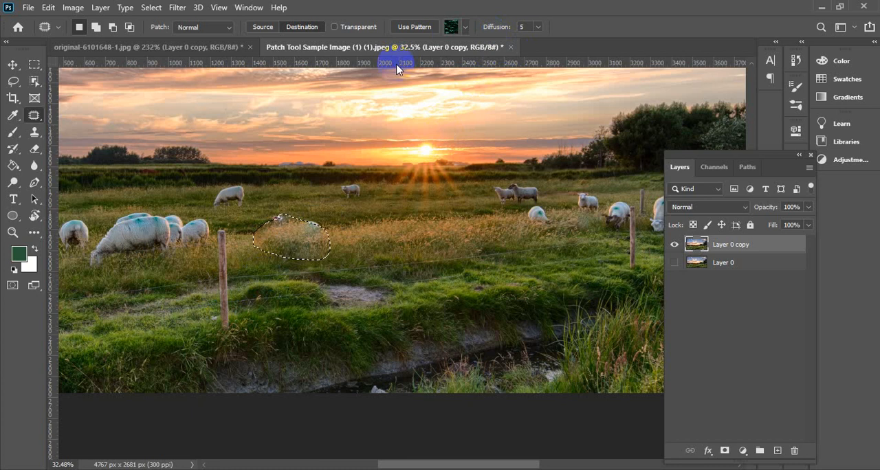
{"action": "key", "text": "ctrl+z"}
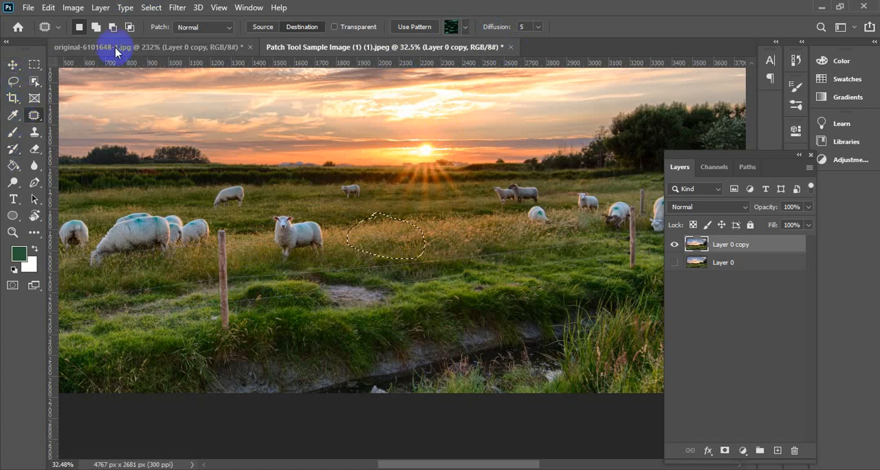
Remove the standing sheep by outlining it and patching it in Source mode with the adjacent grass, and clear the selection
{"action": "left_click", "coordinate": [263, 27]}
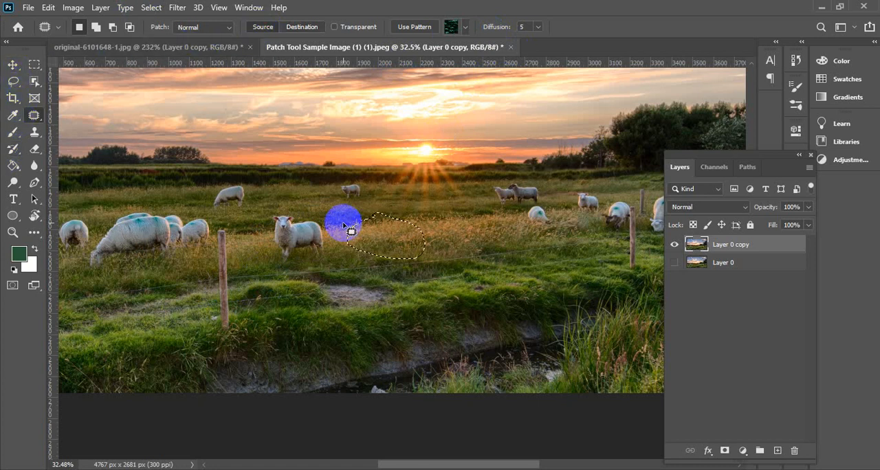
{"action": "left_click_drag", "start_coordinate": [351, 231], "coordinate": [472, 249]}
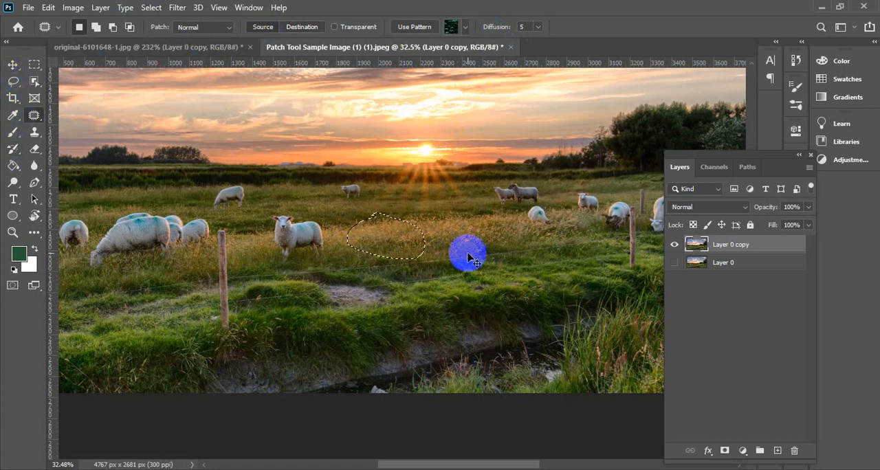
{"action": "key", "text": "ctrl+d"}
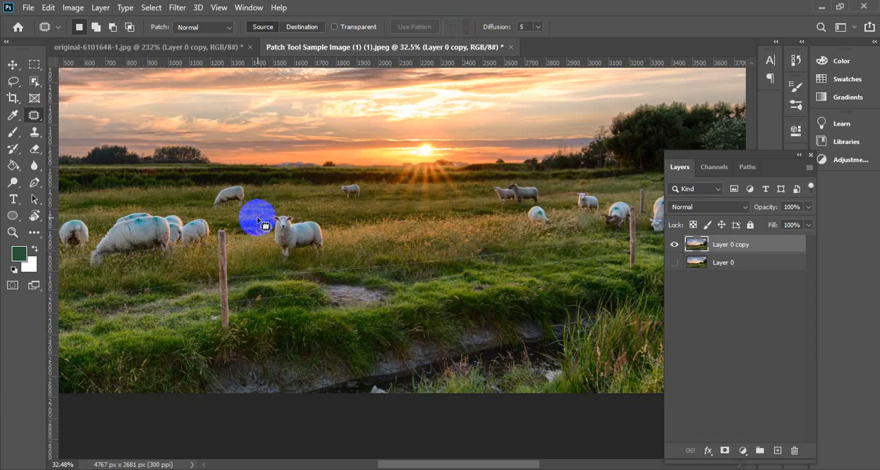
{"action": "mouse_move", "coordinate": [267, 224]}
{"action": "left_mouse_down"}
{"action": "mouse_move", "coordinate": [261, 237]}
{"action": "mouse_move", "coordinate": [288, 266]}
{"action": "mouse_move", "coordinate": [305, 252]}
{"action": "mouse_move", "coordinate": [328, 256]}
{"action": "mouse_move", "coordinate": [328, 231]}
{"action": "mouse_move", "coordinate": [318, 210]}
{"action": "mouse_move", "coordinate": [268, 211]}
{"action": "mouse_move", "coordinate": [263, 224]}
{"action": "mouse_move", "coordinate": [273, 236]}
{"action": "mouse_move", "coordinate": [359, 233]}
{"action": "left_mouse_up"}
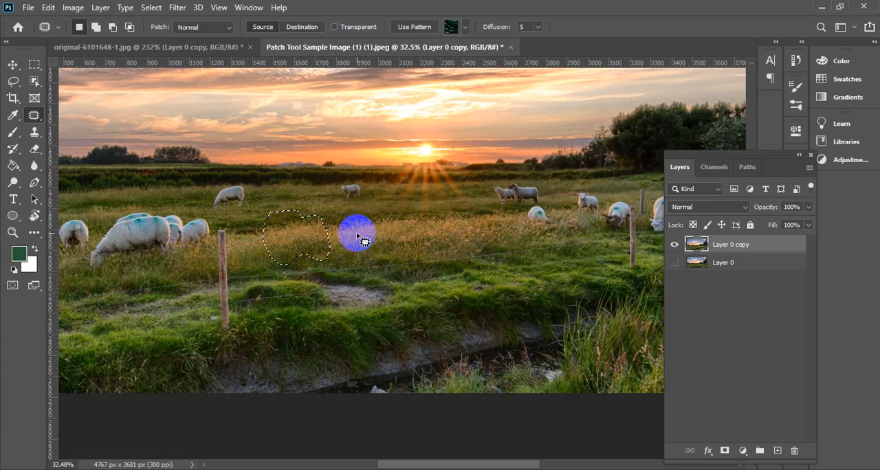
{"action": "left_click", "coordinate": [195, 282]}
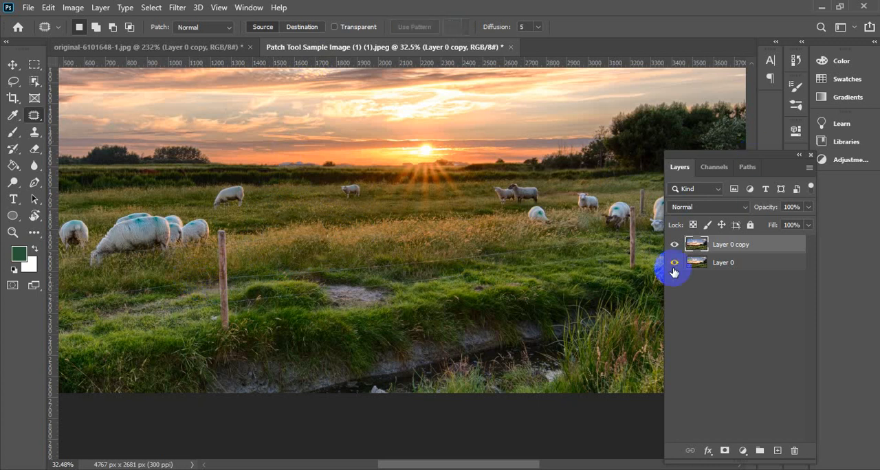
Compare the patched field with the original by toggling the visibility of Layer 0 copy and Layer 0
{"action": "left_click", "coordinate": [674, 245]}
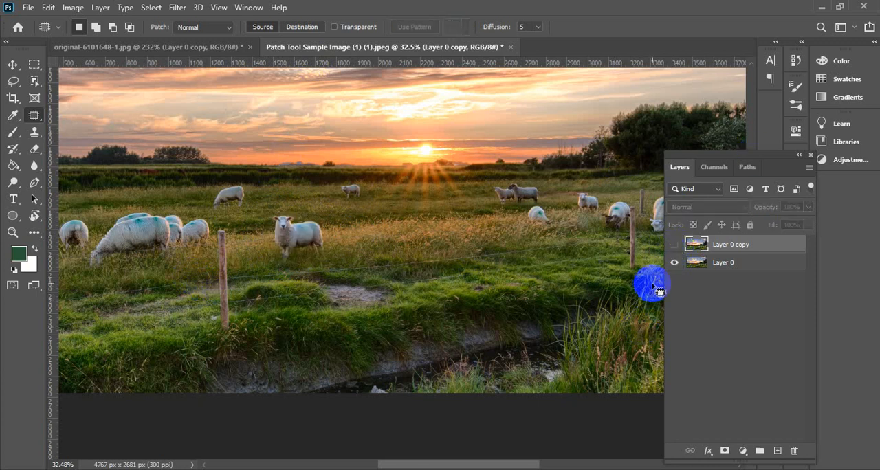
{"action": "left_click", "coordinate": [674, 245]}
{"action": "left_click", "coordinate": [674, 262]}
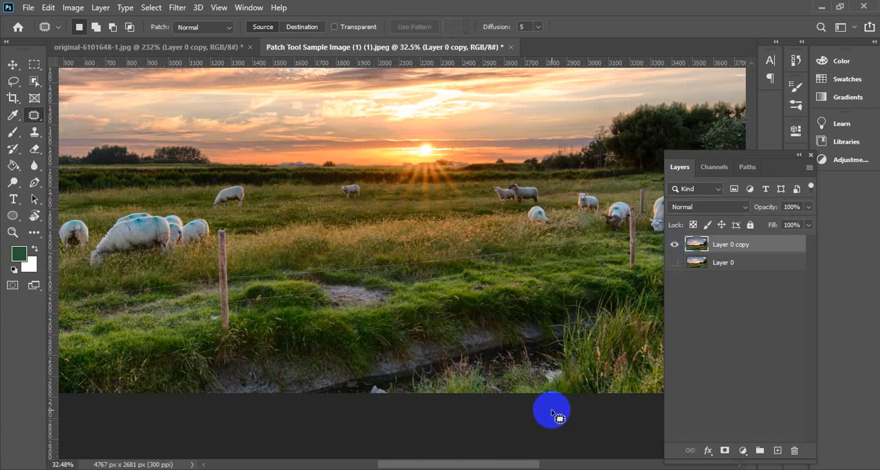
{"action": "left_click", "coordinate": [106, 7]}
{"action": "left_click", "coordinate": [152, 119]}
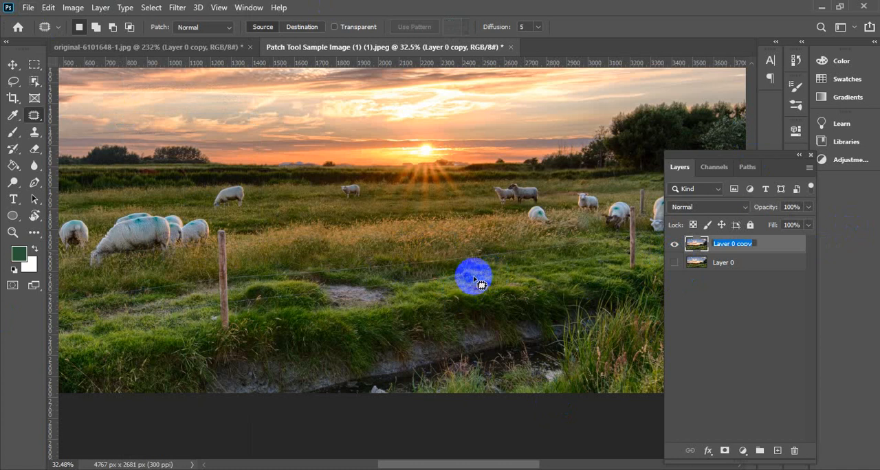
{"action": "left_click", "coordinate": [12, 64]}
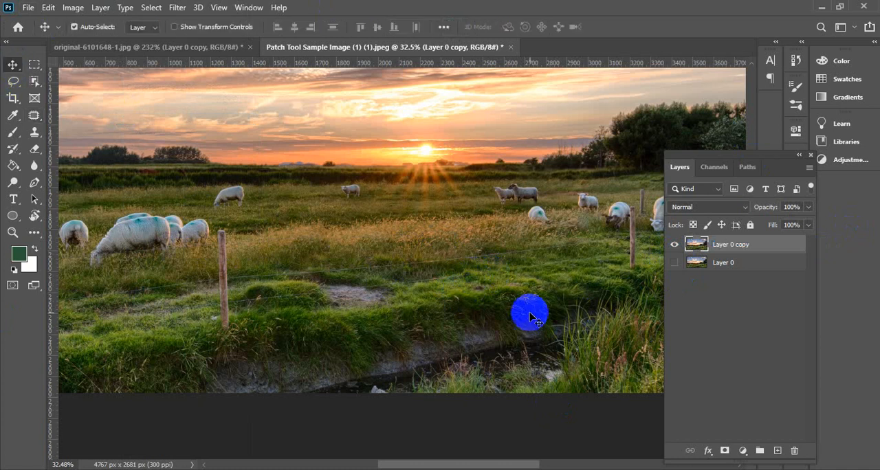
Outline the pair of distant sheep with the Patch Tool and replace them with the neighbouring white sheep facing the camera, clearing the selection
{"action": "scroll", "coordinate": [505, 316], "scroll_direction": "down", "scroll_amount": 3}
{"action": "scroll", "coordinate": [549, 335], "scroll_direction": "up", "scroll_amount": 2}
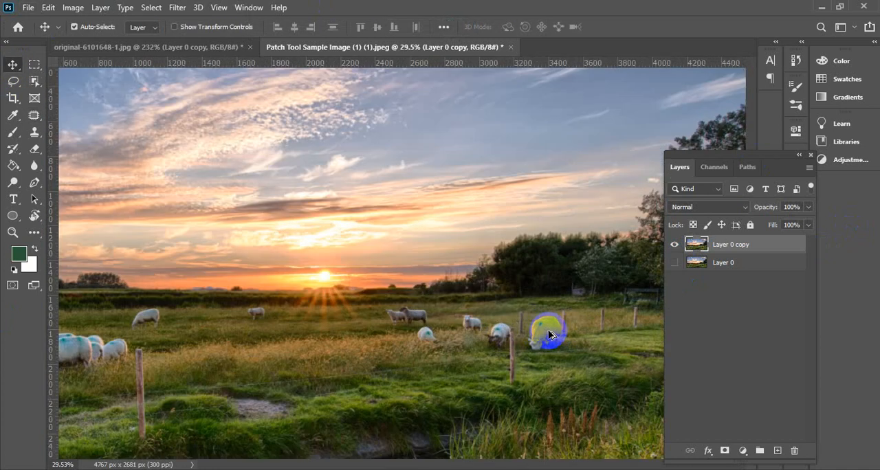
{"action": "scroll", "coordinate": [410, 353], "scroll_direction": "up", "scroll_amount": 4}
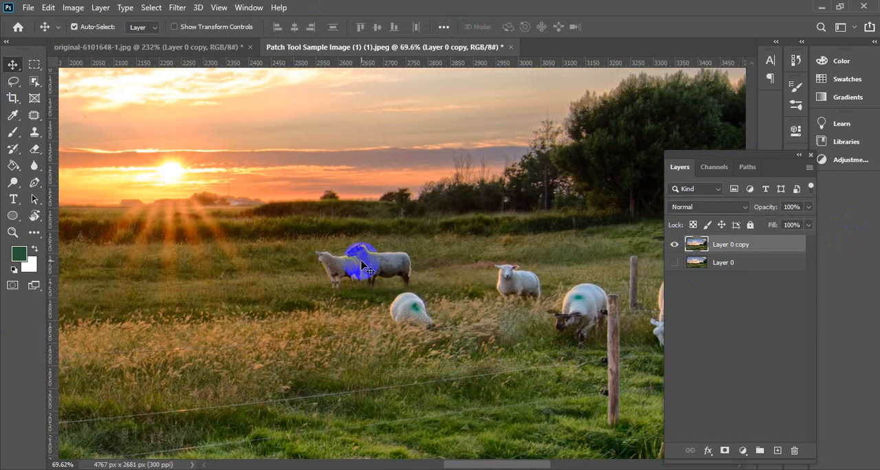
{"action": "left_click", "coordinate": [32, 116]}
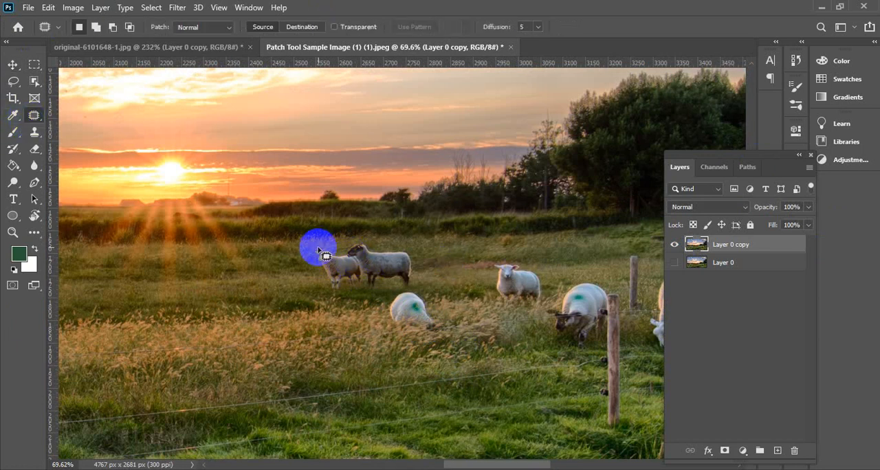
{"action": "mouse_move", "coordinate": [315, 249]}
{"action": "left_mouse_down"}
{"action": "mouse_move", "coordinate": [323, 285]}
{"action": "mouse_move", "coordinate": [342, 293]}
{"action": "mouse_move", "coordinate": [414, 285]}
{"action": "mouse_move", "coordinate": [415, 258]}
{"action": "mouse_move", "coordinate": [403, 248]}
{"action": "mouse_move", "coordinate": [361, 239]}
{"action": "mouse_move", "coordinate": [309, 251]}
{"action": "left_mouse_up"}
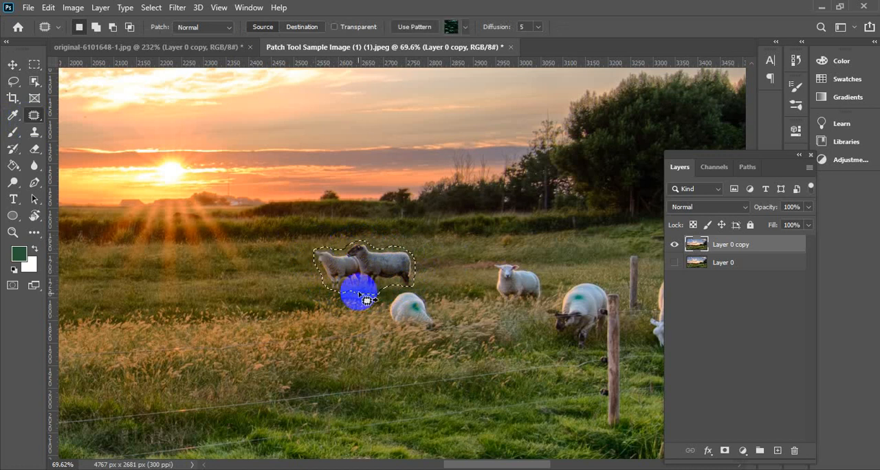
{"action": "key", "text": "super"}
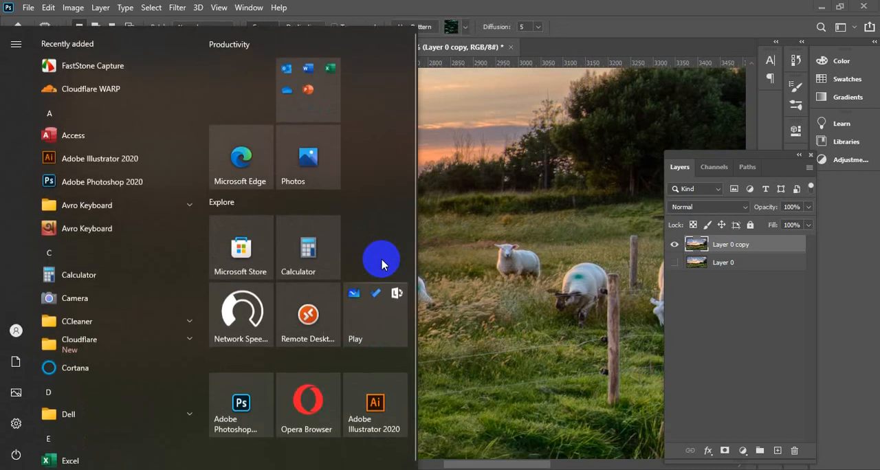
{"action": "key", "text": "super"}
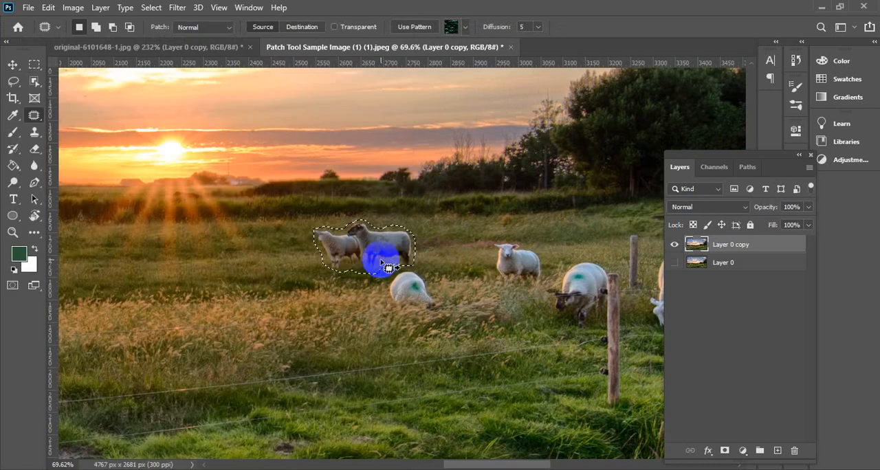
{"action": "left_click_drag", "start_coordinate": [388, 267], "coordinate": [517, 254]}
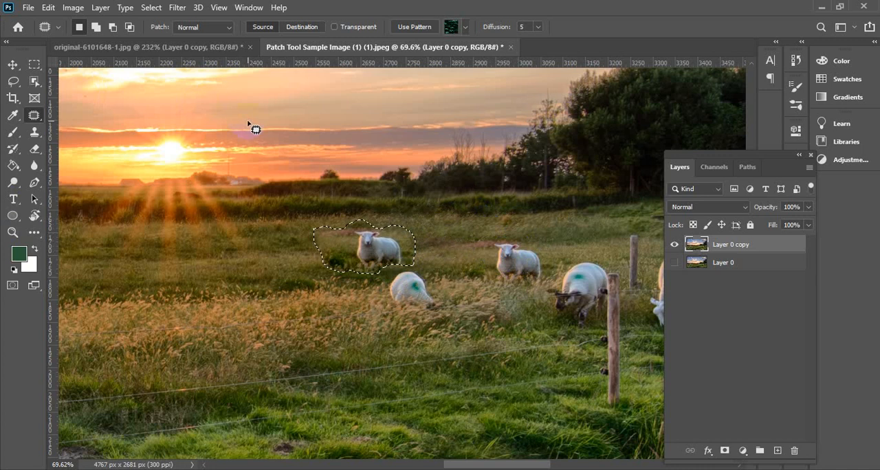
{"action": "key", "text": "ctrl+d"}
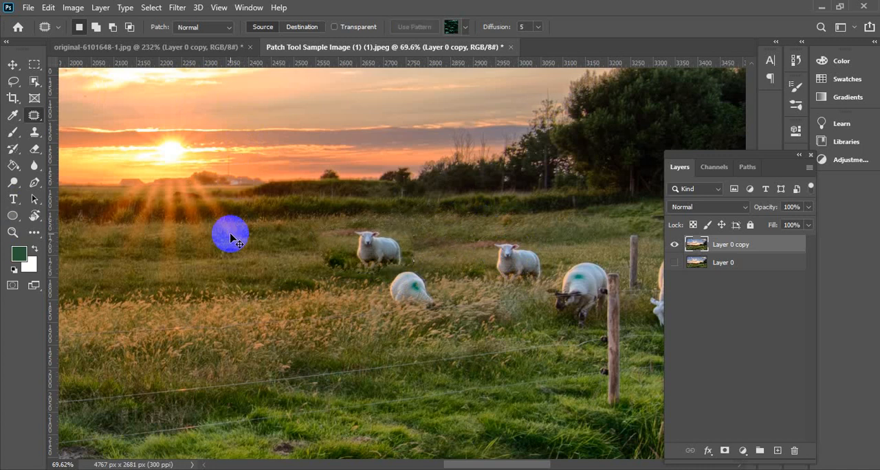
{"action": "mouse_move", "coordinate": [230, 237]}
{"action": "left_mouse_down"}
{"action": "mouse_move", "coordinate": [463, 236]}
{"action": "mouse_move", "coordinate": [485, 265]}
{"action": "left_mouse_up"}
{"action": "scroll", "coordinate": [485, 265], "scroll_direction": "down", "scroll_amount": 7}
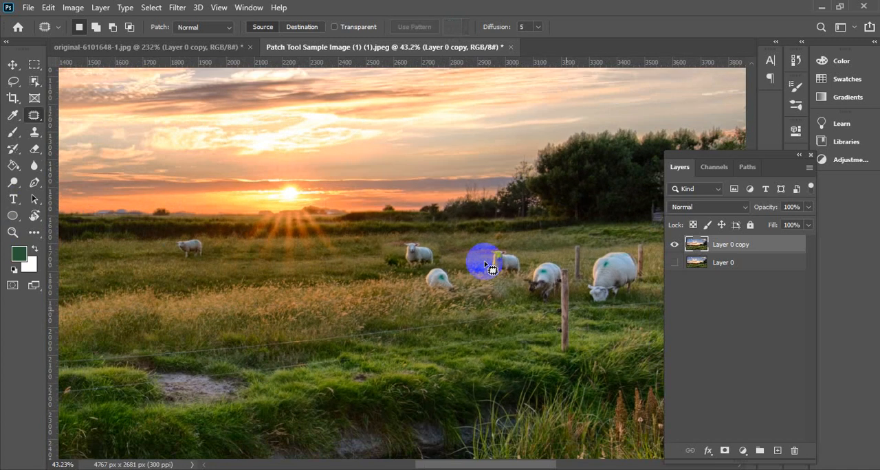
{"action": "left_click_drag", "start_coordinate": [456, 299], "coordinate": [445, 298]}
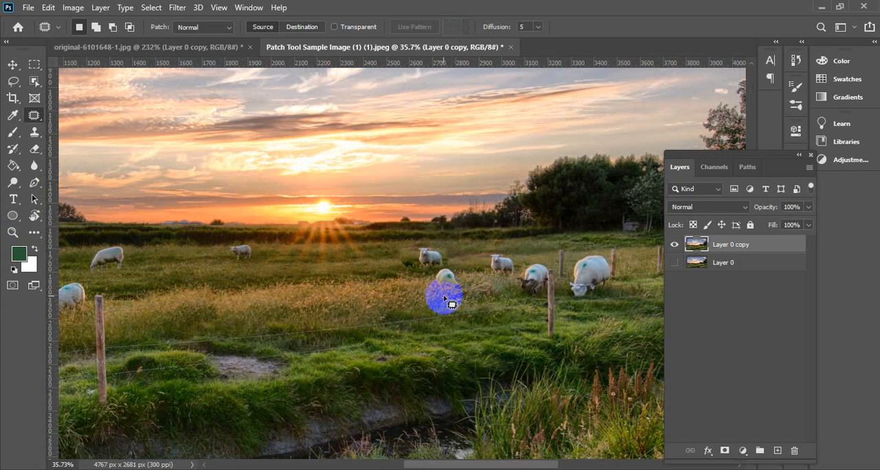
{"action": "scroll", "coordinate": [495, 227], "scroll_direction": "down", "scroll_amount": 4}
{"action": "scroll", "coordinate": [438, 290], "scroll_direction": "up", "scroll_amount": 5}
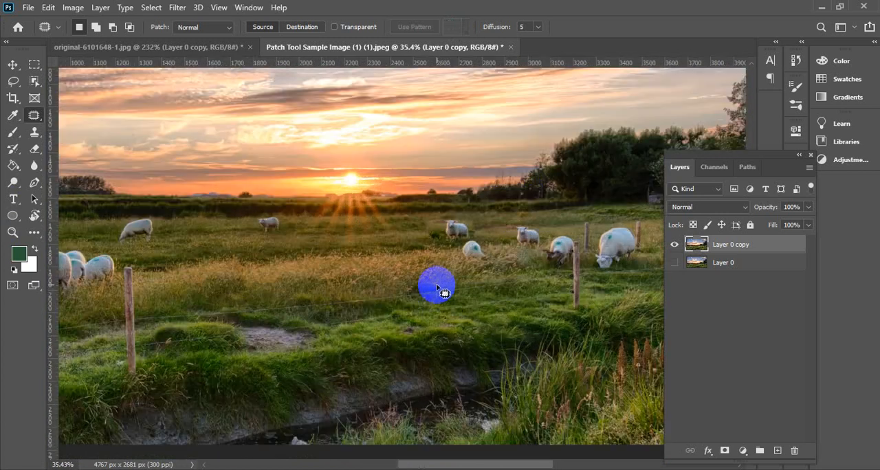
{"action": "scroll", "coordinate": [443, 298], "scroll_direction": "down", "scroll_amount": 1}
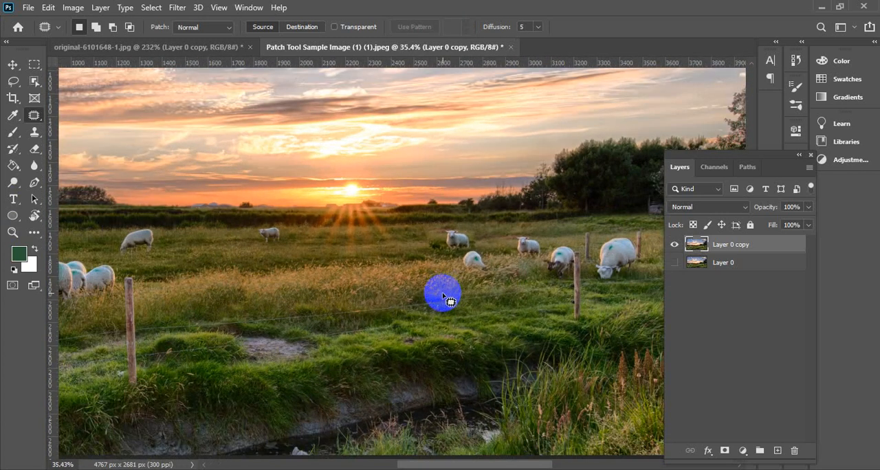
Examine the patched sheep and the surrounding field in close-up and within the whole landscape
{"action": "scroll", "coordinate": [530, 210], "scroll_direction": "down", "scroll_amount": 3}
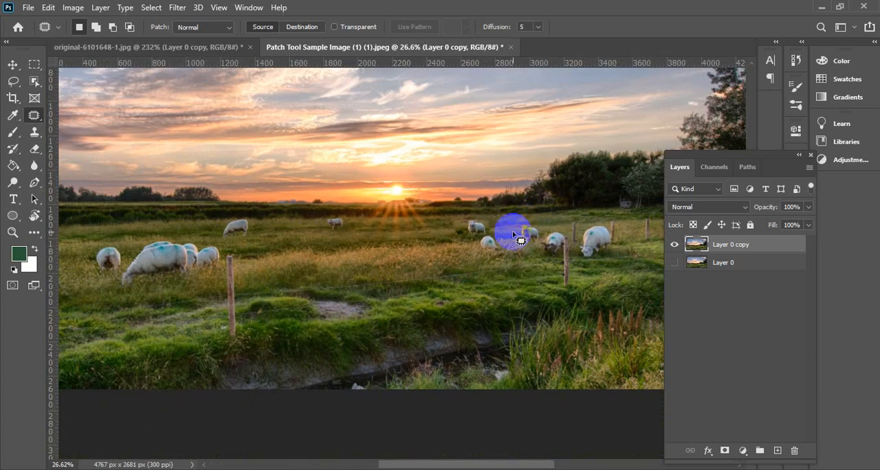
{"action": "scroll", "coordinate": [521, 240], "scroll_direction": "down", "scroll_amount": 1}
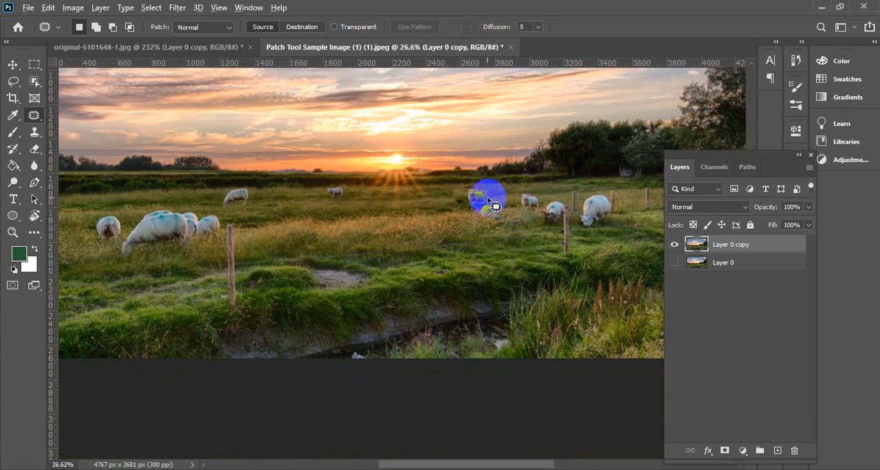
{"action": "scroll", "coordinate": [486, 212], "scroll_direction": "down", "scroll_amount": 2}
{"action": "scroll", "coordinate": [492, 216], "scroll_direction": "up", "scroll_amount": 3}
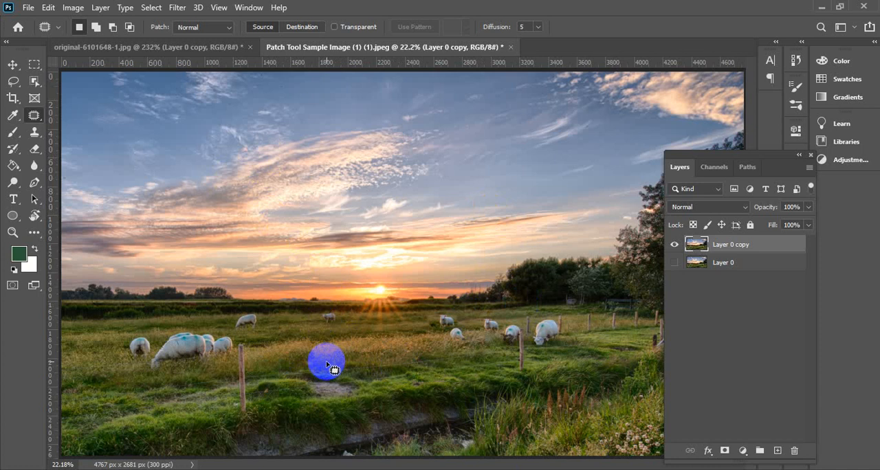
{"action": "scroll", "coordinate": [315, 356], "scroll_direction": "up", "scroll_amount": 3}
{"action": "scroll", "coordinate": [338, 262], "scroll_direction": "down", "scroll_amount": 1}
{"action": "scroll", "coordinate": [337, 262], "scroll_direction": "down", "scroll_amount": 4}
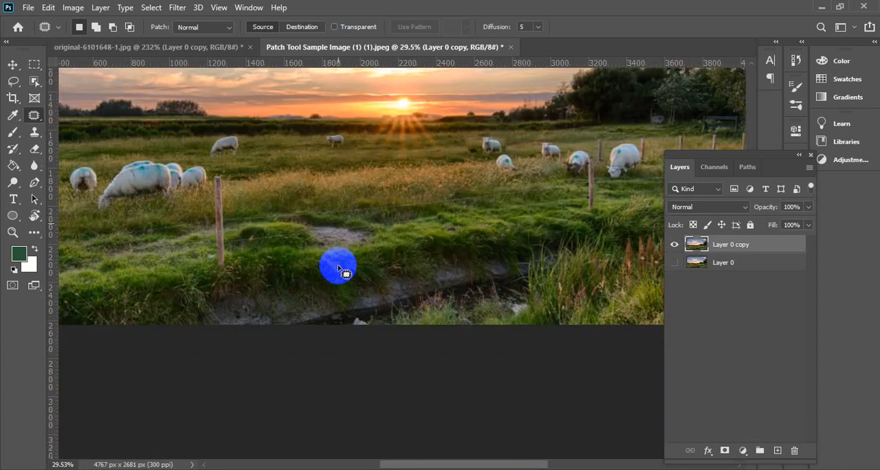
{"action": "scroll", "coordinate": [340, 271], "scroll_direction": "up", "scroll_amount": 2}
{"action": "scroll", "coordinate": [340, 275], "scroll_direction": "up", "scroll_amount": 3}
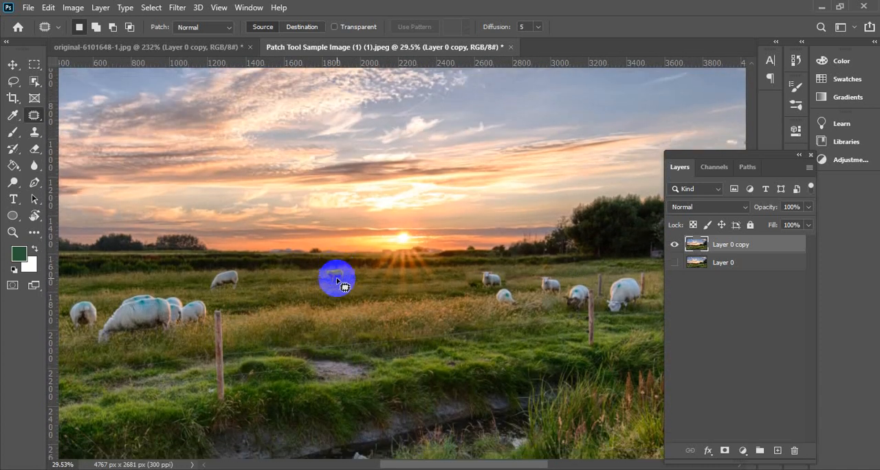
{"action": "scroll", "coordinate": [343, 282], "scroll_direction": "down", "scroll_amount": 1}
{"action": "scroll", "coordinate": [338, 295], "scroll_direction": "up", "scroll_amount": 3}
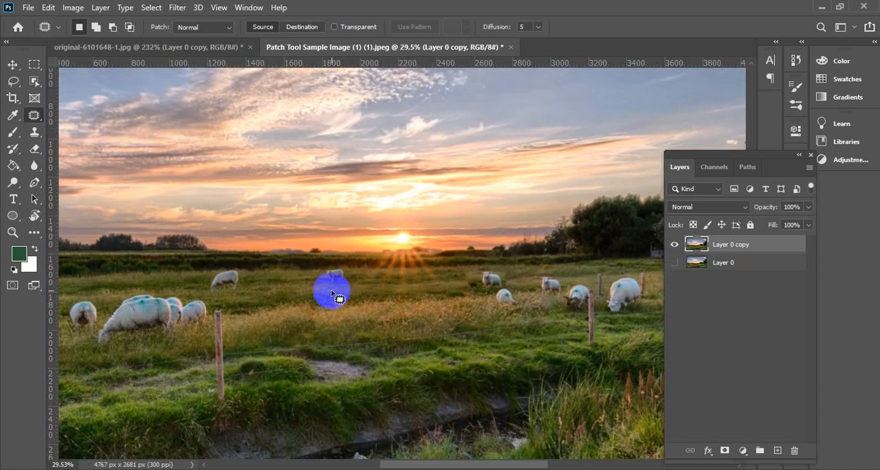
{"action": "scroll", "coordinate": [335, 307], "scroll_direction": "down", "scroll_amount": 1}
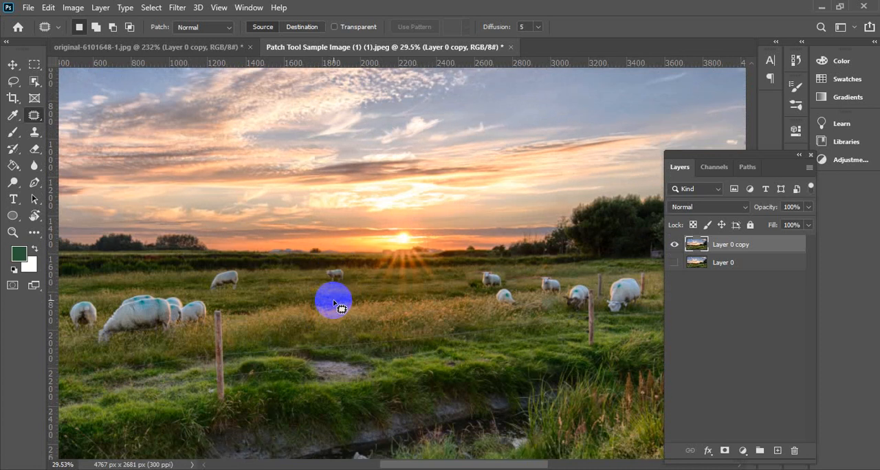
{"action": "scroll", "coordinate": [334, 303], "scroll_direction": "up", "scroll_amount": 1, "text": "alt"}
{"action": "scroll", "coordinate": [327, 294], "scroll_direction": "down", "scroll_amount": 3}
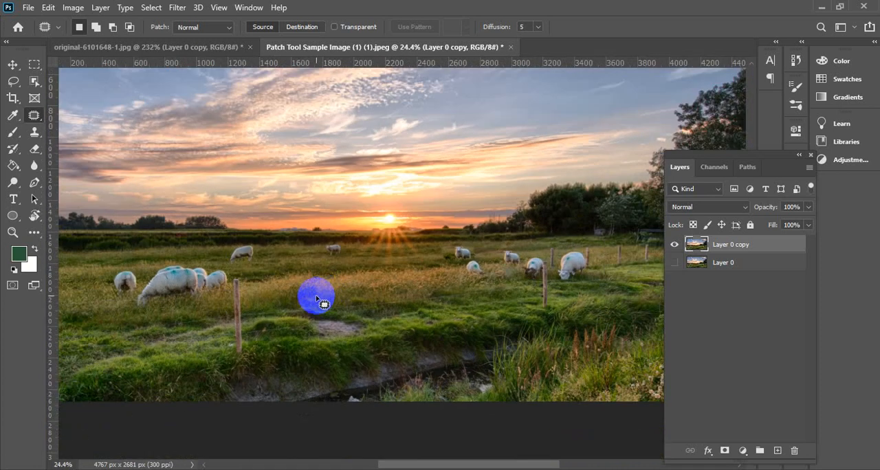
{"action": "scroll", "coordinate": [316, 297], "scroll_direction": "left", "scroll_amount": 6}
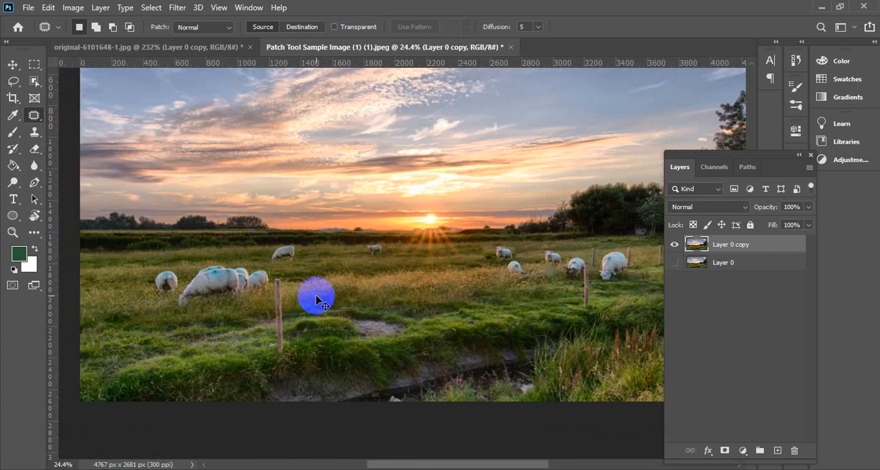
{"action": "scroll", "coordinate": [316, 297], "scroll_direction": "down", "scroll_amount": 1}
{"action": "scroll", "coordinate": [316, 296], "scroll_direction": "right", "scroll_amount": 10}
{"action": "scroll", "coordinate": [355, 260], "scroll_direction": "up", "scroll_amount": 5}
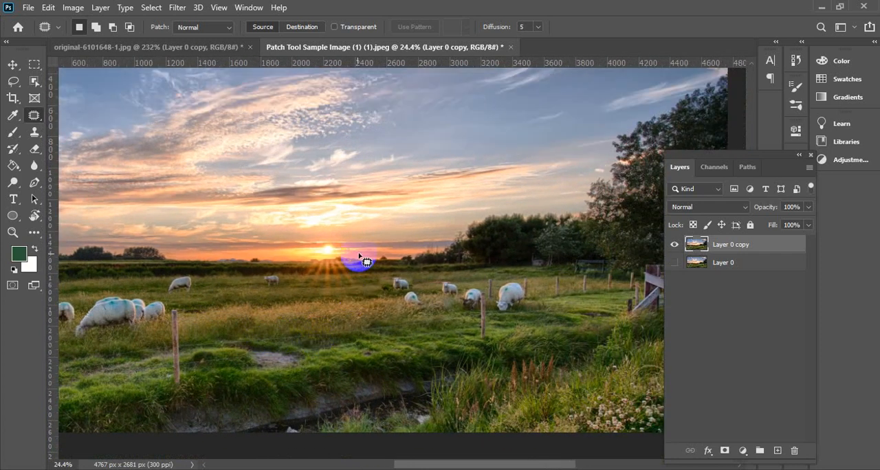
{"action": "scroll", "coordinate": [360, 255], "scroll_direction": "right", "scroll_amount": 2}
{"action": "scroll", "coordinate": [360, 255], "scroll_direction": "down", "scroll_amount": 3}
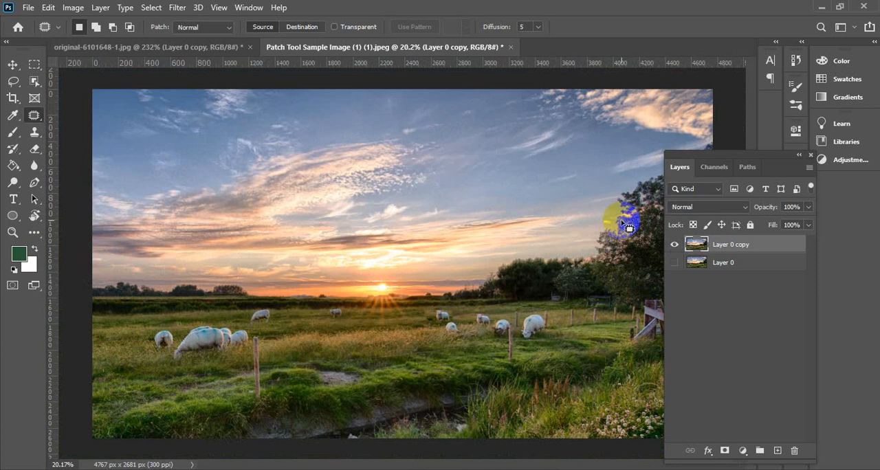
Move the floating Layers panel slightly inward and down, and choose the Patch Tool again
{"action": "left_click_drag", "start_coordinate": [739, 154], "coordinate": [726, 167]}
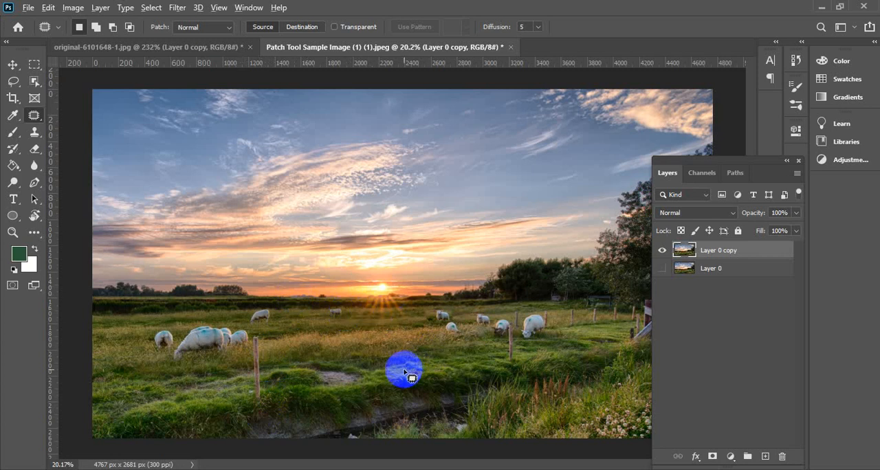
{"action": "scroll", "coordinate": [404, 371], "scroll_direction": "up", "scroll_amount": 1}
{"action": "scroll", "coordinate": [403, 367], "scroll_direction": "down", "scroll_amount": 1}
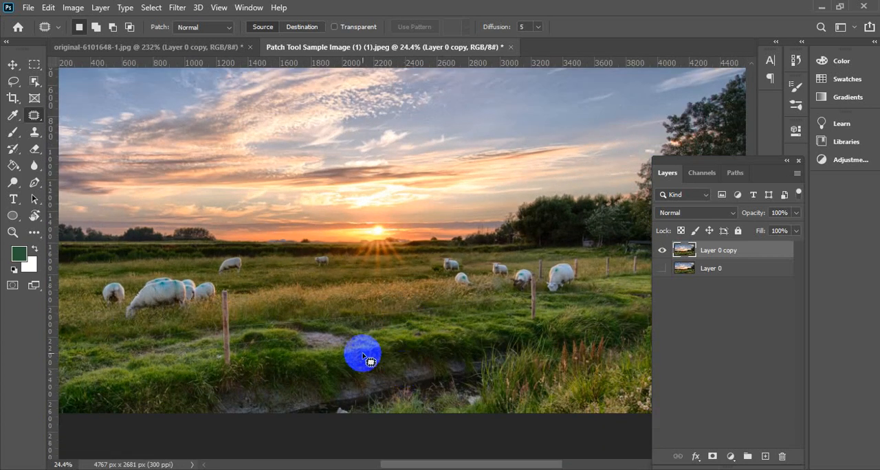
{"action": "right_click", "coordinate": [36, 122]}
{"action": "left_click", "coordinate": [36, 122]}
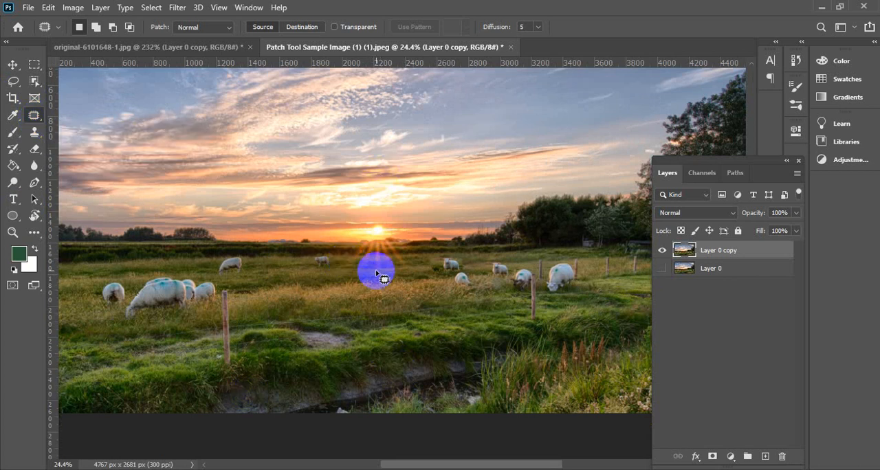
Remove the setting sun by outlining it and patching it in Source mode with the adjacent sky, and clear the selection
{"action": "scroll", "coordinate": [376, 274], "scroll_direction": "up", "scroll_amount": 3}
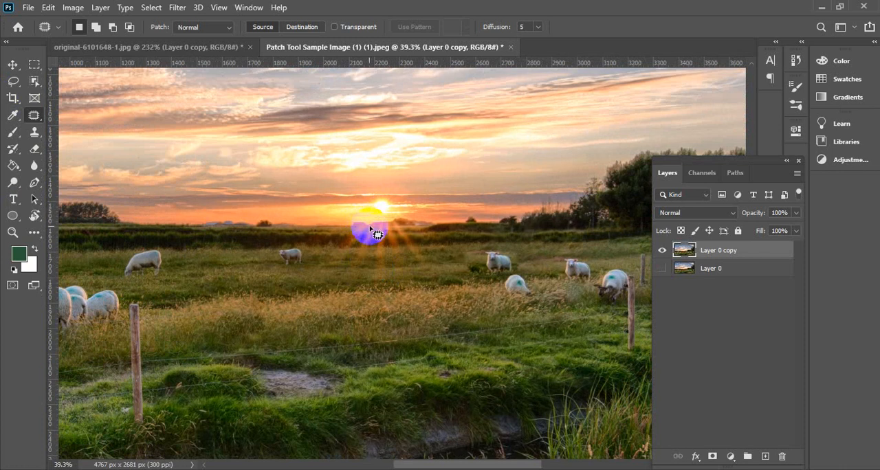
{"action": "scroll", "coordinate": [379, 222], "scroll_direction": "down", "scroll_amount": 2}
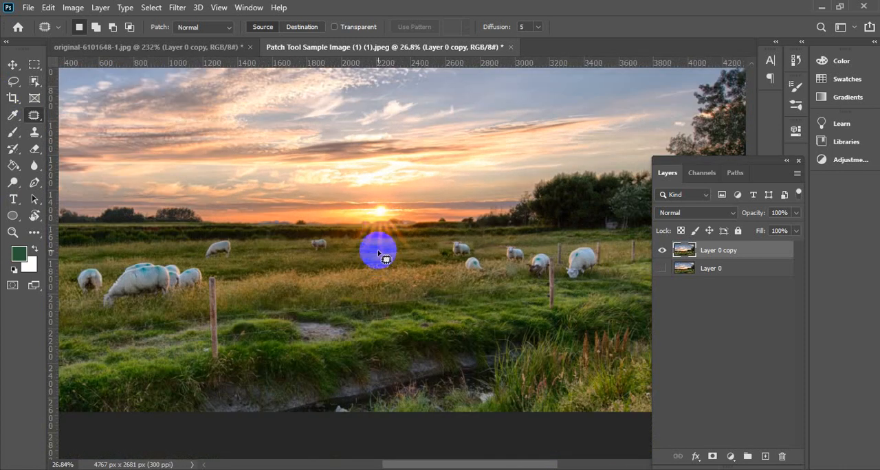
{"action": "scroll", "coordinate": [378, 254], "scroll_direction": "up", "scroll_amount": 8}
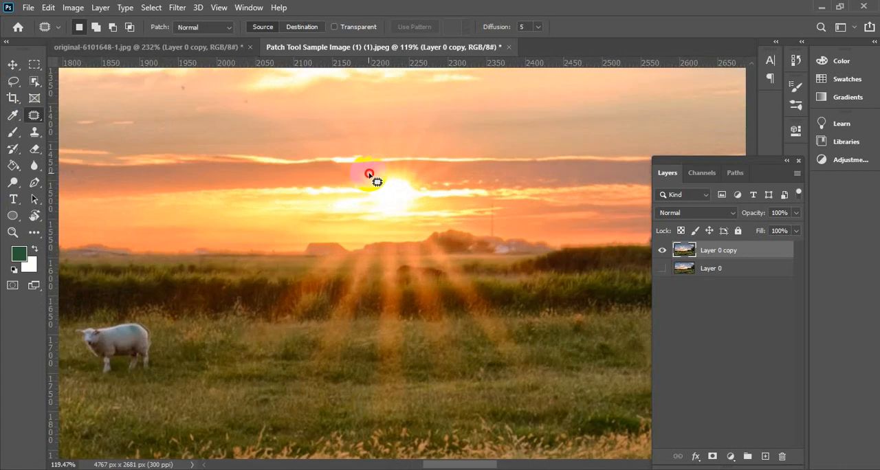
{"action": "mouse_move", "coordinate": [377, 181]}
{"action": "left_mouse_down"}
{"action": "mouse_move", "coordinate": [362, 215]}
{"action": "mouse_move", "coordinate": [384, 220]}
{"action": "mouse_move", "coordinate": [420, 206]}
{"action": "mouse_move", "coordinate": [422, 191]}
{"action": "mouse_move", "coordinate": [400, 175]}
{"action": "mouse_move", "coordinate": [369, 173]}
{"action": "mouse_move", "coordinate": [406, 200]}
{"action": "mouse_move", "coordinate": [470, 190]}
{"action": "left_mouse_up"}
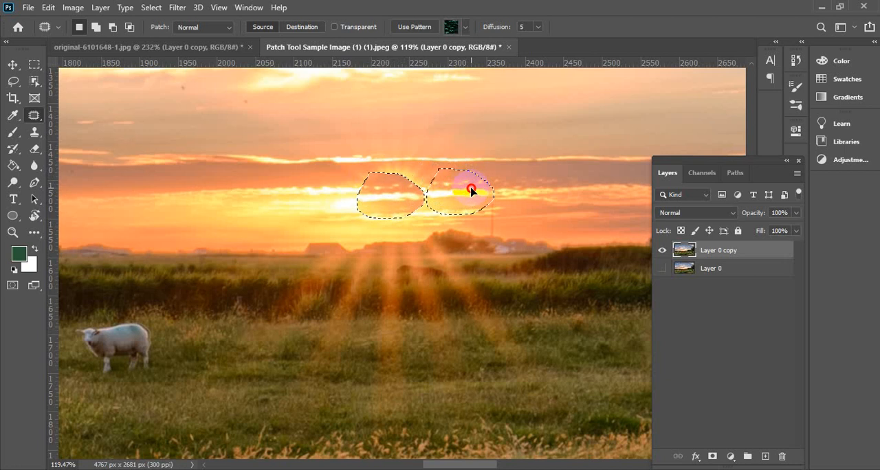
{"action": "scroll", "coordinate": [397, 245], "scroll_direction": "down", "scroll_amount": 3}
{"action": "scroll", "coordinate": [404, 252], "scroll_direction": "down", "scroll_amount": 1}
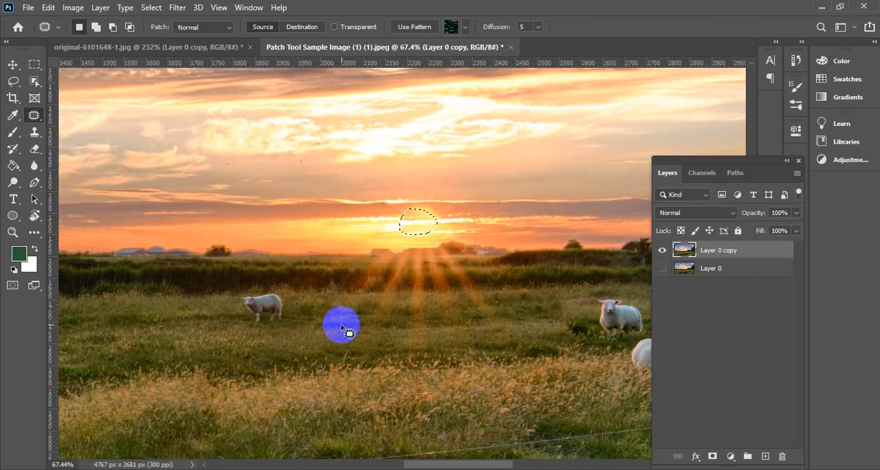
{"action": "scroll", "coordinate": [343, 329], "scroll_direction": "down", "scroll_amount": 2}
{"action": "left_click", "coordinate": [14, 64]}
{"action": "left_click", "coordinate": [430, 195]}
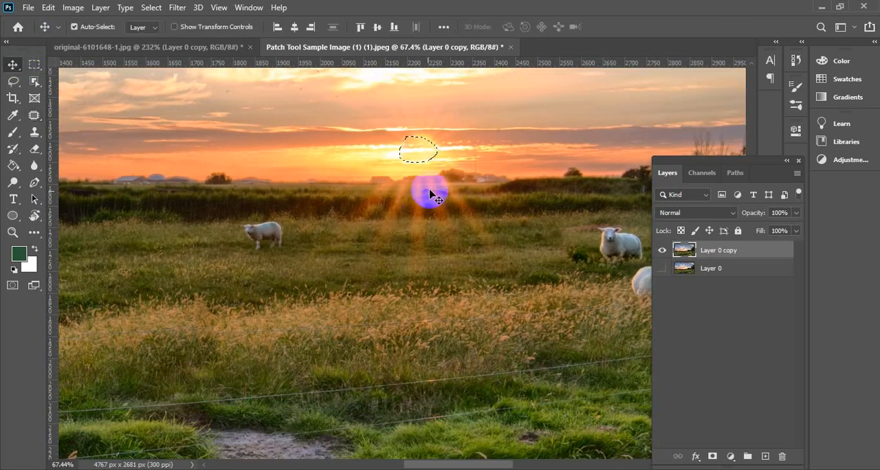
{"action": "key", "text": "ctrl+d"}
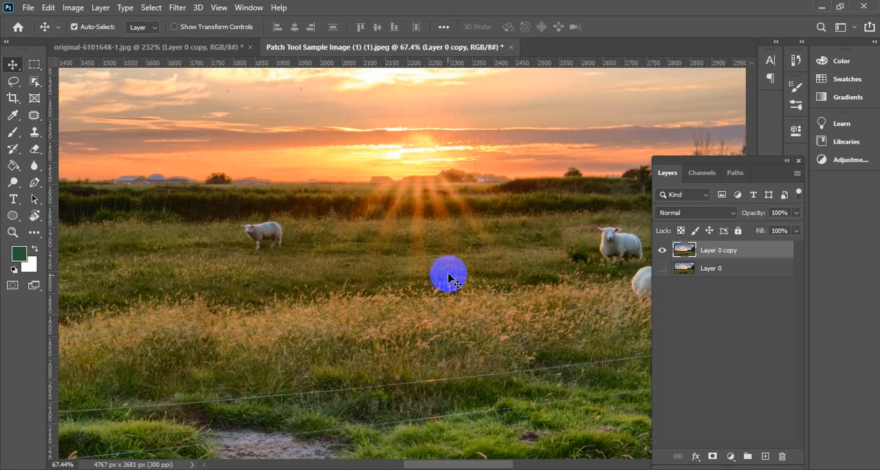
Outline the central sun ray just below the horizon with the Patch Tool and replace it with the field edge to its left
{"action": "scroll", "coordinate": [404, 276], "scroll_direction": "down", "scroll_amount": 4}
{"action": "scroll", "coordinate": [398, 246], "scroll_direction": "up", "scroll_amount": 4}
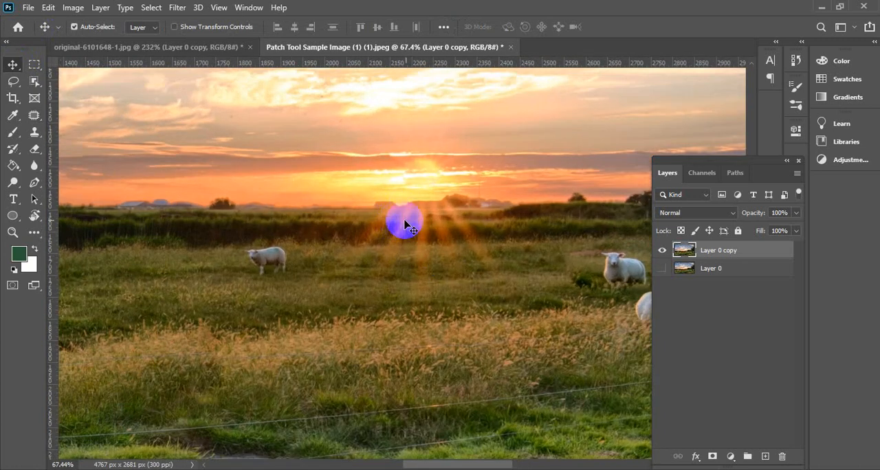
{"action": "left_click", "coordinate": [34, 115]}
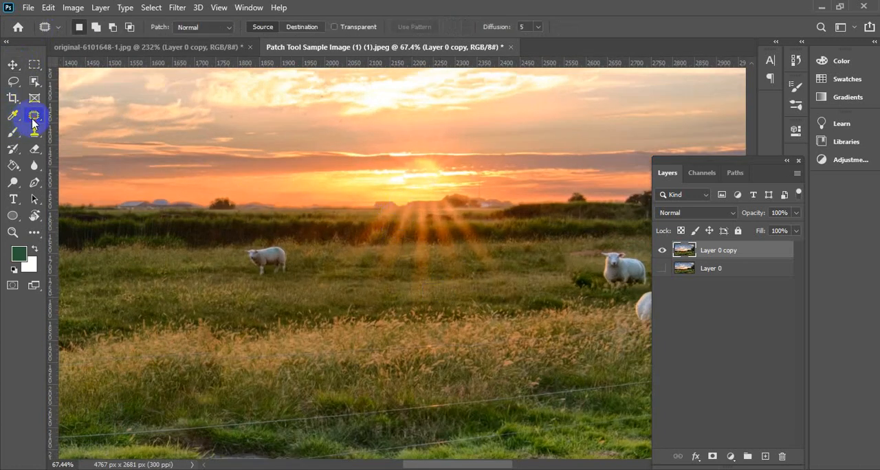
{"action": "scroll", "coordinate": [434, 255], "scroll_direction": "up", "scroll_amount": 3}
{"action": "scroll", "coordinate": [409, 206], "scroll_direction": "up", "scroll_amount": 2}
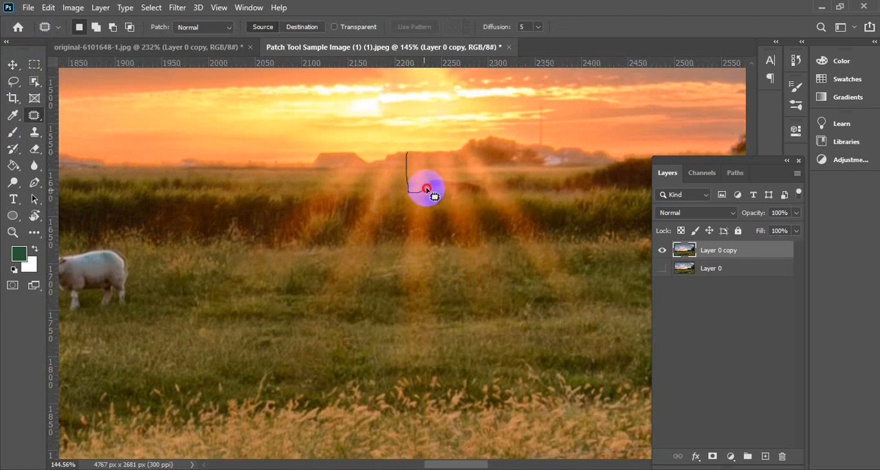
{"action": "mouse_move", "coordinate": [426, 189]}
{"action": "left_mouse_down"}
{"action": "mouse_move", "coordinate": [425, 164]}
{"action": "mouse_move", "coordinate": [411, 151]}
{"action": "mouse_move", "coordinate": [345, 173]}
{"action": "mouse_move", "coordinate": [305, 173]}
{"action": "left_mouse_up"}
{"action": "scroll", "coordinate": [419, 171], "scroll_direction": "down", "scroll_amount": 1}
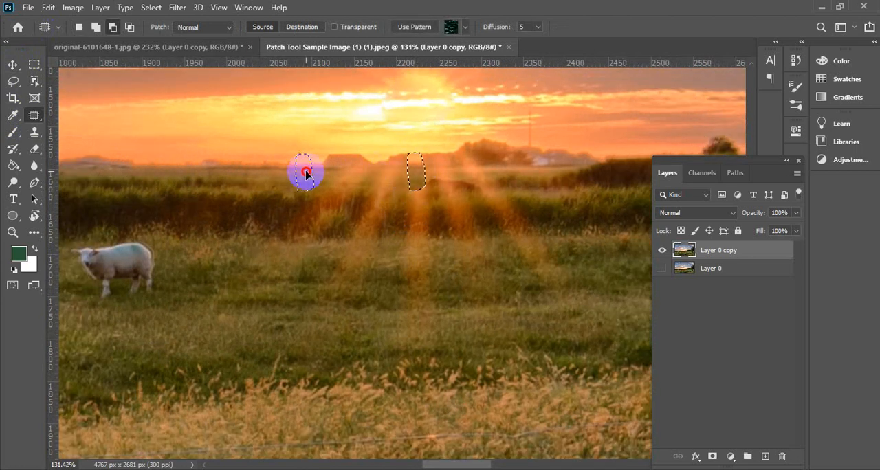
Outline the central sun ray over the dark hedge, patch it with the hedge to its right, and clear the selection
{"action": "scroll", "coordinate": [389, 210], "scroll_direction": "down", "scroll_amount": 2}
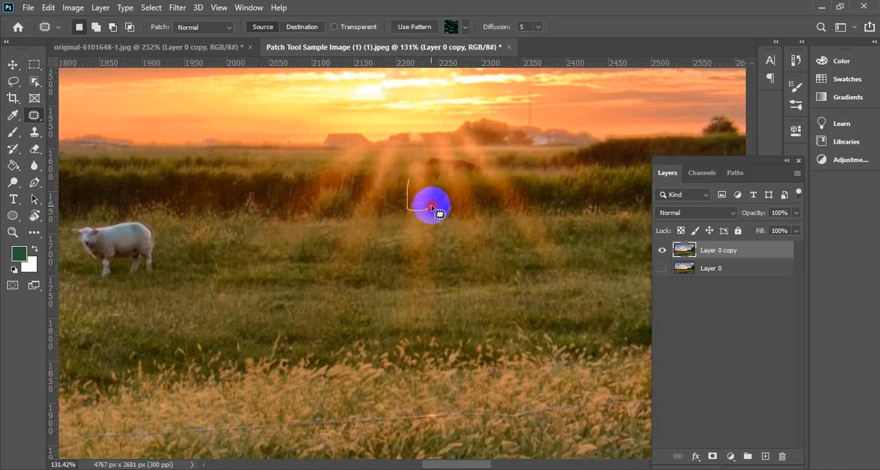
{"action": "mouse_move", "coordinate": [418, 198]}
{"action": "left_mouse_down"}
{"action": "mouse_move", "coordinate": [559, 185]}
{"action": "mouse_move", "coordinate": [416, 199]}
{"action": "mouse_move", "coordinate": [577, 197]}
{"action": "mouse_move", "coordinate": [561, 197]}
{"action": "left_mouse_up"}
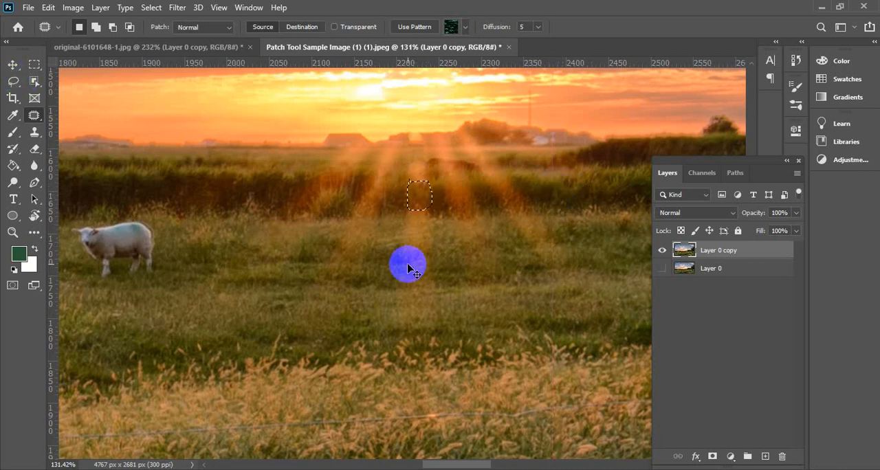
{"action": "key", "text": "ctrl+d"}
{"action": "scroll", "coordinate": [407, 207], "scroll_direction": "down", "scroll_amount": 2}
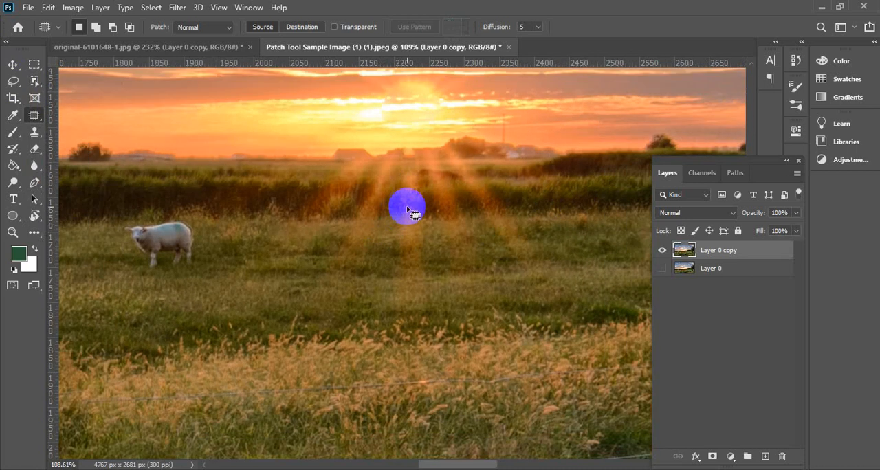
Patch two more small areas of the hedge among the sun rays with texture from their left, and clear the selection
{"action": "scroll", "coordinate": [407, 205], "scroll_direction": "down", "scroll_amount": 3}
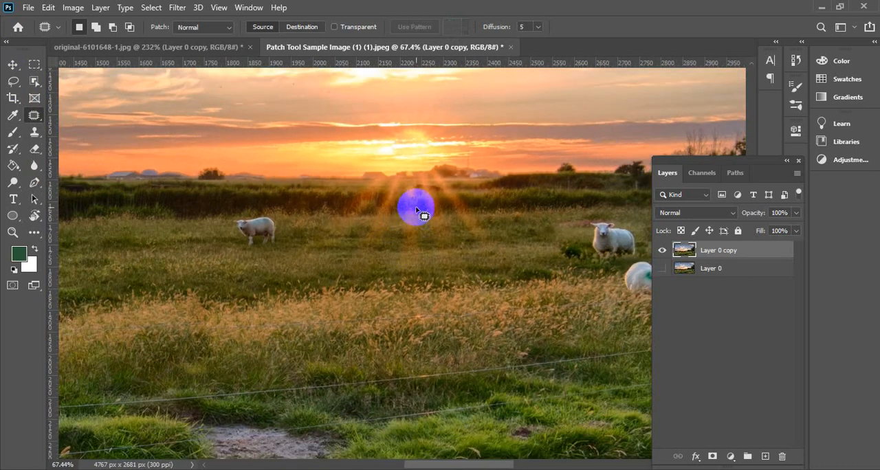
{"action": "scroll", "coordinate": [411, 197], "scroll_direction": "up", "scroll_amount": 4}
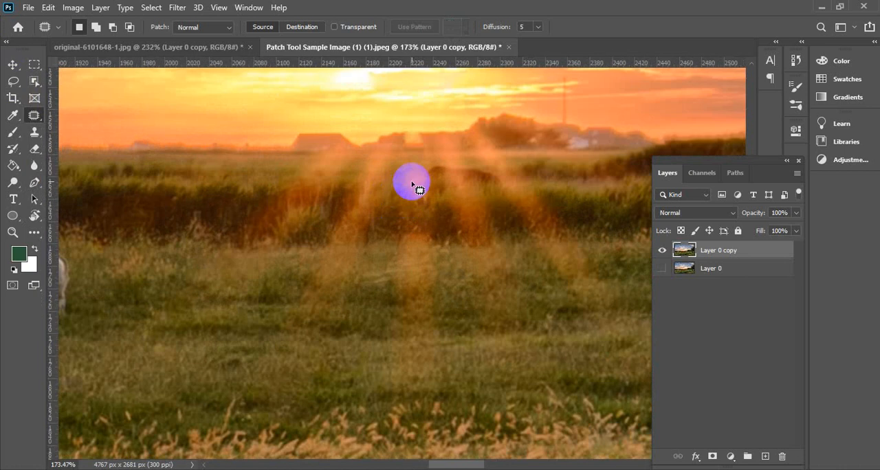
{"action": "mouse_move", "coordinate": [406, 173]}
{"action": "left_mouse_down"}
{"action": "mouse_move", "coordinate": [412, 190]}
{"action": "mouse_move", "coordinate": [430, 198]}
{"action": "mouse_move", "coordinate": [435, 183]}
{"action": "mouse_move", "coordinate": [316, 180]}
{"action": "mouse_move", "coordinate": [214, 192]}
{"action": "mouse_move", "coordinate": [207, 184]}
{"action": "left_mouse_up"}
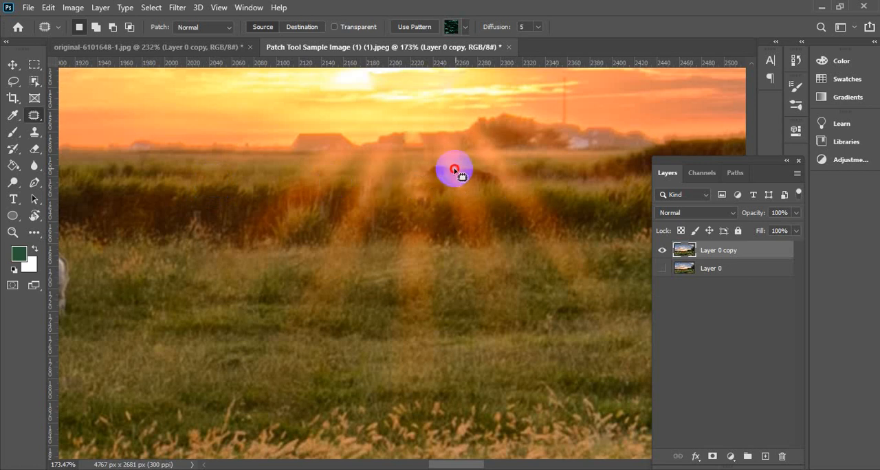
{"action": "mouse_move", "coordinate": [462, 177]}
{"action": "left_mouse_down"}
{"action": "mouse_move", "coordinate": [440, 188]}
{"action": "mouse_move", "coordinate": [465, 188]}
{"action": "mouse_move", "coordinate": [459, 176]}
{"action": "mouse_move", "coordinate": [448, 186]}
{"action": "mouse_move", "coordinate": [626, 163]}
{"action": "mouse_move", "coordinate": [328, 216]}
{"action": "left_mouse_up"}
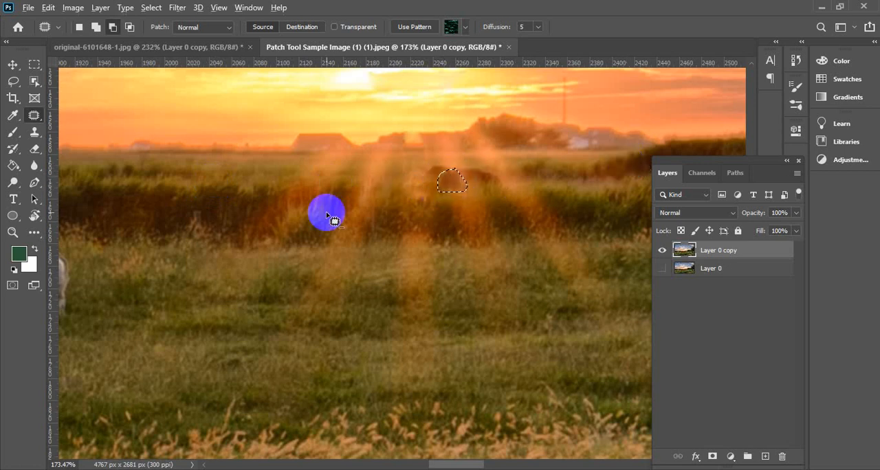
{"action": "scroll", "coordinate": [395, 217], "scroll_direction": "down", "scroll_amount": 10}
{"action": "left_click", "coordinate": [12, 64]}
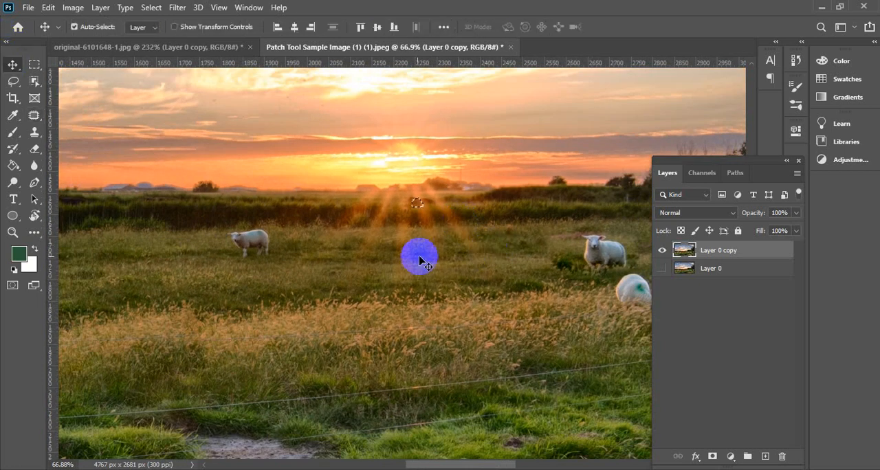
{"action": "key", "text": "ctrl"}
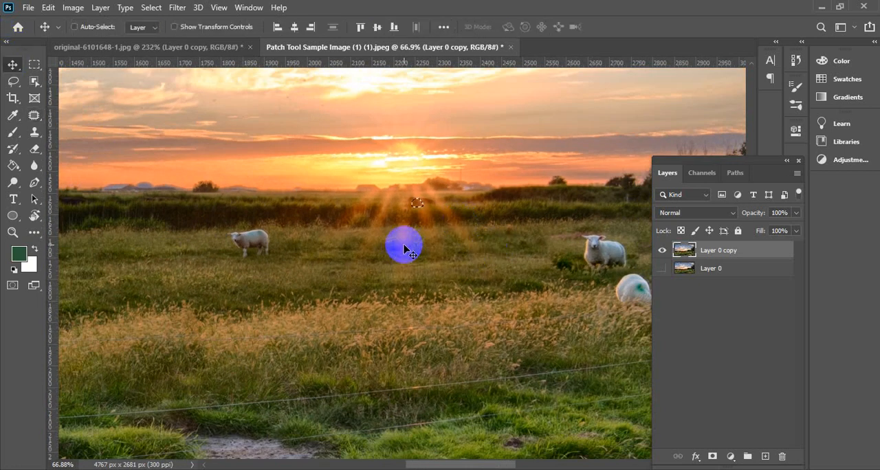
{"action": "key", "text": "ctrl+d"}
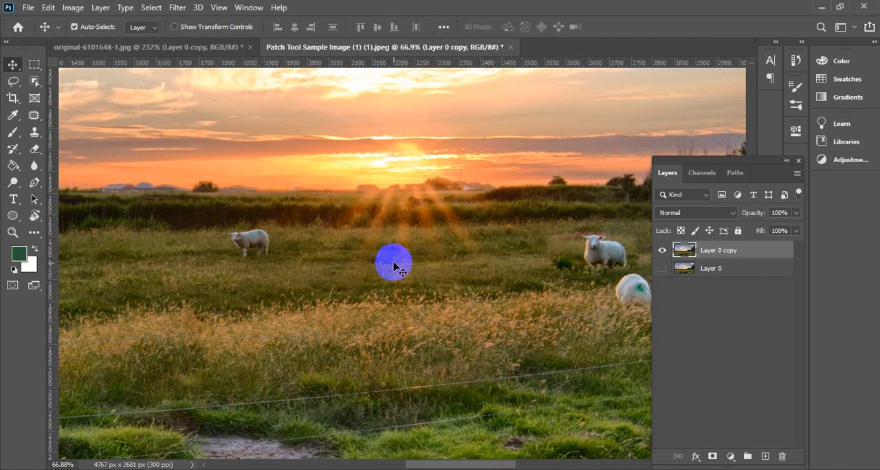
Switch to the Happy folder and open Patch Tool Sample Image (2).jpeg as a new document in Photoshop
{"action": "scroll", "coordinate": [397, 255], "scroll_direction": "down", "scroll_amount": 3}
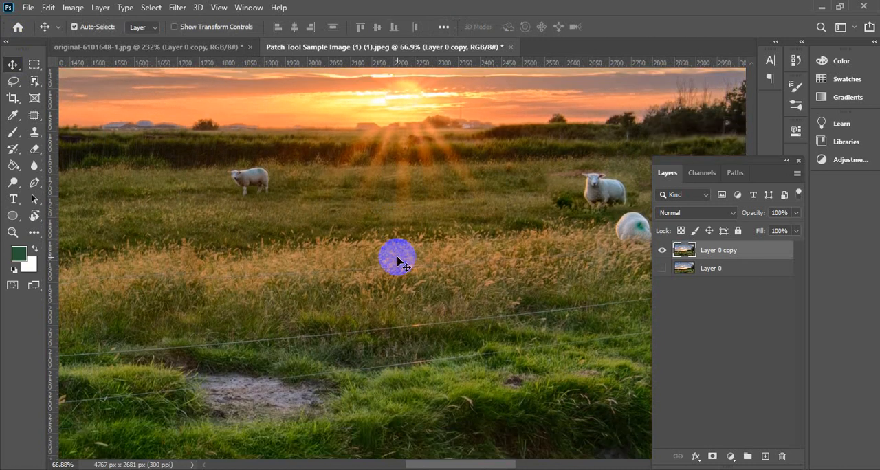
{"action": "scroll", "coordinate": [323, 282], "scroll_direction": "up", "scroll_amount": 1}
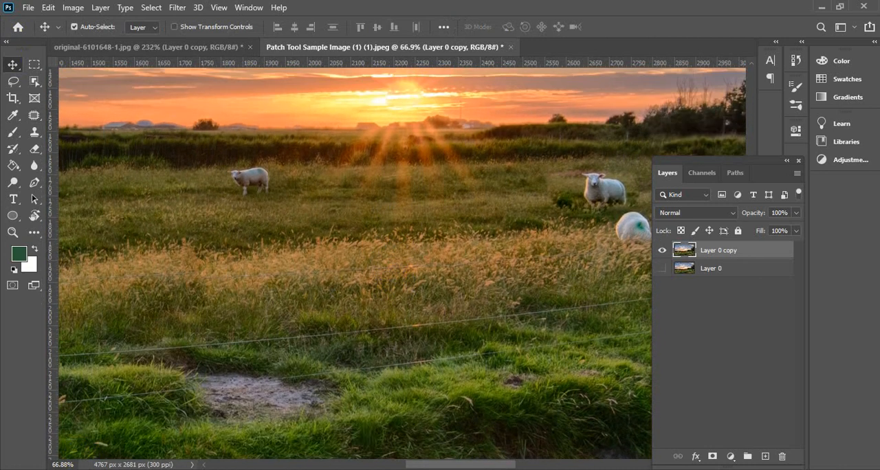
{"action": "key", "text": "alt+Tab"}
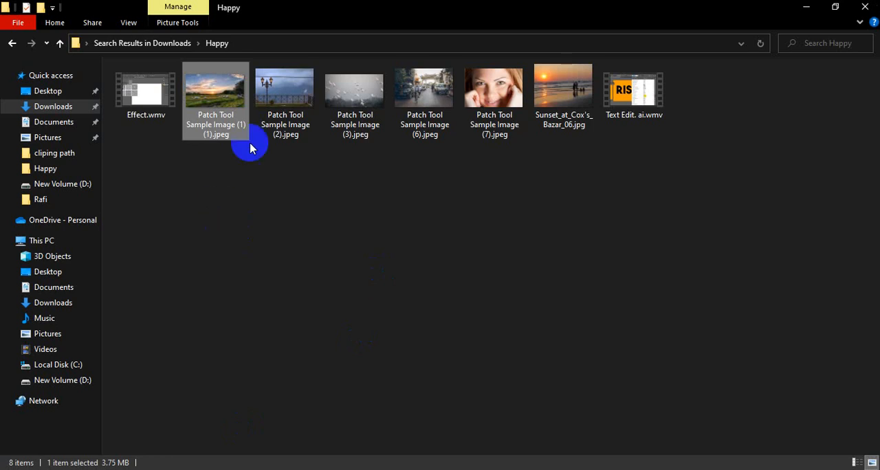
{"action": "left_click", "coordinate": [277, 108]}
{"action": "left_click_drag", "start_coordinate": [277, 109], "coordinate": [517, 57]}
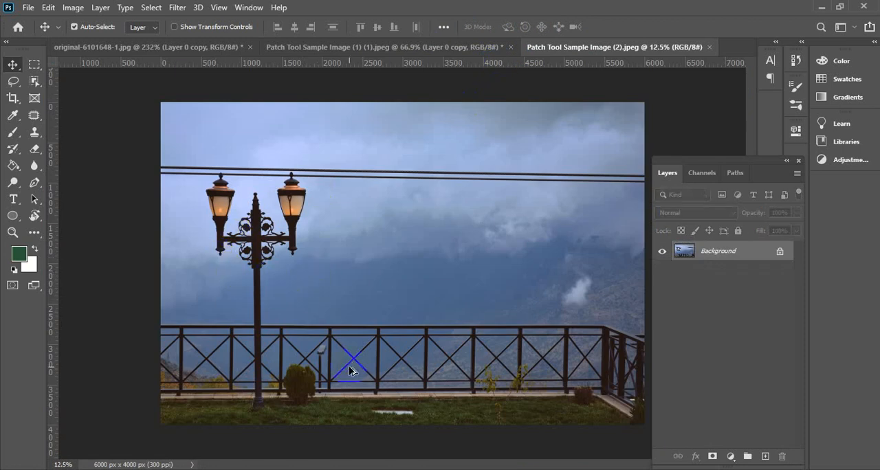
Examine the lamp post, railing, bush and grass in the street lamp photo at different magnifications
{"action": "scroll", "coordinate": [329, 396], "scroll_direction": "up", "scroll_amount": 1}
{"action": "scroll", "coordinate": [328, 397], "scroll_direction": "down", "scroll_amount": 5}
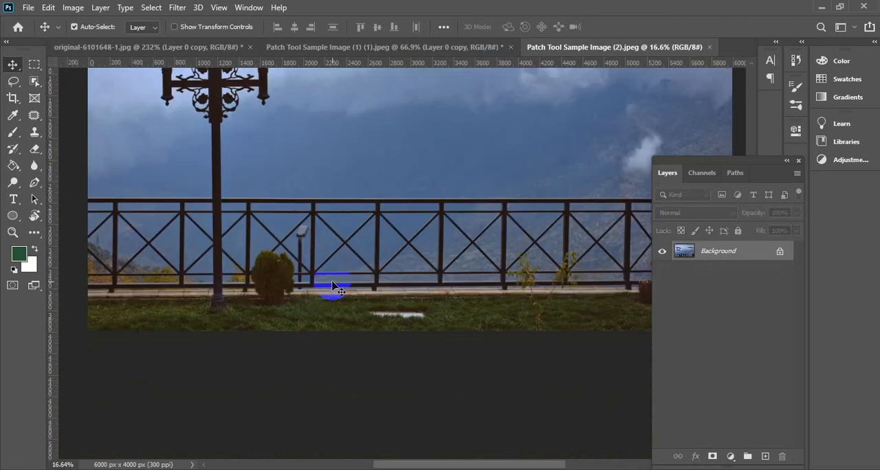
{"action": "scroll", "coordinate": [309, 231], "scroll_direction": "down", "scroll_amount": 1}
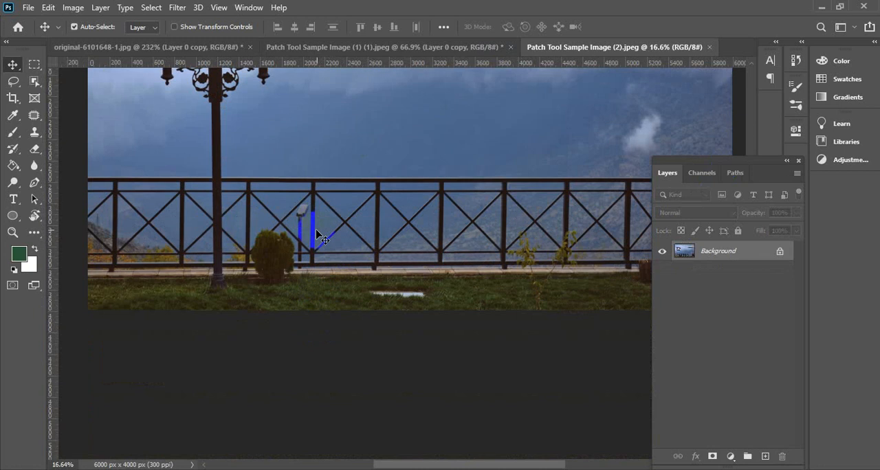
{"action": "scroll", "coordinate": [227, 267], "scroll_direction": "up", "scroll_amount": 2}
{"action": "scroll", "coordinate": [228, 227], "scroll_direction": "down", "scroll_amount": 2}
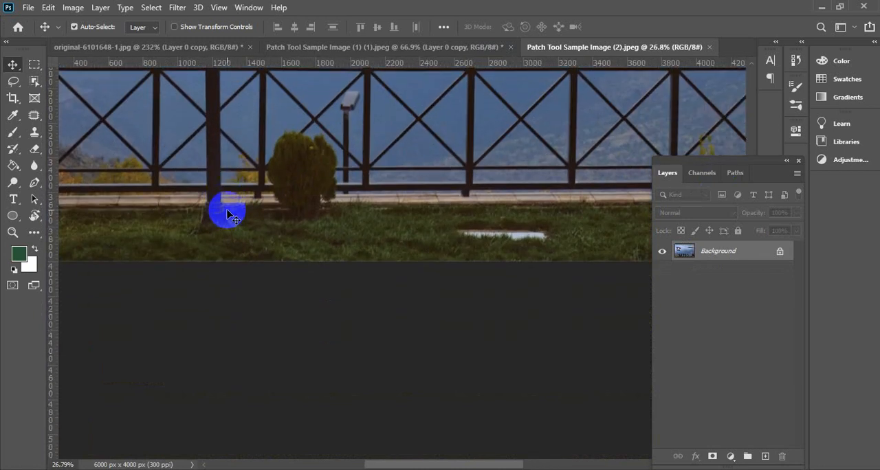
{"action": "scroll", "coordinate": [325, 296], "scroll_direction": "down", "scroll_amount": 2}
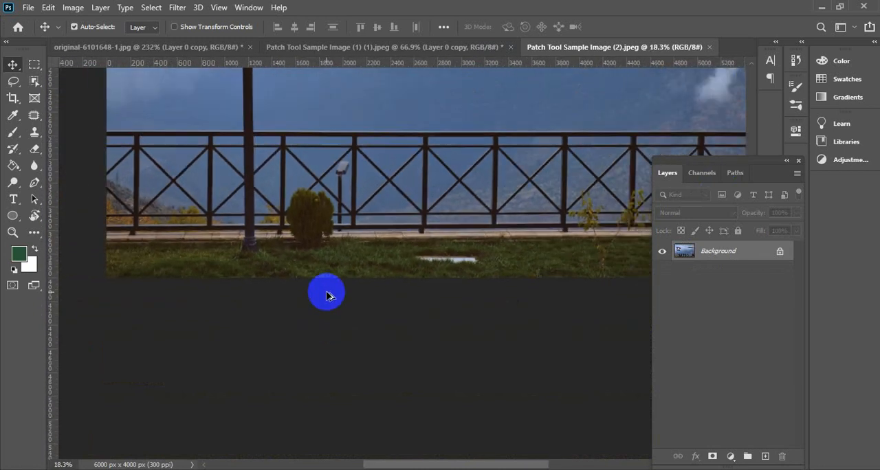
{"action": "scroll", "coordinate": [326, 296], "scroll_direction": "up", "scroll_amount": 2}
{"action": "scroll", "coordinate": [325, 296], "scroll_direction": "up", "scroll_amount": 1}
{"action": "scroll", "coordinate": [327, 292], "scroll_direction": "down", "scroll_amount": 2}
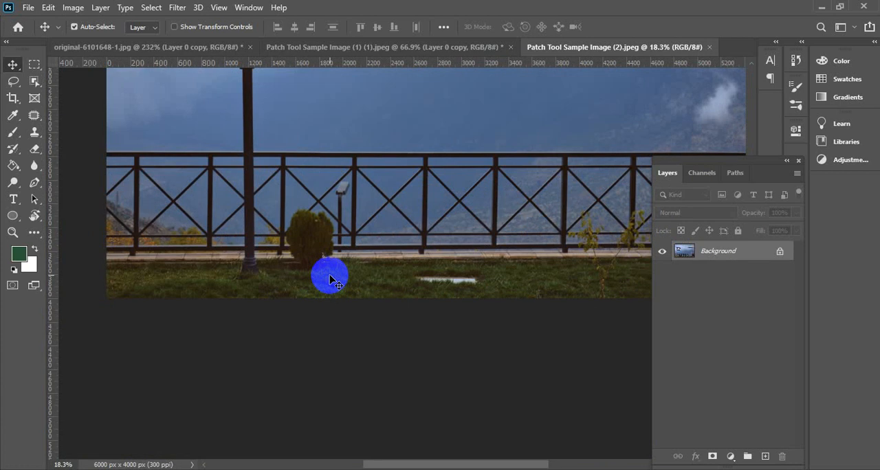
{"action": "scroll", "coordinate": [255, 295], "scroll_direction": "down", "scroll_amount": 2}
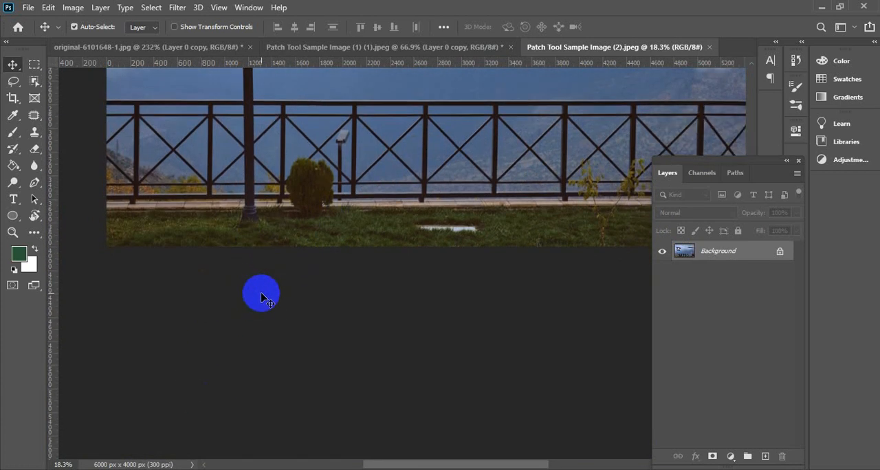
{"action": "scroll", "coordinate": [261, 296], "scroll_direction": "up", "scroll_amount": 2}
{"action": "scroll", "coordinate": [314, 245], "scroll_direction": "up", "scroll_amount": 2}
{"action": "scroll", "coordinate": [297, 235], "scroll_direction": "down", "scroll_amount": 2}
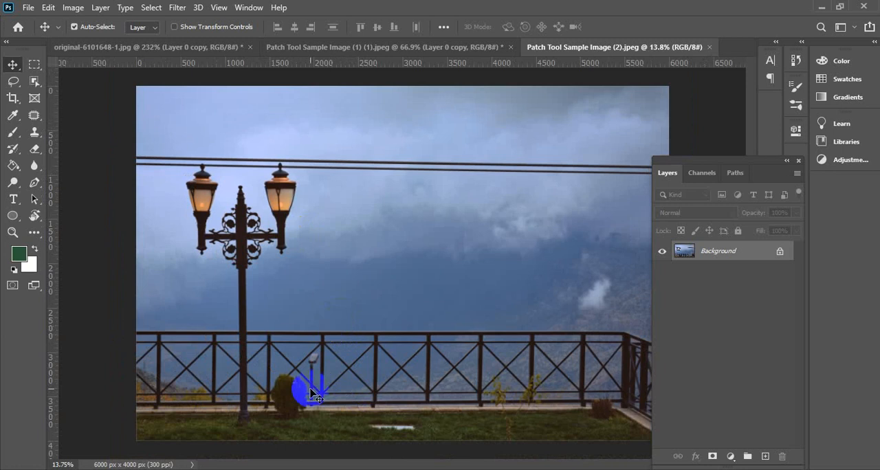
{"action": "scroll", "coordinate": [274, 410], "scroll_direction": "up", "scroll_amount": 2}
{"action": "scroll", "coordinate": [272, 366], "scroll_direction": "down", "scroll_amount": 1}
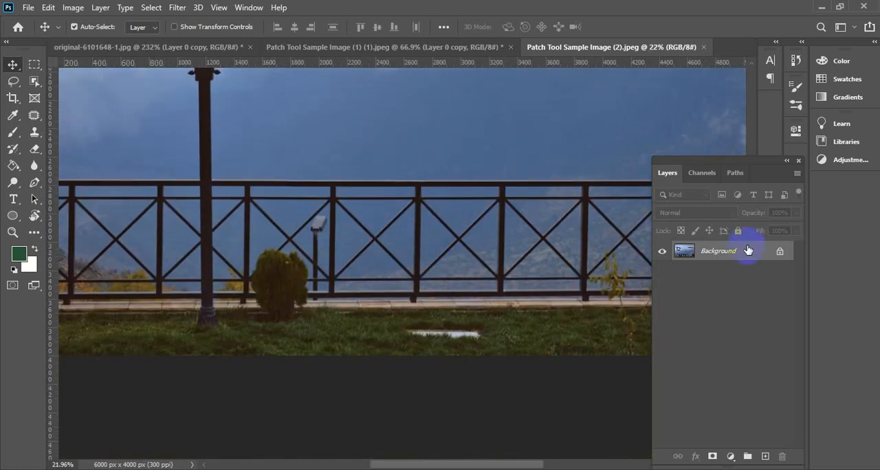
Unlock the background layer, duplicate it, and hide the original Layer 0
{"action": "left_click", "coordinate": [780, 251]}
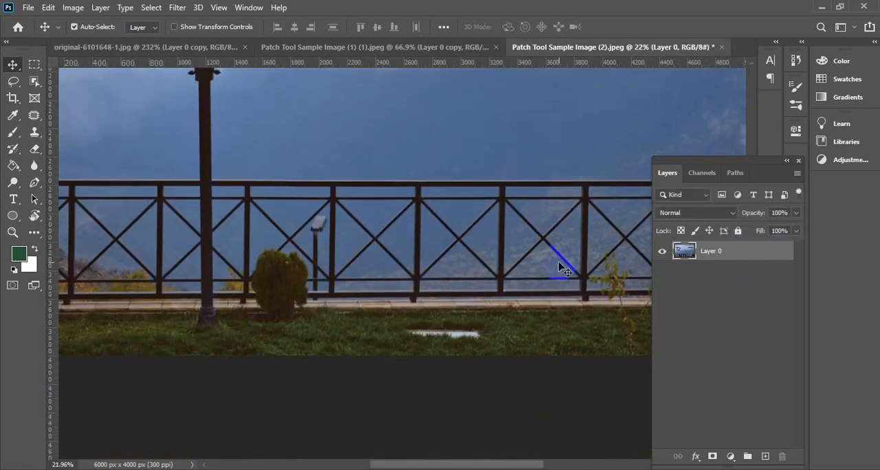
{"action": "key", "text": "ctrl"}
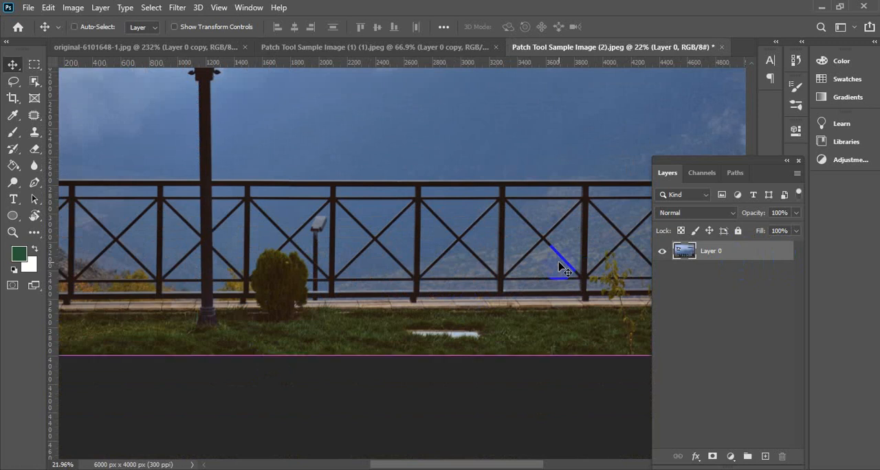
{"action": "key", "text": "ctrl+j"}
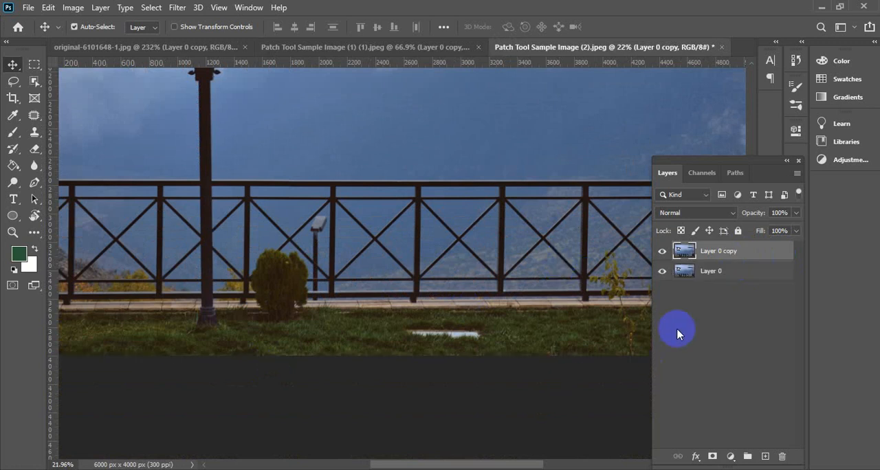
{"action": "left_click", "coordinate": [661, 271]}
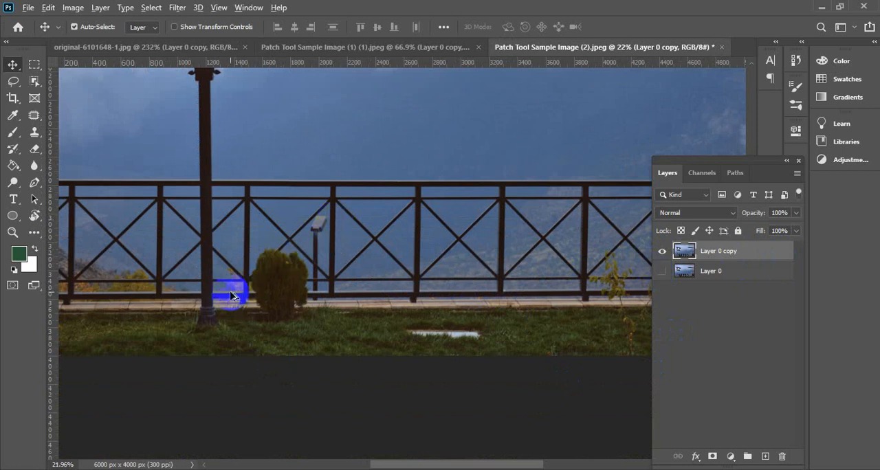
Outline the bush and the yellow foliage beside the lamp post with the Patch Tool
{"action": "scroll", "coordinate": [232, 294], "scroll_direction": "up", "scroll_amount": 4}
{"action": "scroll", "coordinate": [232, 293], "scroll_direction": "down", "scroll_amount": 2}
{"action": "scroll", "coordinate": [250, 215], "scroll_direction": "down", "scroll_amount": 2}
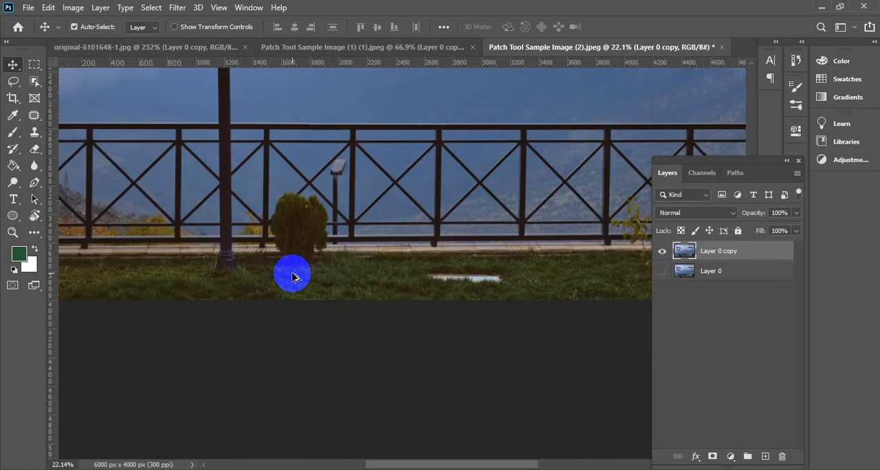
{"action": "scroll", "coordinate": [300, 250], "scroll_direction": "down", "scroll_amount": 1}
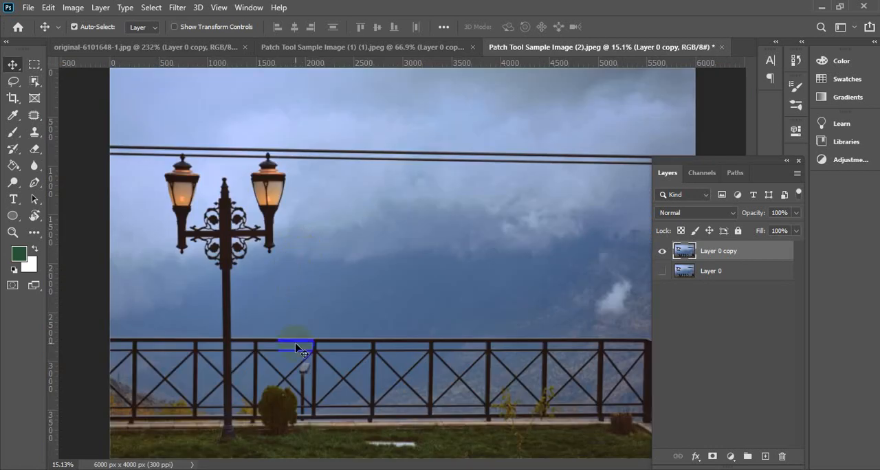
{"action": "scroll", "coordinate": [259, 433], "scroll_direction": "up", "scroll_amount": 6}
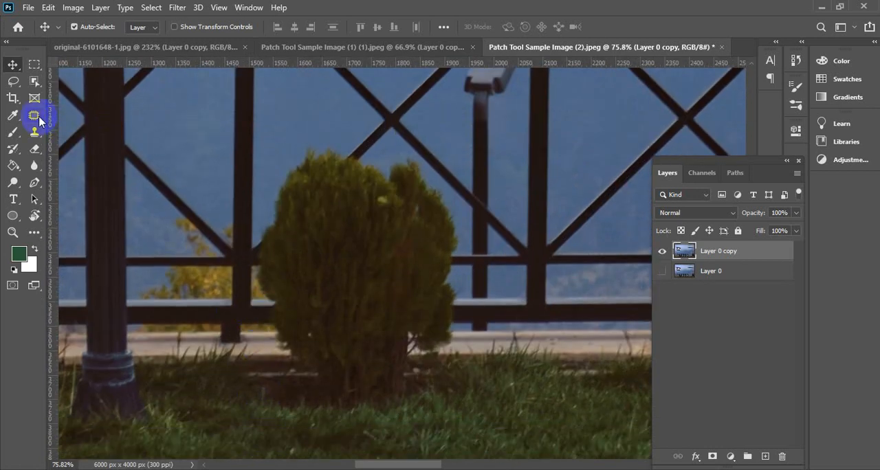
{"action": "left_click", "coordinate": [34, 116]}
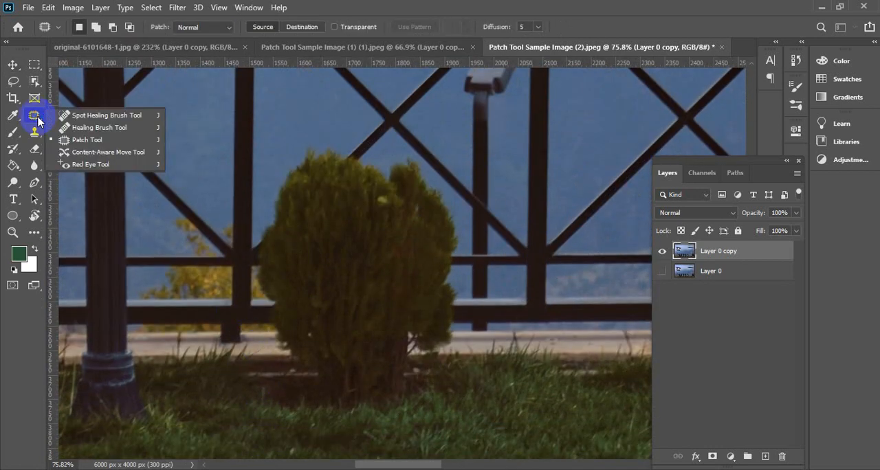
{"action": "left_click", "coordinate": [85, 140]}
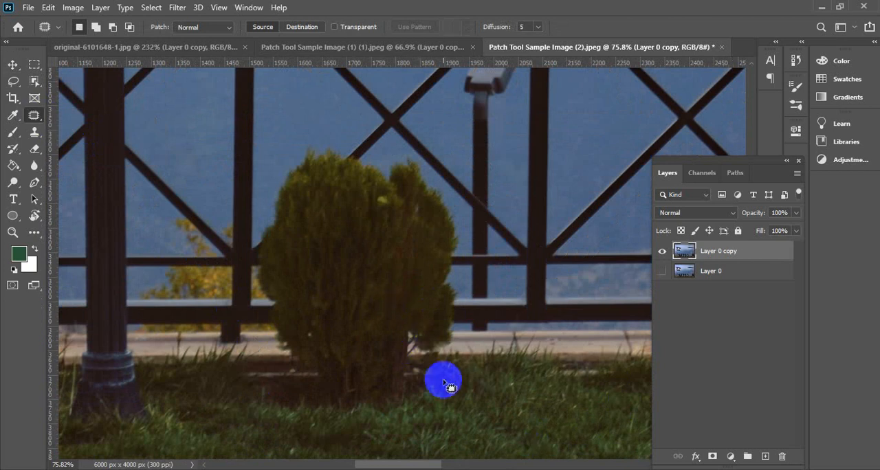
{"action": "mouse_move", "coordinate": [423, 402]}
{"action": "left_mouse_down"}
{"action": "mouse_move", "coordinate": [424, 374]}
{"action": "mouse_move", "coordinate": [453, 356]}
{"action": "left_mouse_up"}
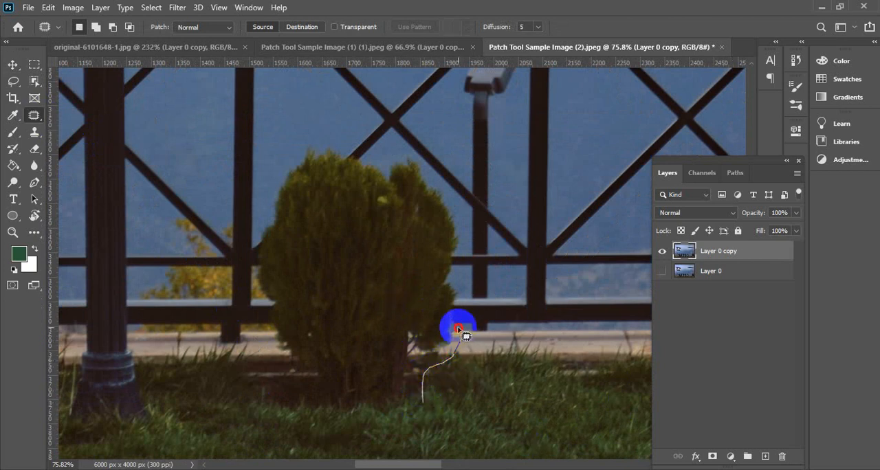
{"action": "mouse_move", "coordinate": [459, 330]}
{"action": "left_mouse_down"}
{"action": "mouse_move", "coordinate": [464, 230]}
{"action": "mouse_move", "coordinate": [452, 199]}
{"action": "mouse_move", "coordinate": [418, 159]}
{"action": "mouse_move", "coordinate": [353, 153]}
{"action": "left_mouse_up"}
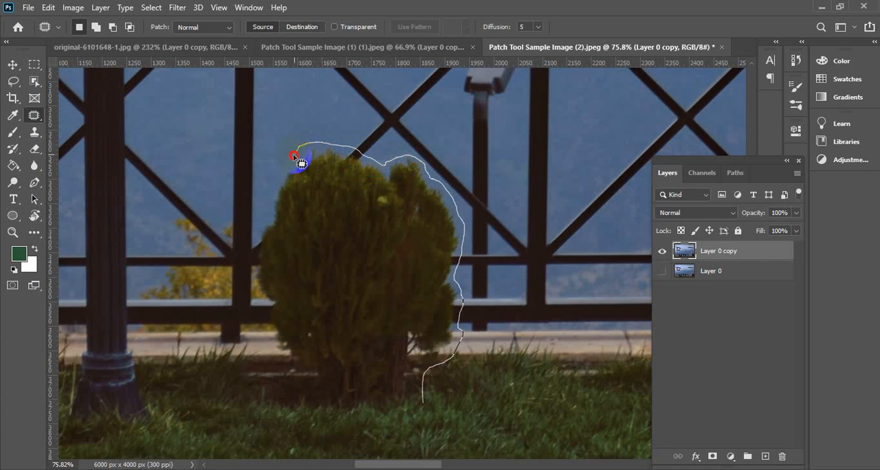
{"action": "mouse_move", "coordinate": [278, 171]}
{"action": "left_mouse_down"}
{"action": "mouse_move", "coordinate": [258, 214]}
{"action": "mouse_move", "coordinate": [209, 207]}
{"action": "mouse_move", "coordinate": [186, 222]}
{"action": "mouse_move", "coordinate": [148, 294]}
{"action": "mouse_move", "coordinate": [153, 340]}
{"action": "mouse_move", "coordinate": [206, 340]}
{"action": "mouse_move", "coordinate": [281, 360]}
{"action": "mouse_move", "coordinate": [304, 405]}
{"action": "mouse_move", "coordinate": [322, 410]}
{"action": "mouse_move", "coordinate": [421, 407]}
{"action": "left_mouse_up"}
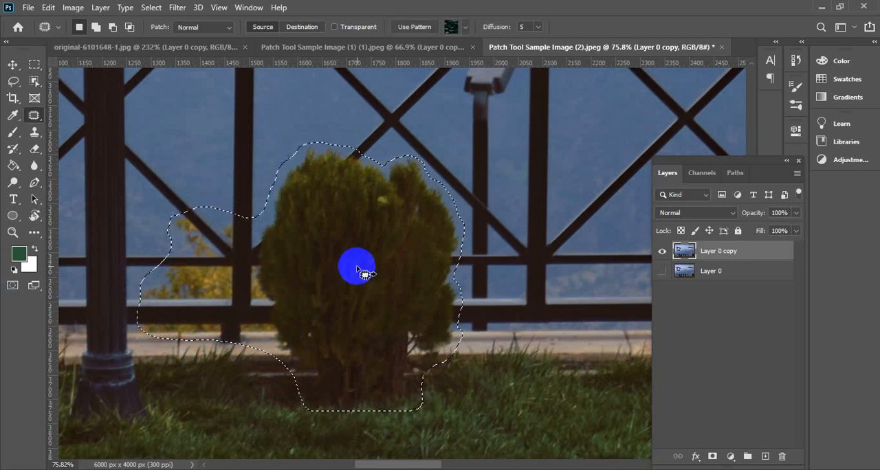
Patch the outlined bush in Source mode with the matching railing section to its right, and clear the selection
{"action": "scroll", "coordinate": [362, 266], "scroll_direction": "down", "scroll_amount": 10}
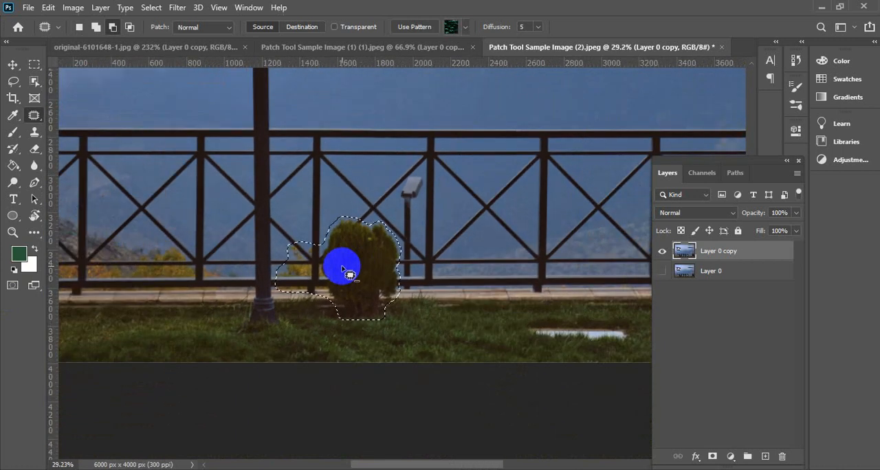
{"action": "scroll", "coordinate": [338, 269], "scroll_direction": "down", "scroll_amount": 1}
{"action": "scroll", "coordinate": [337, 262], "scroll_direction": "right", "scroll_amount": 3}
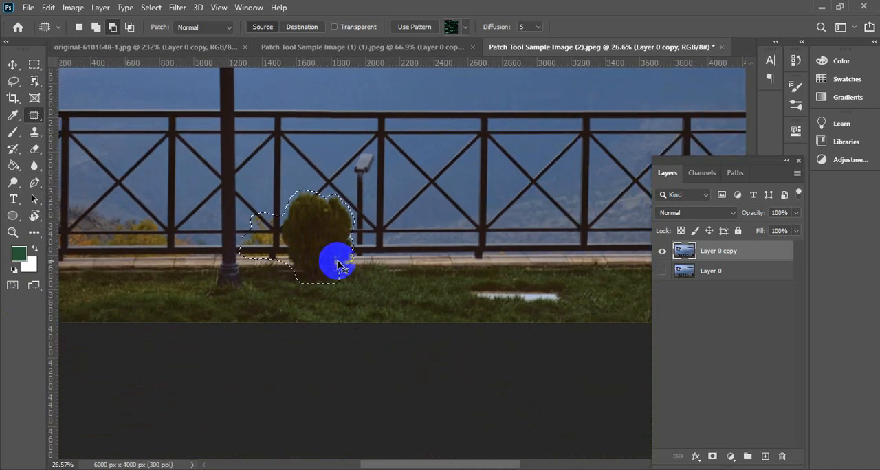
{"action": "scroll", "coordinate": [330, 260], "scroll_direction": "down", "scroll_amount": 2}
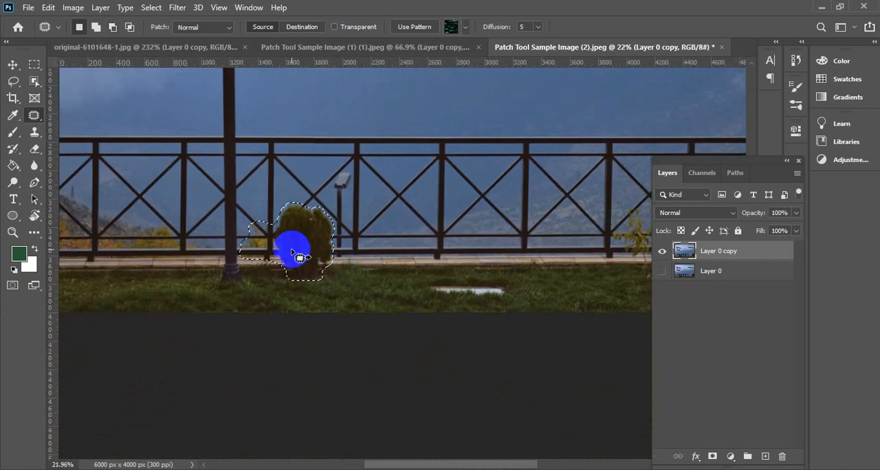
{"action": "left_click_drag", "start_coordinate": [297, 250], "coordinate": [463, 253]}
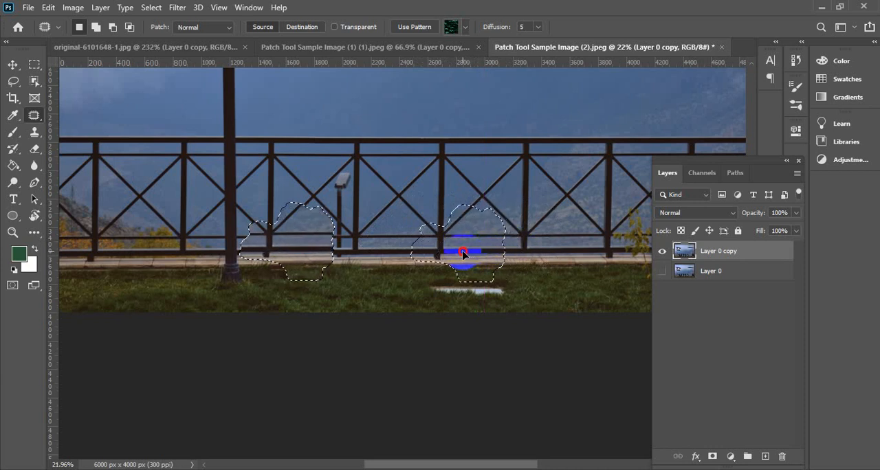
{"action": "left_click_drag", "start_coordinate": [463, 253], "coordinate": [463, 254]}
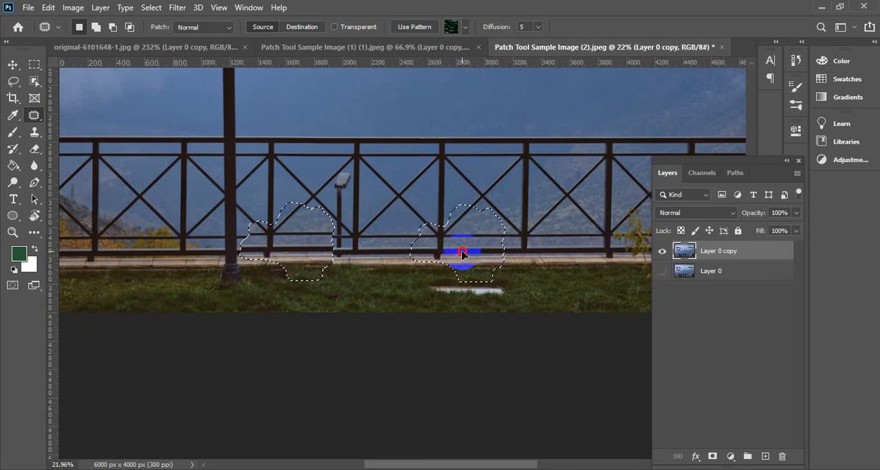
{"action": "left_click_drag", "start_coordinate": [463, 253], "coordinate": [463, 254]}
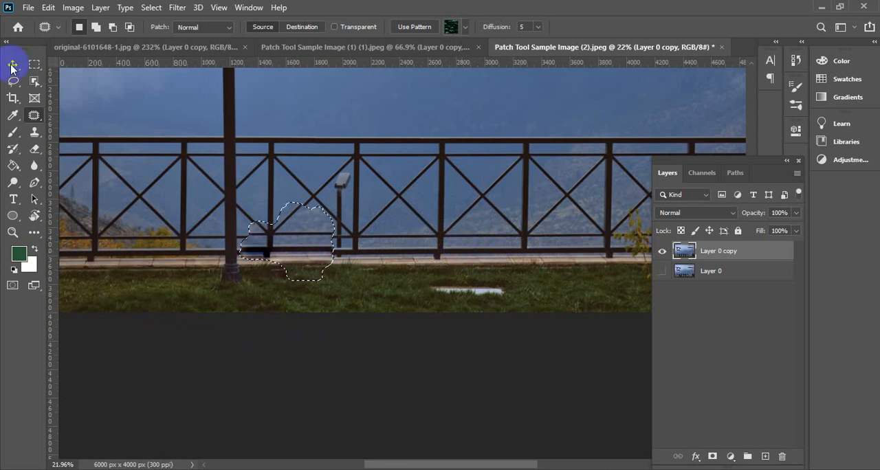
{"action": "key", "text": "ctrl+d"}
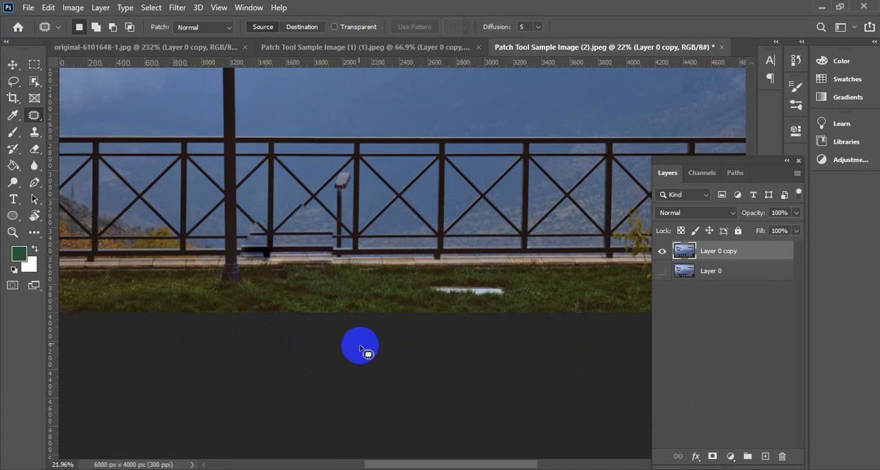
Outline the broken part of the diagonal bar left of the small light and patch it with the matching diagonal in the next railing panel
{"action": "scroll", "coordinate": [246, 255], "scroll_direction": "up", "scroll_amount": 2}
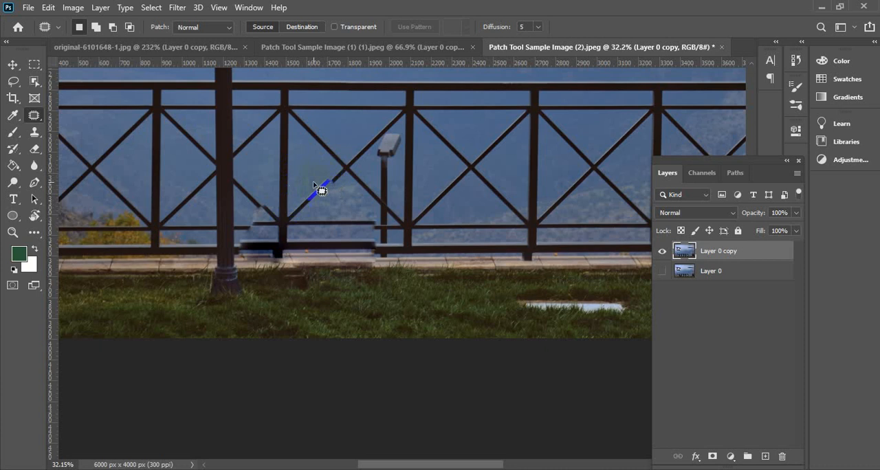
{"action": "scroll", "coordinate": [316, 187], "scroll_direction": "up", "scroll_amount": 3}
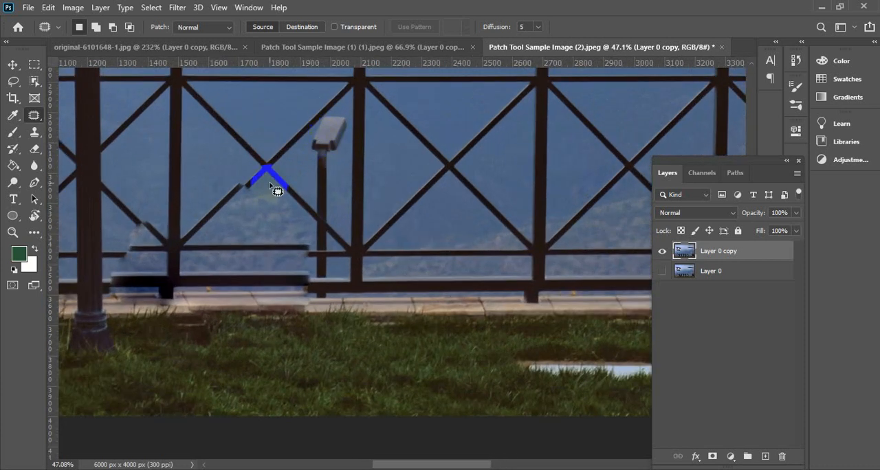
{"action": "scroll", "coordinate": [272, 188], "scroll_direction": "up", "scroll_amount": 3}
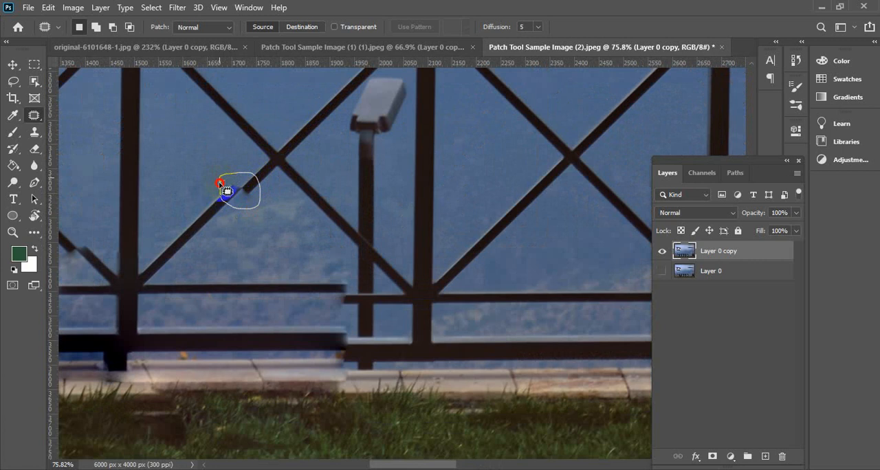
{"action": "left_click_drag", "start_coordinate": [261, 193], "coordinate": [551, 181]}
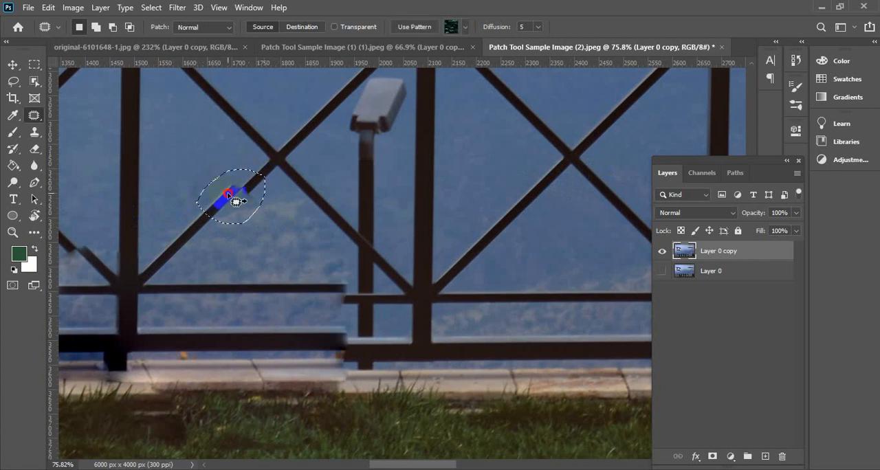
{"action": "left_click_drag", "start_coordinate": [236, 200], "coordinate": [480, 245]}
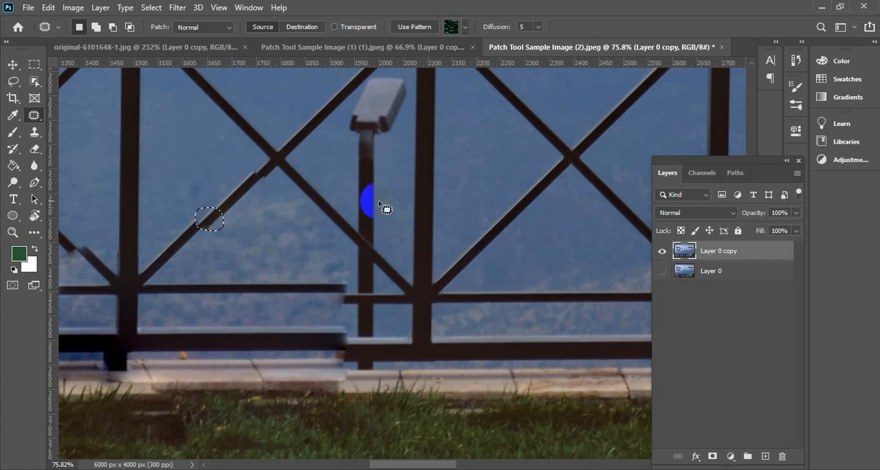
Outline the break in the lower diagonal bar beside the lamp post and patch it with a matching diagonal farther along the railing
{"action": "scroll", "coordinate": [421, 223], "scroll_direction": "down", "scroll_amount": 1}
{"action": "scroll", "coordinate": [421, 223], "scroll_direction": "down", "scroll_amount": 3}
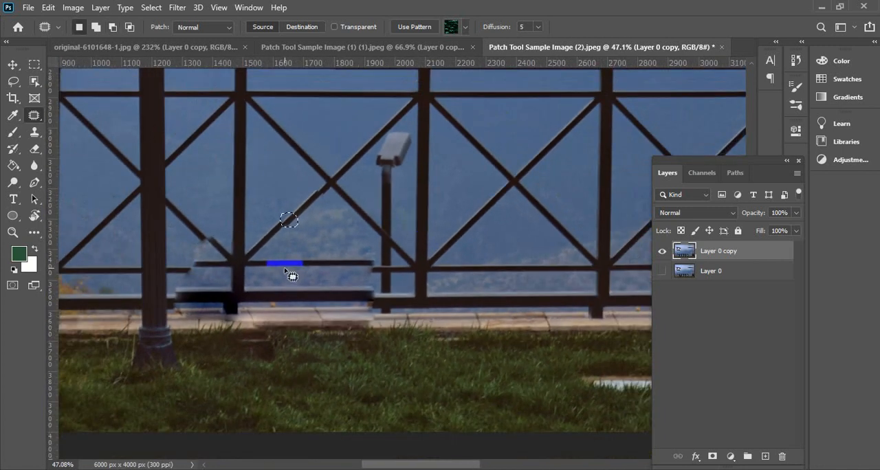
{"action": "scroll", "coordinate": [180, 262], "scroll_direction": "up", "scroll_amount": 4}
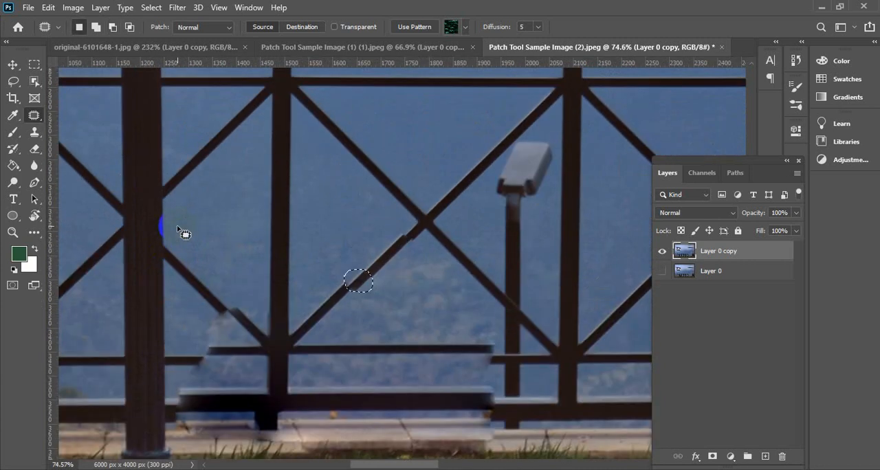
{"action": "scroll", "coordinate": [192, 261], "scroll_direction": "down", "scroll_amount": 1}
{"action": "mouse_move", "coordinate": [213, 269]}
{"action": "left_mouse_down"}
{"action": "mouse_move", "coordinate": [218, 309]}
{"action": "mouse_move", "coordinate": [248, 308]}
{"action": "mouse_move", "coordinate": [251, 294]}
{"action": "mouse_move", "coordinate": [215, 276]}
{"action": "left_mouse_up"}
{"action": "scroll", "coordinate": [245, 292], "scroll_direction": "down", "scroll_amount": 2}
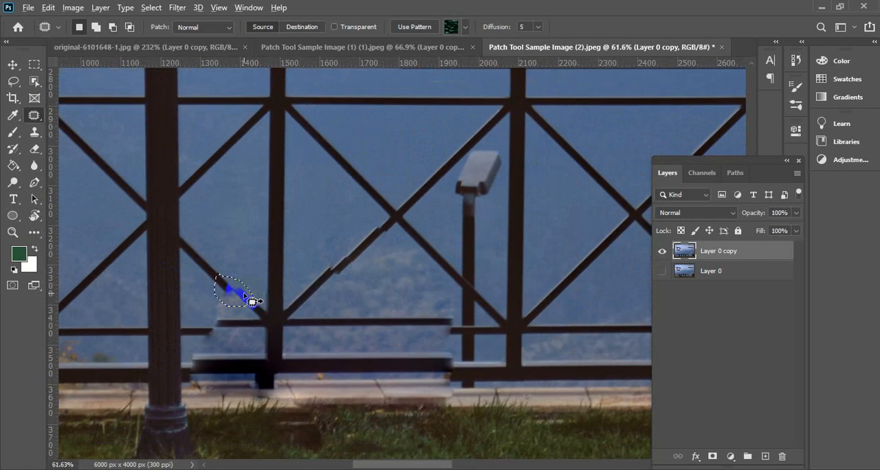
{"action": "scroll", "coordinate": [252, 301], "scroll_direction": "down", "scroll_amount": 1}
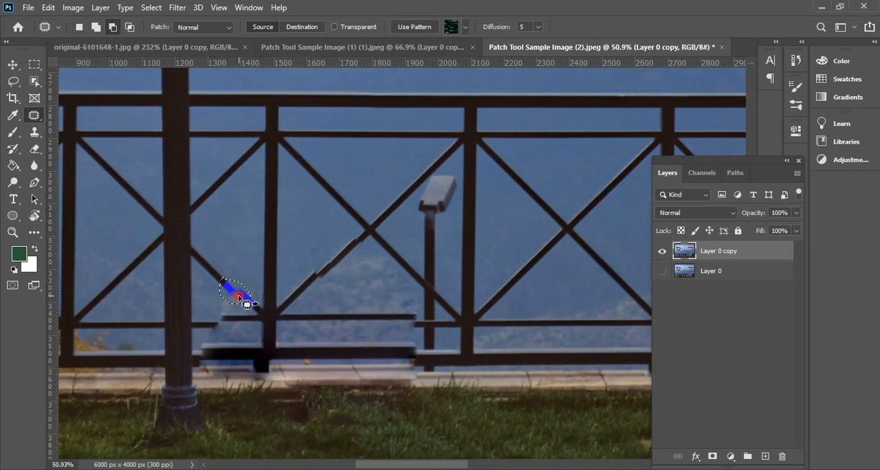
{"action": "left_click_drag", "start_coordinate": [249, 280], "coordinate": [316, 197]}
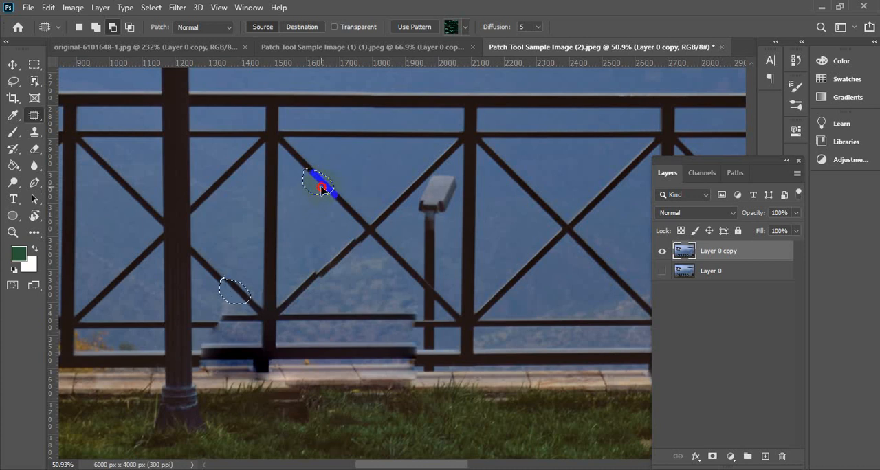
{"action": "left_click_drag", "start_coordinate": [321, 189], "coordinate": [598, 278]}
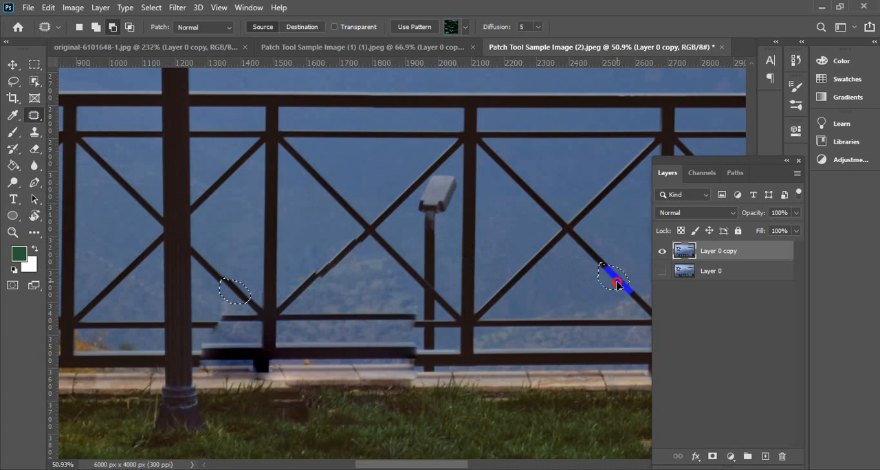
{"action": "left_click_drag", "start_coordinate": [618, 283], "coordinate": [417, 292]}
Outline a longer stretch of the diagonal bar beside the lamp post, patch it with the matching bar to the right, and clear the selection
{"action": "left_click_drag", "start_coordinate": [132, 292], "coordinate": [219, 264]}
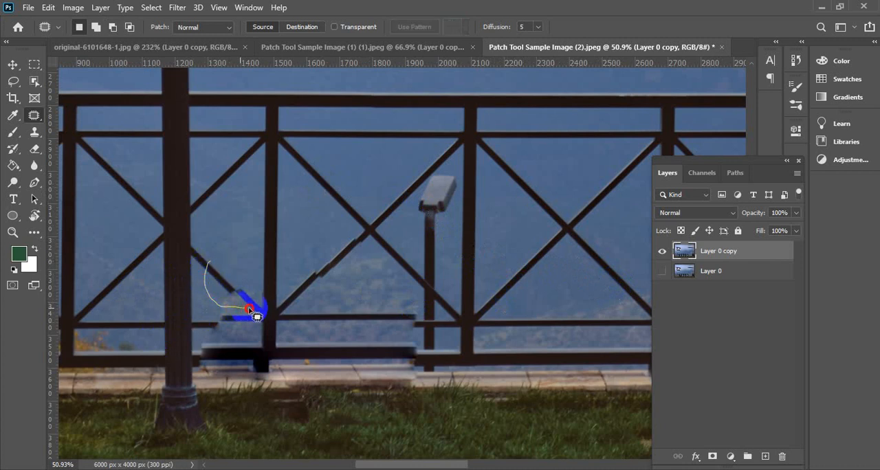
{"action": "left_click_drag", "start_coordinate": [257, 316], "coordinate": [261, 300]}
{"action": "left_click_drag", "start_coordinate": [220, 274], "coordinate": [644, 303]}
{"action": "scroll", "coordinate": [275, 325], "scroll_direction": "down", "scroll_amount": 1}
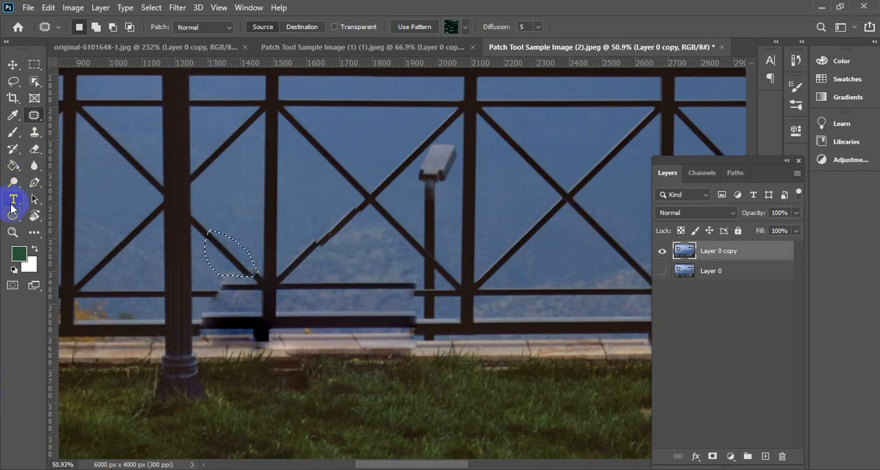
{"action": "key", "text": "ctrl+d"}
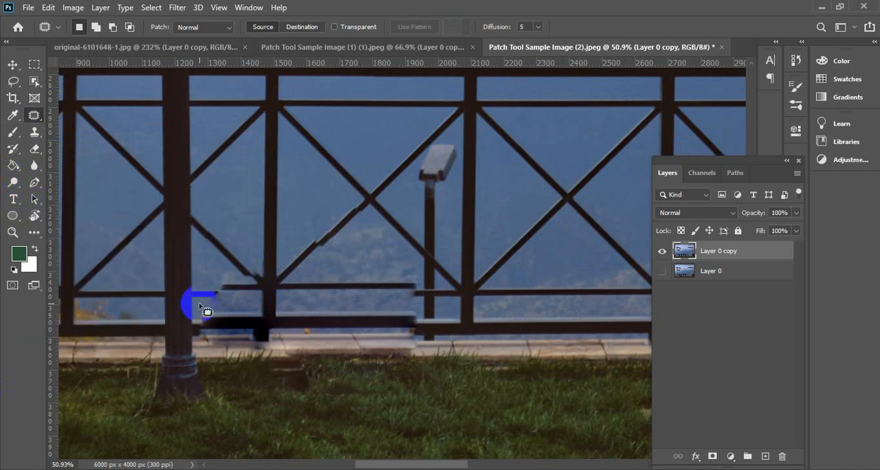
{"action": "scroll", "coordinate": [207, 309], "scroll_direction": "up", "scroll_amount": 1}
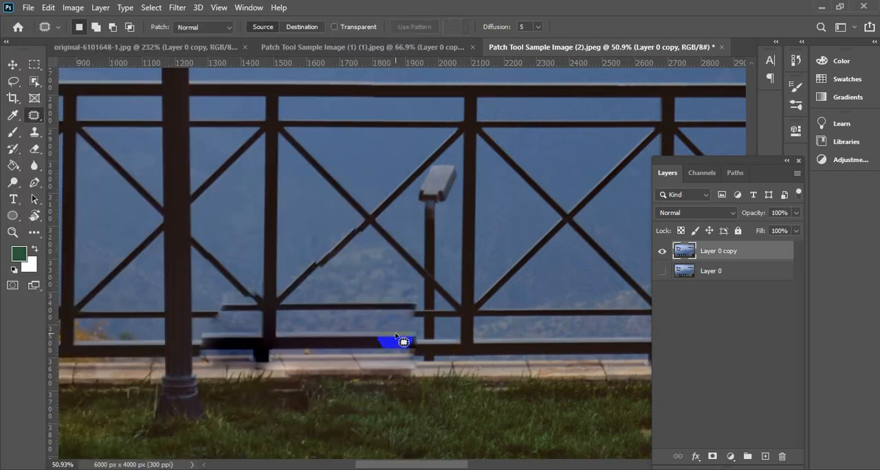
{"action": "scroll", "coordinate": [390, 340], "scroll_direction": "up", "scroll_amount": 2}
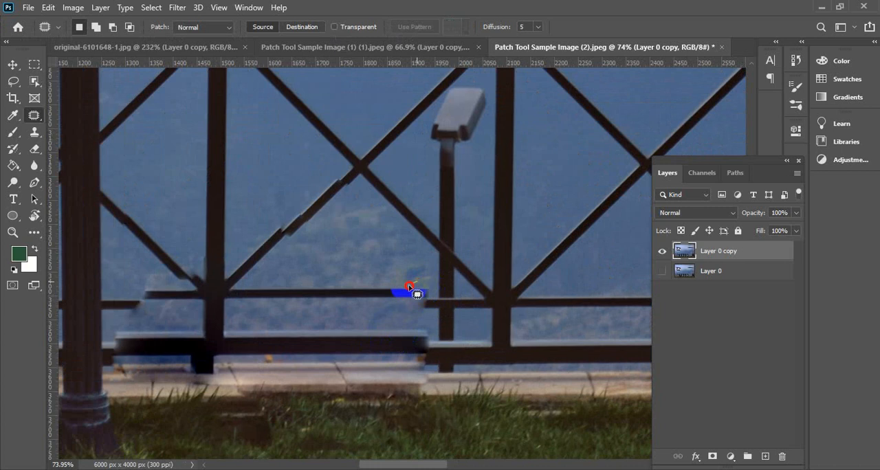
{"action": "mouse_move", "coordinate": [417, 293]}
{"action": "left_mouse_down"}
{"action": "mouse_move", "coordinate": [385, 302]}
{"action": "mouse_move", "coordinate": [393, 312]}
{"action": "mouse_move", "coordinate": [426, 318]}
{"action": "mouse_move", "coordinate": [446, 296]}
{"action": "mouse_move", "coordinate": [414, 292]}
{"action": "left_mouse_up"}
{"action": "scroll", "coordinate": [403, 314], "scroll_direction": "down", "scroll_amount": 1}
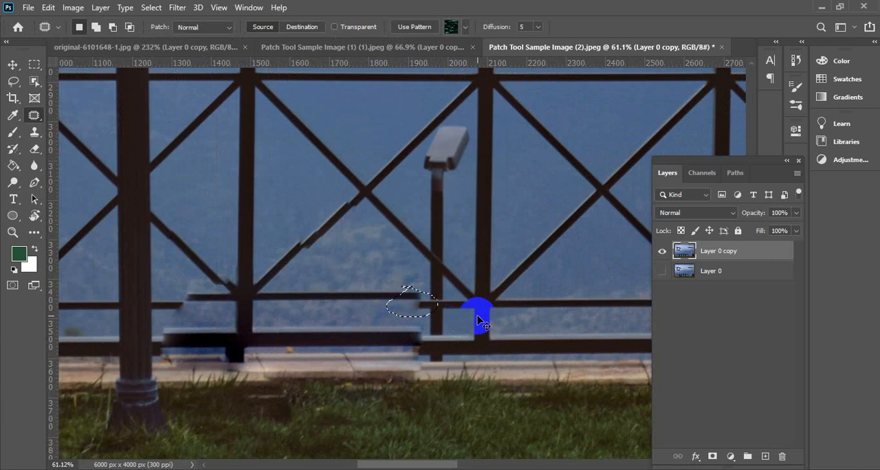
{"action": "left_click", "coordinate": [481, 322]}
{"action": "scroll", "coordinate": [412, 289], "scroll_direction": "down", "scroll_amount": 1}
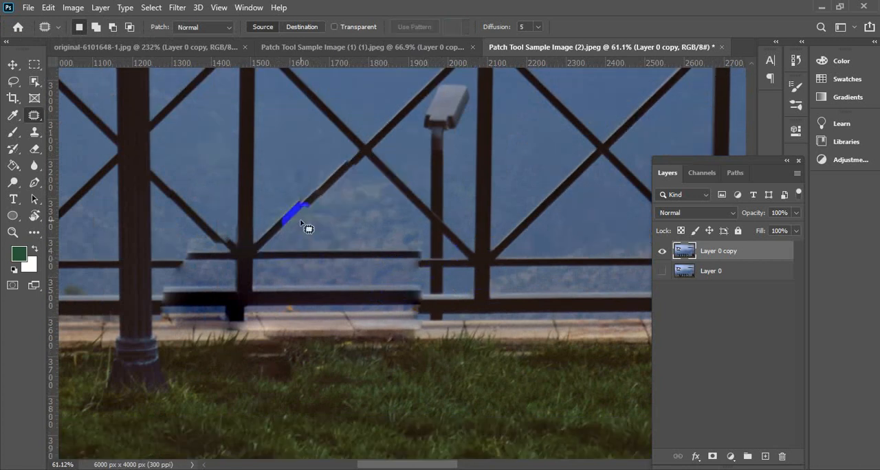
{"action": "scroll", "coordinate": [315, 216], "scroll_direction": "down", "scroll_amount": 1}
{"action": "key", "text": "super"}
{"action": "key", "text": "super"}
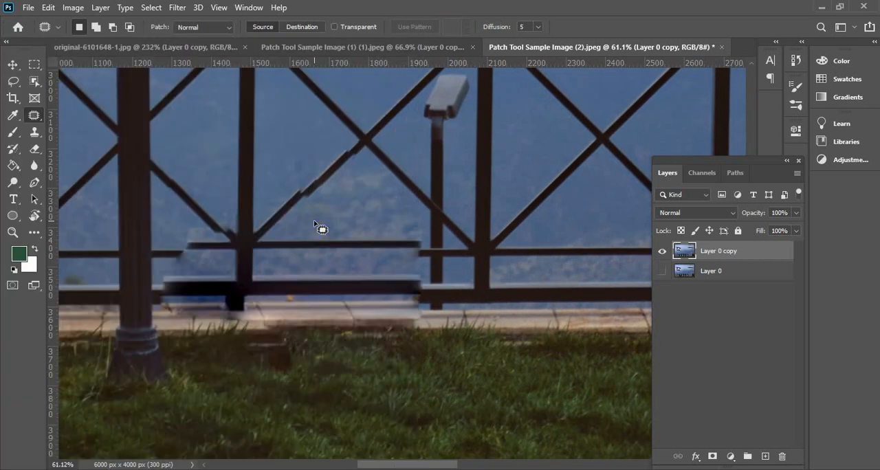
Outline the blurred bottom rail beside the lamp post, patch it with the clean bottom rail to its right, and clear the selection
{"action": "scroll", "coordinate": [330, 268], "scroll_direction": "down", "scroll_amount": 1}
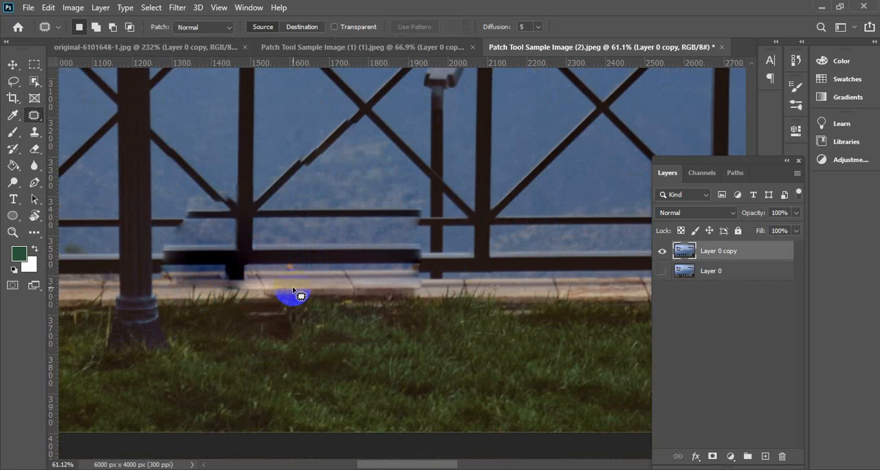
{"action": "mouse_move", "coordinate": [158, 239]}
{"action": "left_mouse_down"}
{"action": "mouse_move", "coordinate": [161, 278]}
{"action": "mouse_move", "coordinate": [179, 283]}
{"action": "mouse_move", "coordinate": [314, 286]}
{"action": "mouse_move", "coordinate": [431, 275]}
{"action": "mouse_move", "coordinate": [428, 246]}
{"action": "mouse_move", "coordinate": [414, 237]}
{"action": "mouse_move", "coordinate": [155, 247]}
{"action": "left_mouse_up"}
{"action": "scroll", "coordinate": [123, 275], "scroll_direction": "down", "scroll_amount": 1}
{"action": "scroll", "coordinate": [122, 275], "scroll_direction": "down", "scroll_amount": 4}
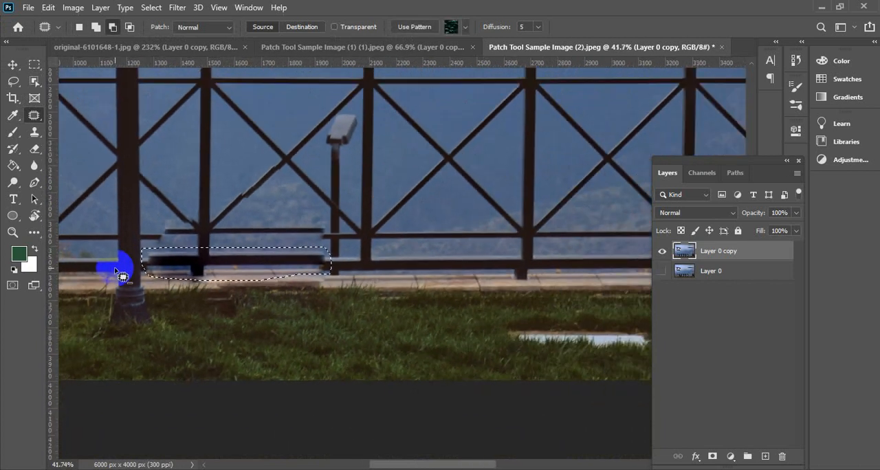
{"action": "left_click_drag", "start_coordinate": [230, 262], "coordinate": [524, 260]}
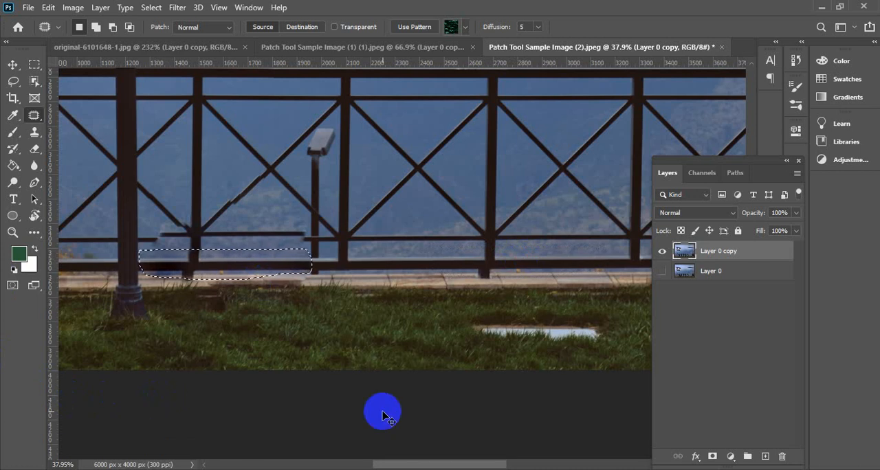
{"action": "key", "text": "ctrl+d"}
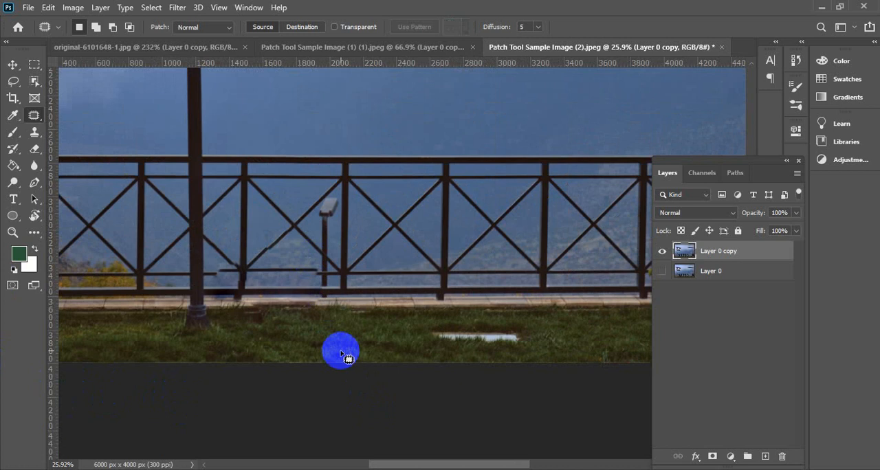
{"action": "scroll", "coordinate": [341, 354], "scroll_direction": "down", "scroll_amount": 3}
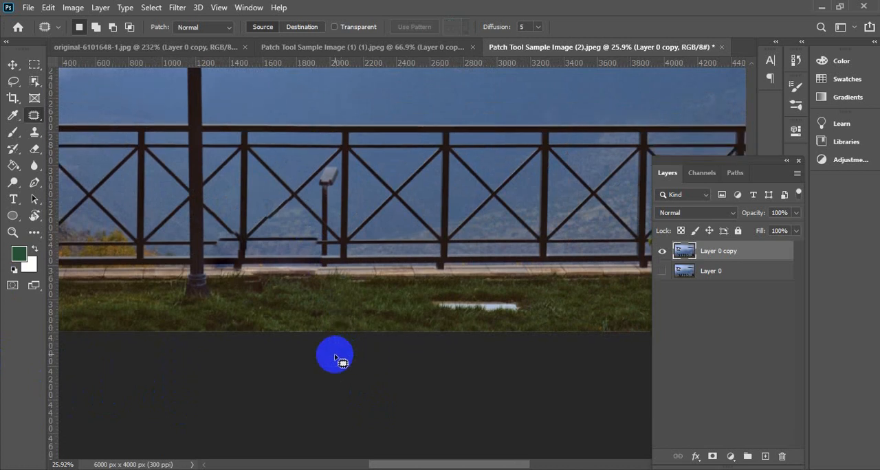
Open Patch Tool Sample Image (3).jpeg from the Happy folder as a new Photoshop document
{"action": "right_click", "coordinate": [32, 116]}
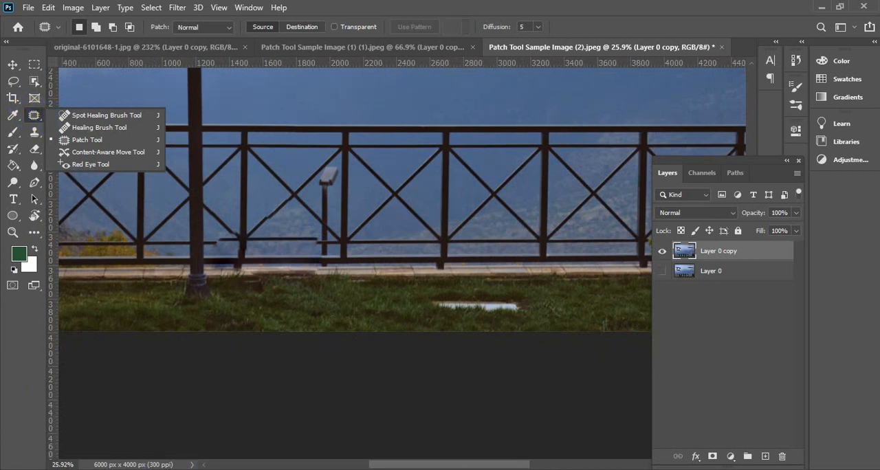
{"action": "mouse_move", "coordinate": [174, 469]}
{"action": "left_click", "coordinate": [172, 468]}
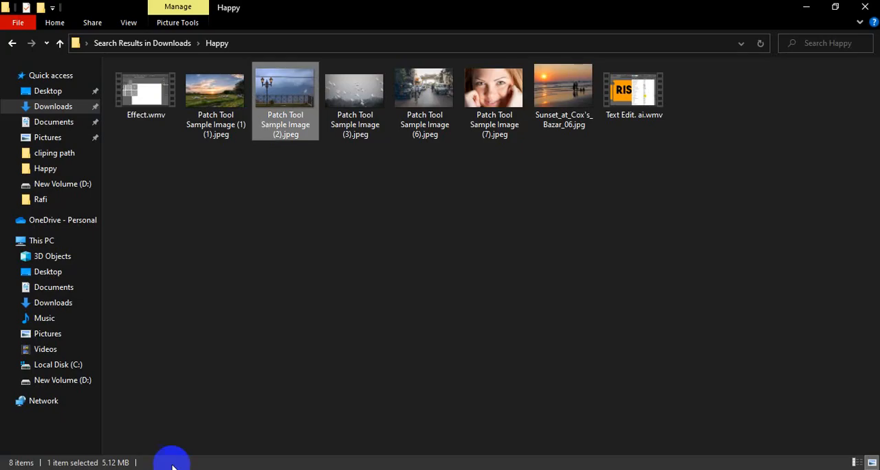
{"action": "left_click", "coordinate": [377, 98]}
{"action": "left_click_drag", "start_coordinate": [375, 100], "coordinate": [742, 49]}
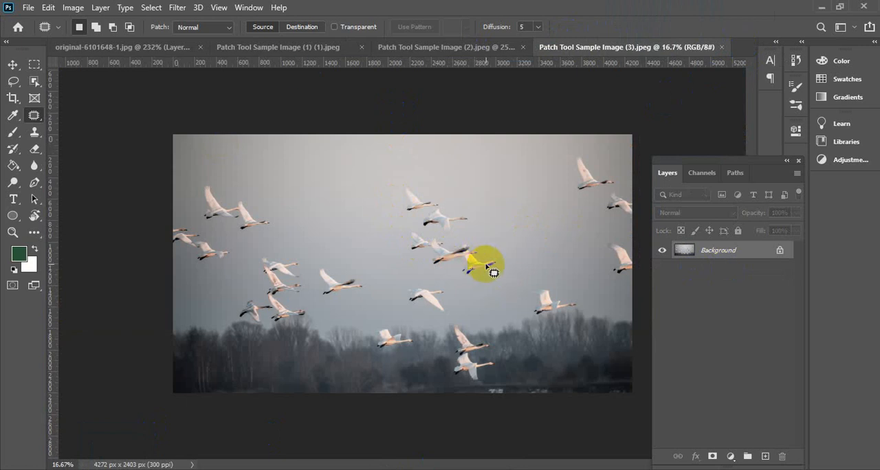
Outline the swan near the photo's upper right corner with the Patch Tool and set the patch mode to Destination
{"action": "scroll", "coordinate": [528, 283], "scroll_direction": "up", "scroll_amount": 3}
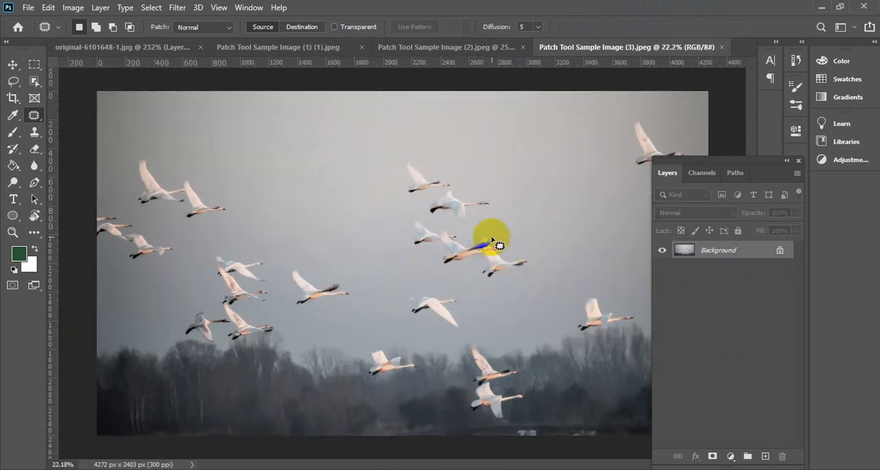
{"action": "scroll", "coordinate": [430, 199], "scroll_direction": "down", "scroll_amount": 2}
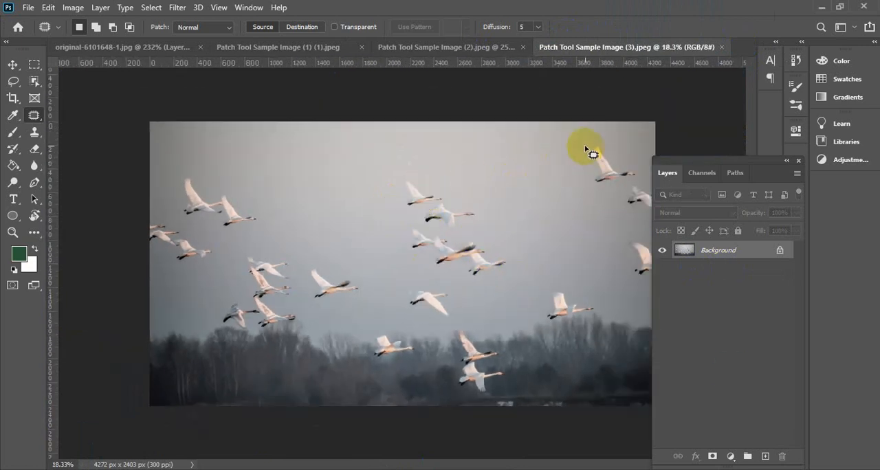
{"action": "mouse_move", "coordinate": [585, 145]}
{"action": "left_mouse_down"}
{"action": "mouse_move", "coordinate": [585, 183]}
{"action": "mouse_move", "coordinate": [637, 178]}
{"action": "mouse_move", "coordinate": [641, 169]}
{"action": "mouse_move", "coordinate": [587, 150]}
{"action": "left_mouse_up"}
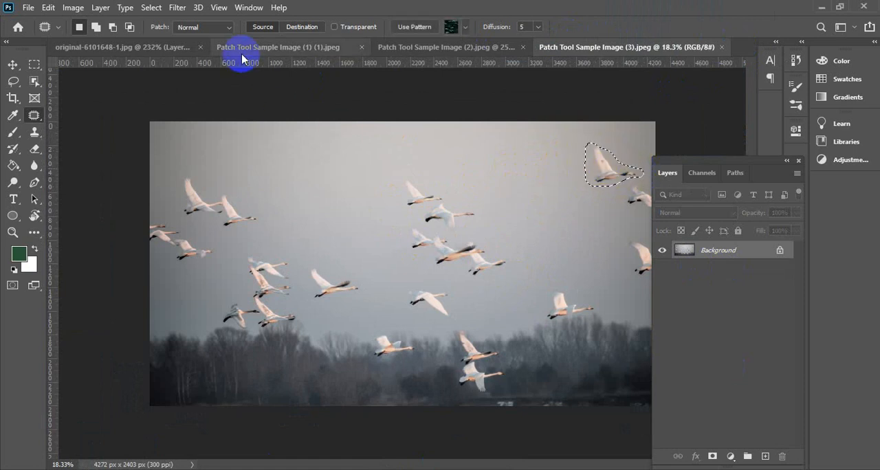
{"action": "left_click", "coordinate": [303, 27]}
Copy the outlined swan onto the empty sky between the left and middle groups of birds, and clear the selection
{"action": "left_click_drag", "start_coordinate": [622, 172], "coordinate": [334, 207]}
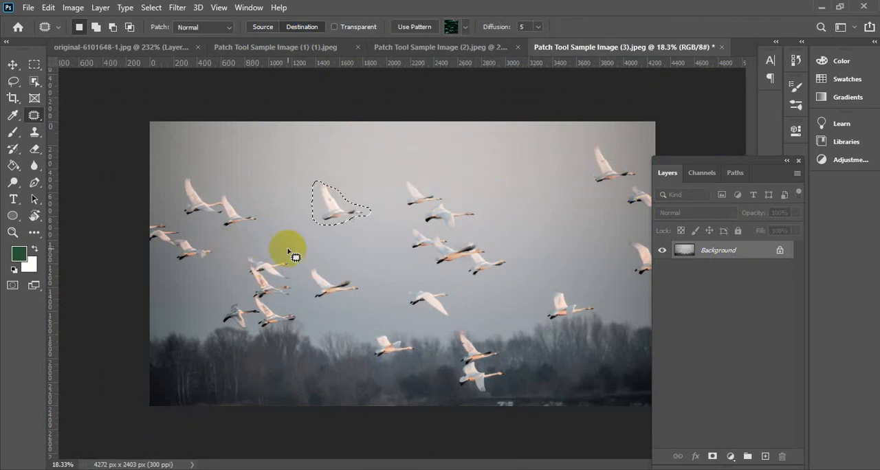
{"action": "left_click", "coordinate": [374, 52]}
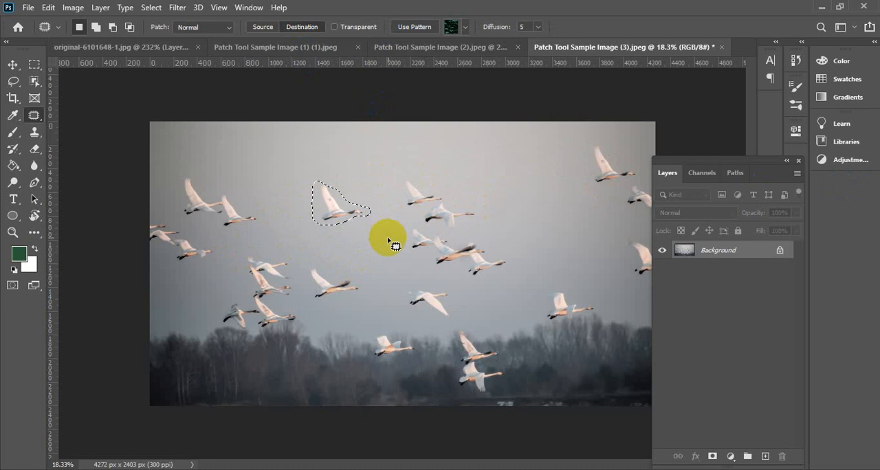
{"action": "key", "text": "ctrl+d"}
{"action": "left_click", "coordinate": [562, 259]}
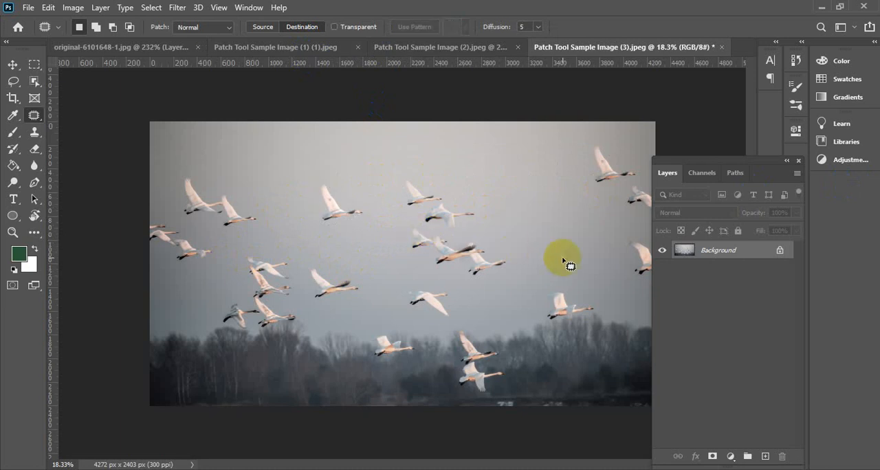
Undo the deselection and the swan copy, and unlock the background layer
{"action": "key", "text": "ctrl+z"}
{"action": "key", "text": "ctrl+z"}
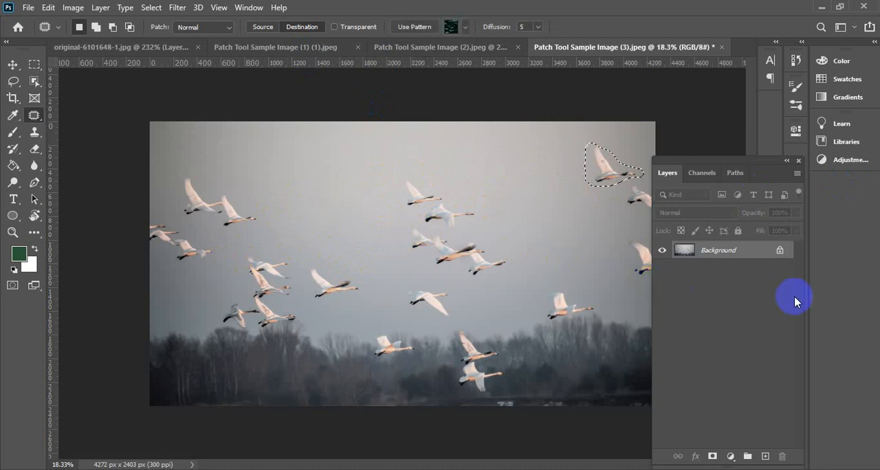
{"action": "left_click", "coordinate": [786, 257]}
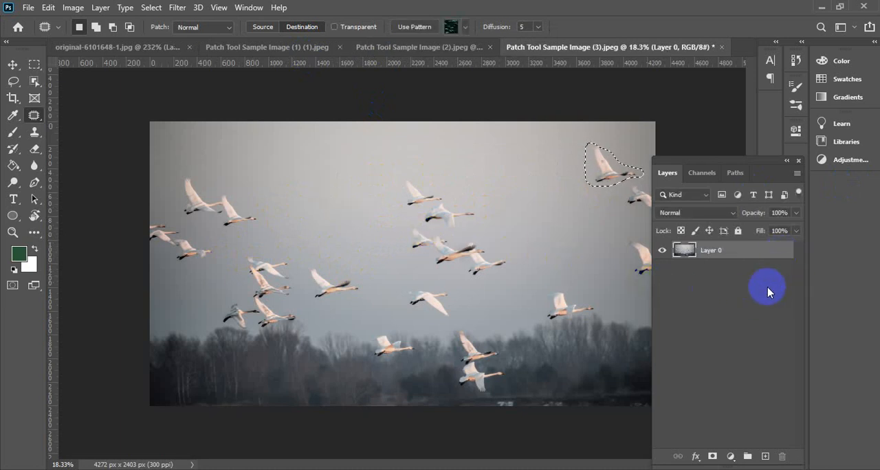
Clear the swan selection, duplicate the whole Layer 0 and hide the original layer
{"action": "key", "text": "ctrl+j"}
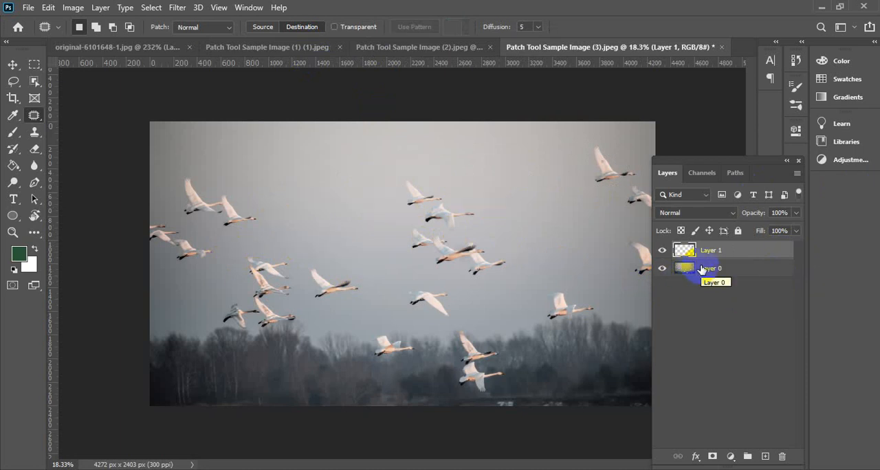
{"action": "key", "text": "ctrl+z"}
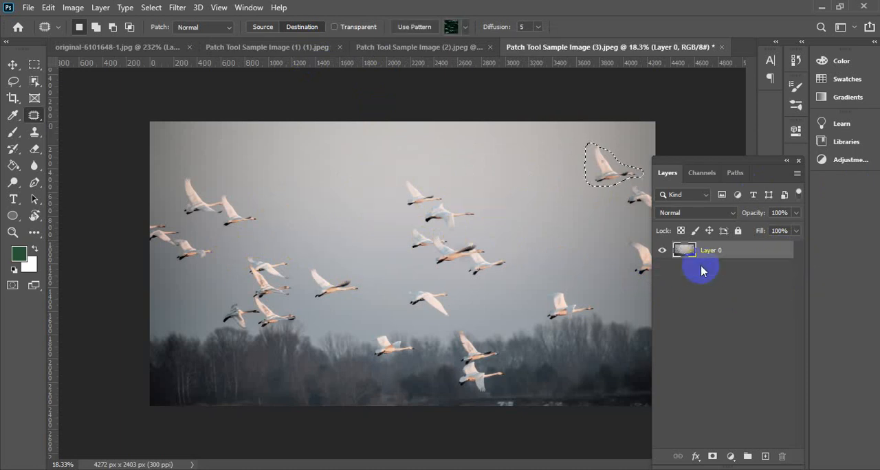
{"action": "left_click", "coordinate": [538, 140]}
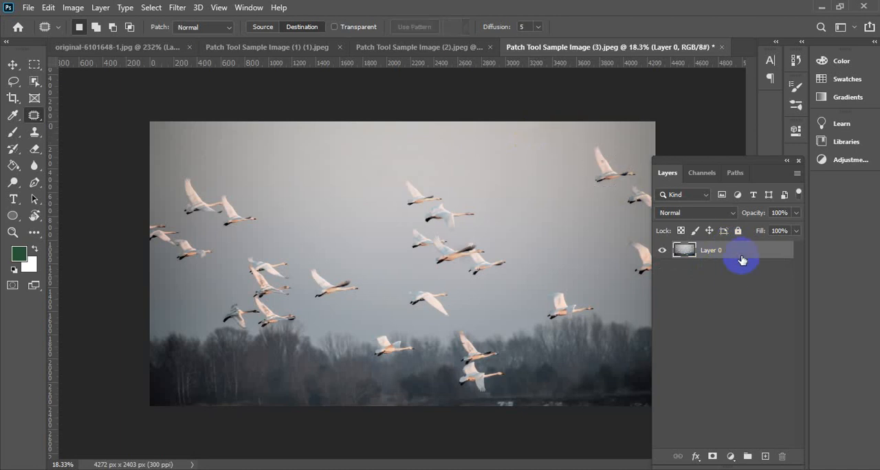
{"action": "key", "text": "ctrl+j"}
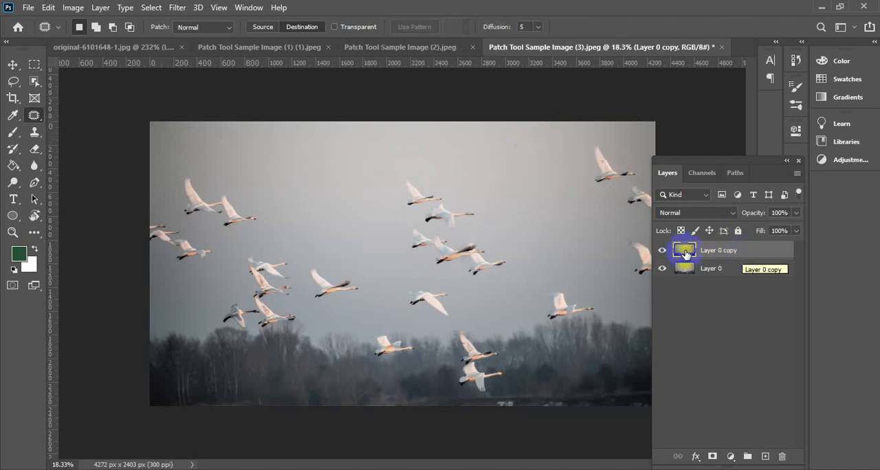
{"action": "left_click", "coordinate": [661, 268]}
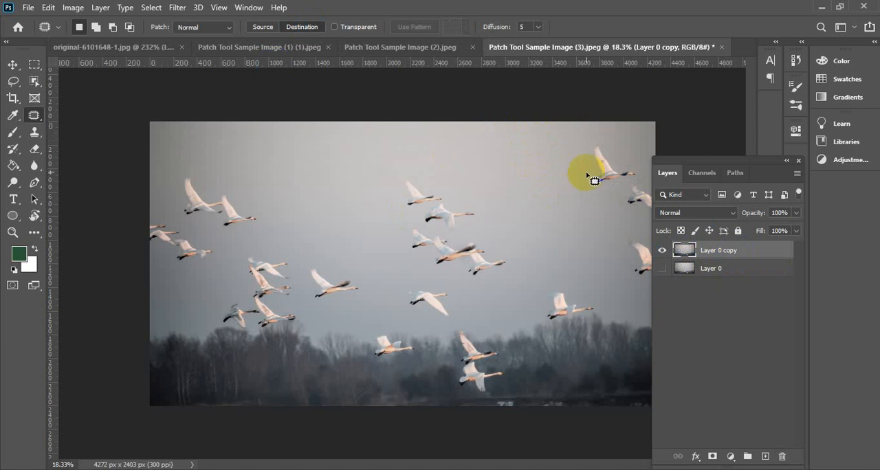
Patch a copy of the upper right swan between the left and middle groups, and the dark-winged swan left of center beside the lower middle swan
{"action": "mouse_move", "coordinate": [586, 158]}
{"action": "left_mouse_down"}
{"action": "mouse_move", "coordinate": [593, 185]}
{"action": "mouse_move", "coordinate": [640, 178]}
{"action": "mouse_move", "coordinate": [640, 169]}
{"action": "mouse_move", "coordinate": [592, 144]}
{"action": "mouse_move", "coordinate": [587, 150]}
{"action": "mouse_move", "coordinate": [607, 172]}
{"action": "mouse_move", "coordinate": [331, 213]}
{"action": "left_mouse_up"}
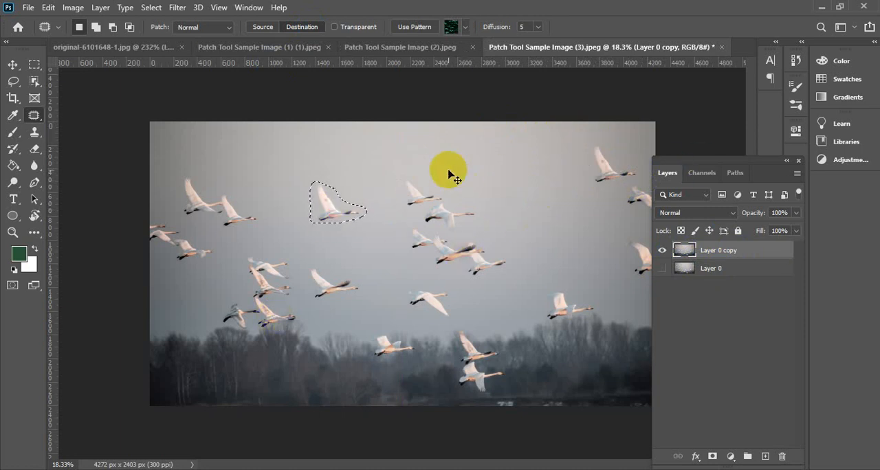
{"action": "key", "text": "ctrl+d"}
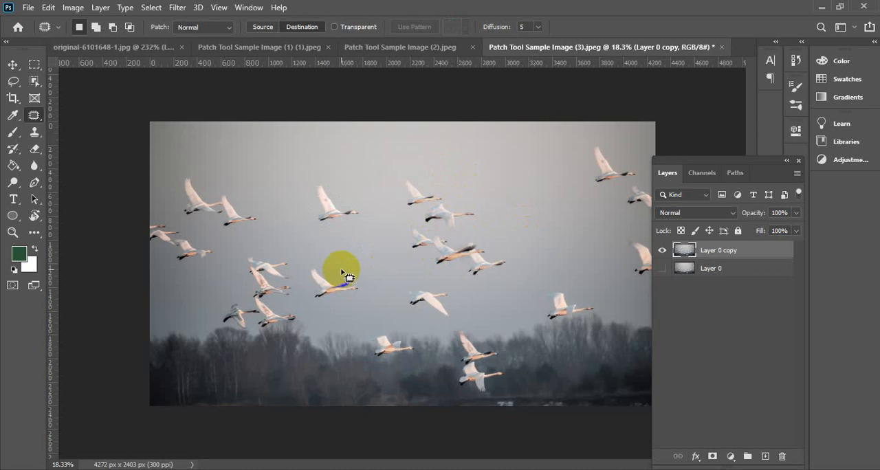
{"action": "mouse_move", "coordinate": [327, 267]}
{"action": "left_mouse_down"}
{"action": "mouse_move", "coordinate": [305, 275]}
{"action": "mouse_move", "coordinate": [313, 299]}
{"action": "mouse_move", "coordinate": [338, 304]}
{"action": "mouse_move", "coordinate": [365, 290]}
{"action": "mouse_move", "coordinate": [341, 270]}
{"action": "mouse_move", "coordinate": [320, 269]}
{"action": "mouse_move", "coordinate": [519, 187]}
{"action": "mouse_move", "coordinate": [519, 217]}
{"action": "mouse_move", "coordinate": [538, 252]}
{"action": "mouse_move", "coordinate": [522, 295]}
{"action": "mouse_move", "coordinate": [481, 301]}
{"action": "left_mouse_up"}
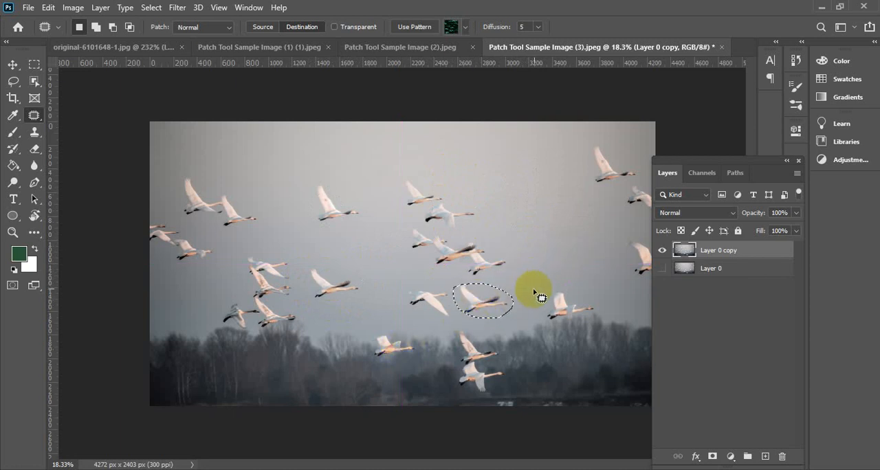
Try to enlarge the newly copied dark-winged swan proportionally to about 181% with Free Transform
{"action": "key", "text": "ctrl+t"}
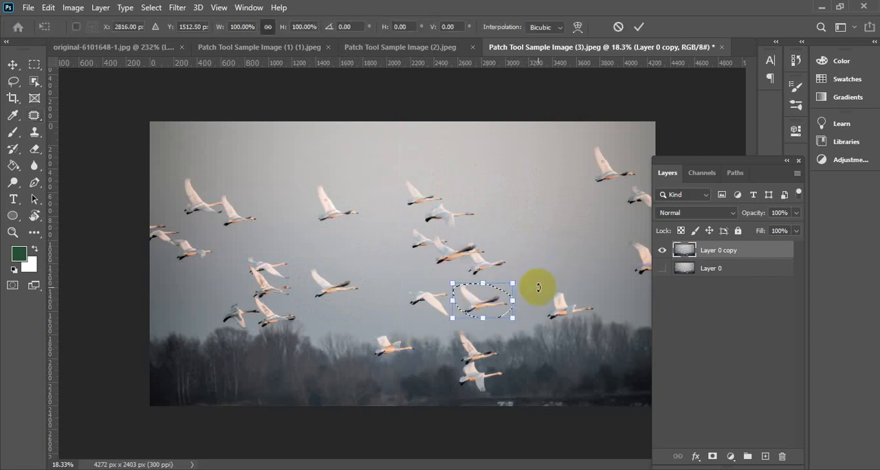
{"action": "mouse_move", "coordinate": [512, 284]}
{"action": "left_mouse_down"}
{"action": "mouse_move", "coordinate": [565, 209]}
{"action": "mouse_move", "coordinate": [543, 225]}
{"action": "mouse_move", "coordinate": [511, 290]}
{"action": "mouse_move", "coordinate": [525, 289]}
{"action": "left_mouse_up"}
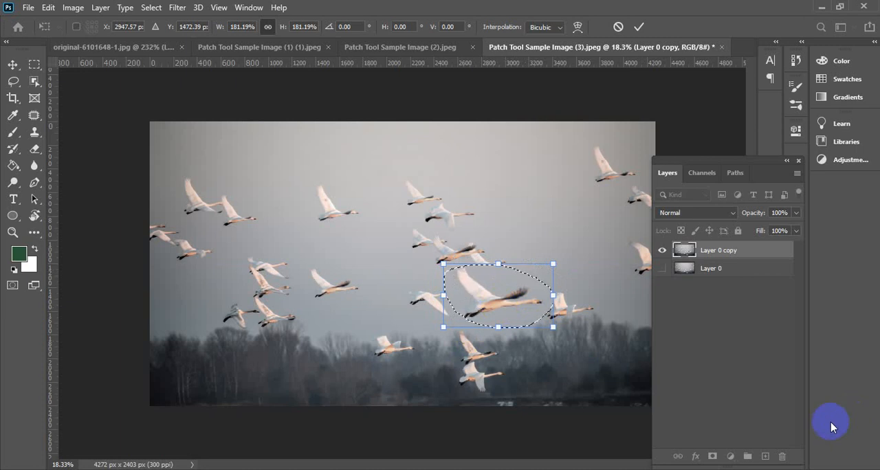
{"action": "key", "text": "ctrl+z"}
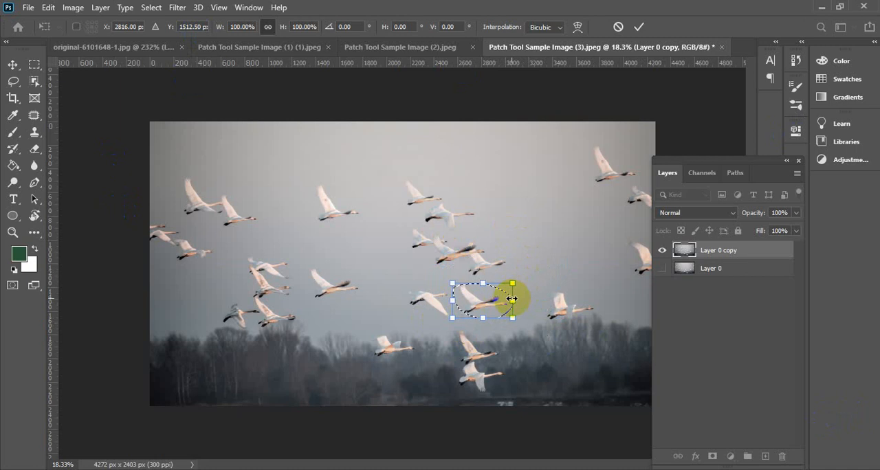
{"action": "left_click", "coordinate": [638, 26]}
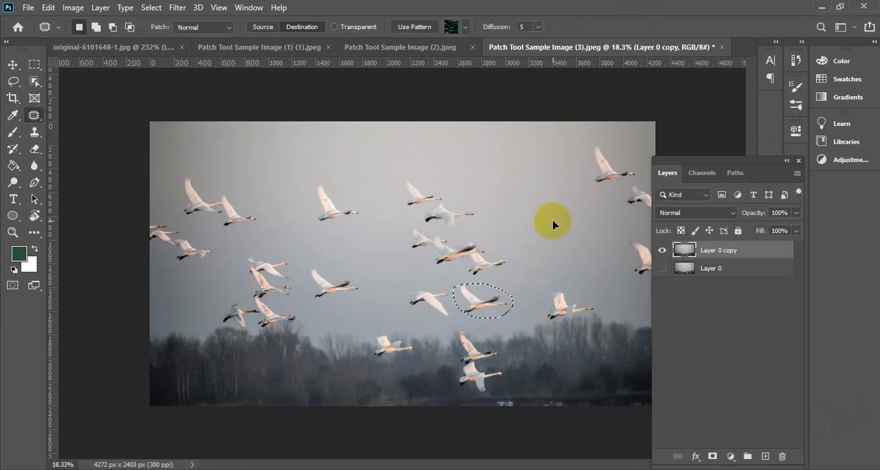
Copy the swan above the middle of the treeline to just below the lower right swan with the Patch Tool, and clear the selection
{"action": "left_click", "coordinate": [313, 346]}
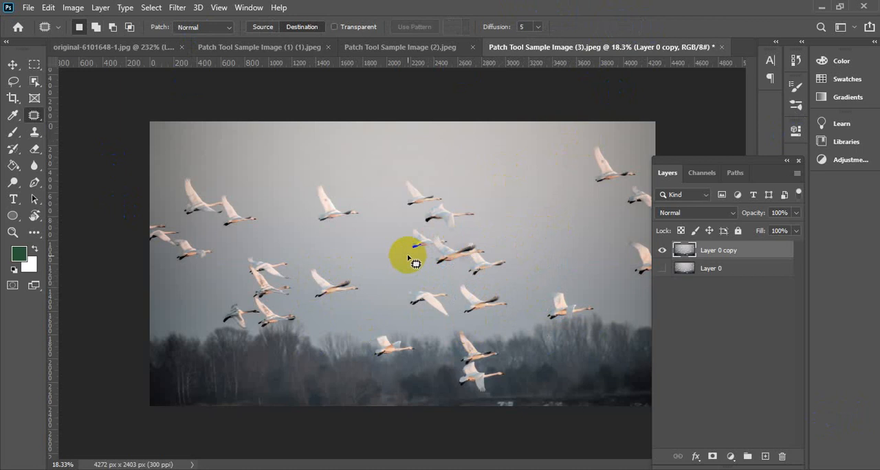
{"action": "mouse_move", "coordinate": [382, 331]}
{"action": "left_mouse_down"}
{"action": "mouse_move", "coordinate": [369, 332]}
{"action": "mouse_move", "coordinate": [364, 356]}
{"action": "mouse_move", "coordinate": [397, 357]}
{"action": "mouse_move", "coordinate": [416, 341]}
{"action": "mouse_move", "coordinate": [384, 332]}
{"action": "mouse_move", "coordinate": [462, 355]}
{"action": "mouse_move", "coordinate": [563, 348]}
{"action": "mouse_move", "coordinate": [542, 338]}
{"action": "left_mouse_up"}
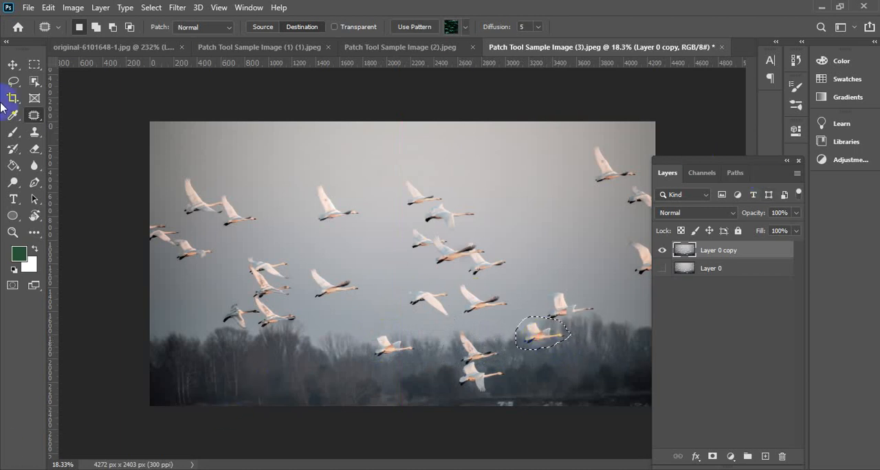
{"action": "left_click", "coordinate": [9, 235]}
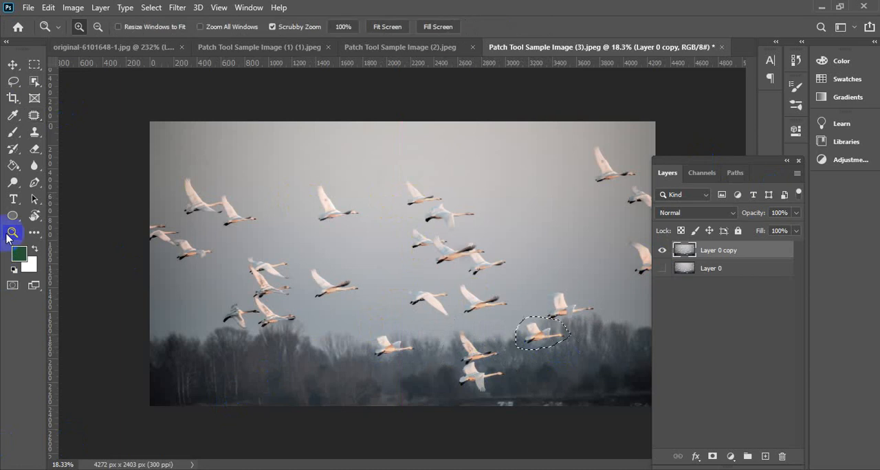
{"action": "key", "text": "ctrl+d"}
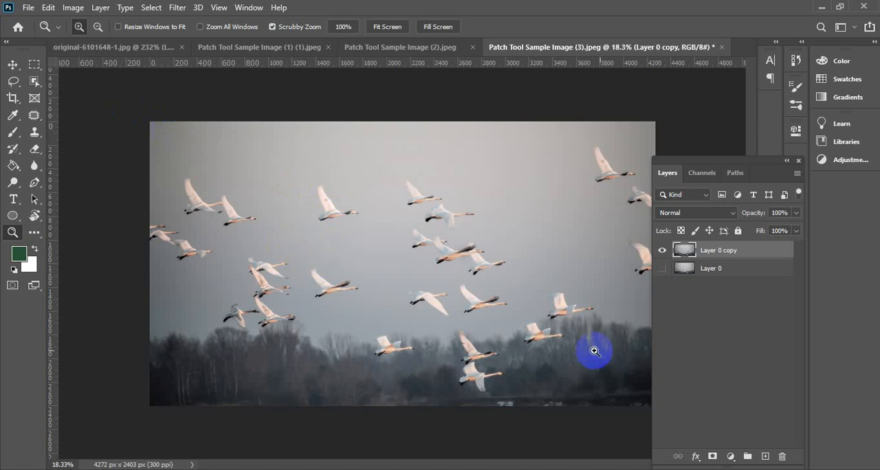
Show Layer 0 and toggle the visibility of Layer 0 copy to compare the photo before and after adding swans
{"action": "left_click", "coordinate": [226, 204], "text": "alt"}
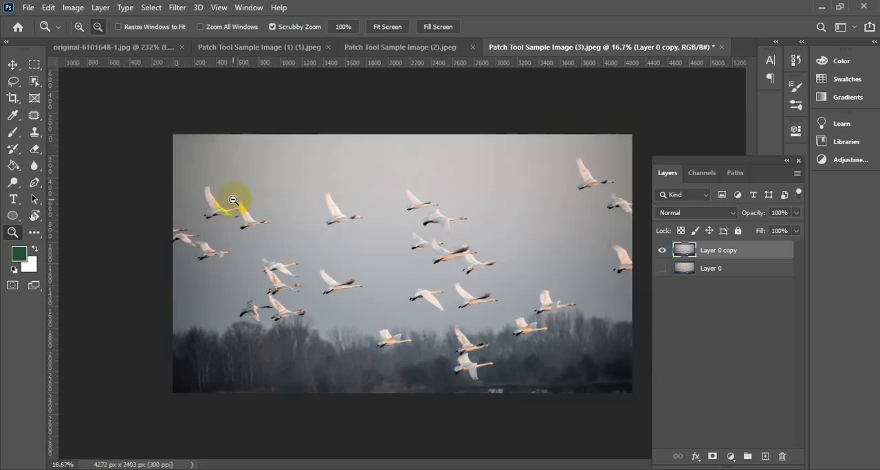
{"action": "left_click", "coordinate": [661, 250]}
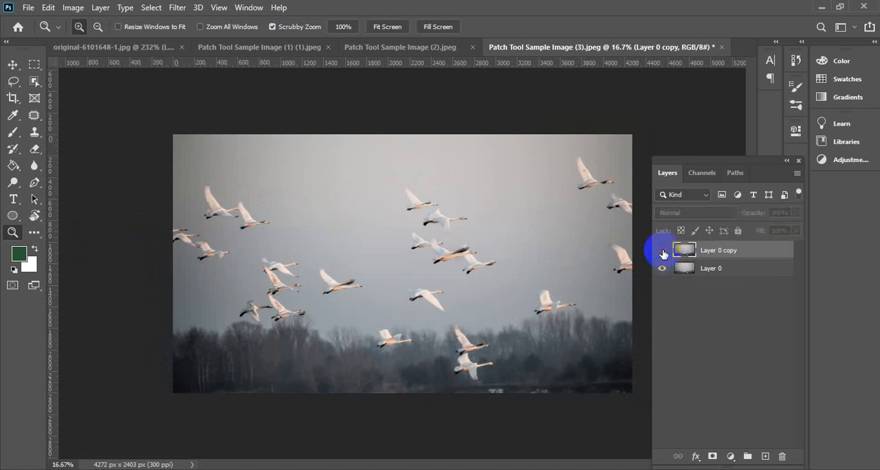
{"action": "left_click", "coordinate": [662, 251]}
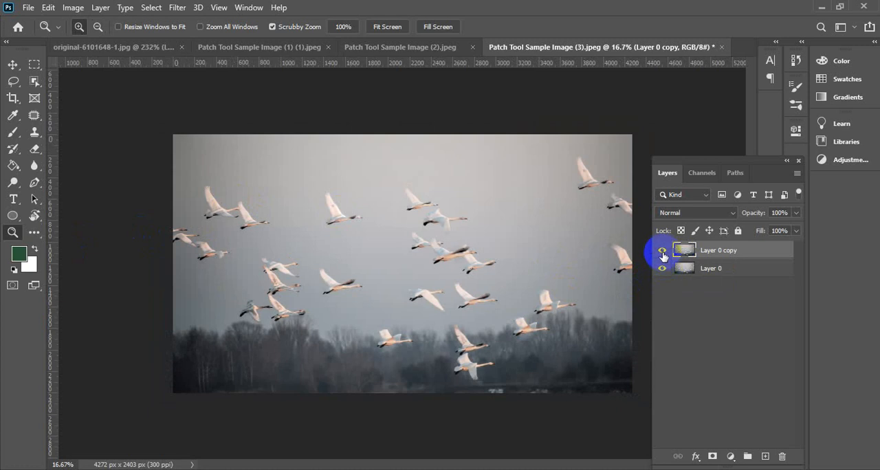
{"action": "left_click", "coordinate": [663, 253]}
{"action": "left_click", "coordinate": [663, 253]}
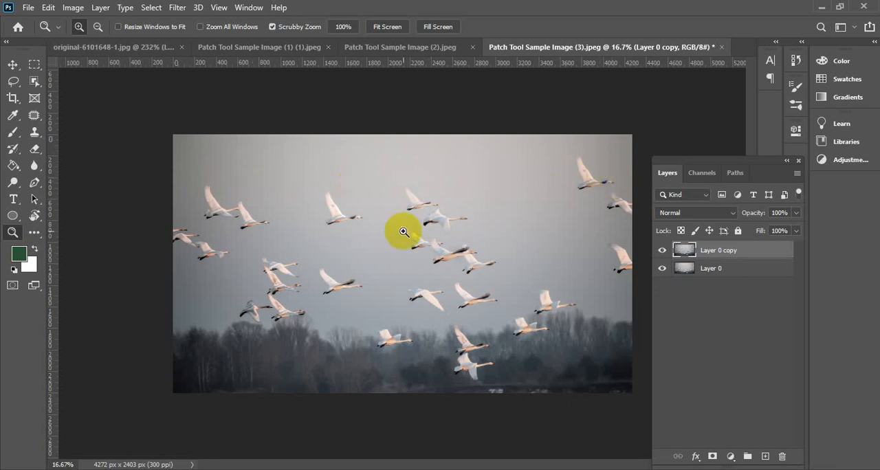
{"action": "left_click", "coordinate": [367, 237]}
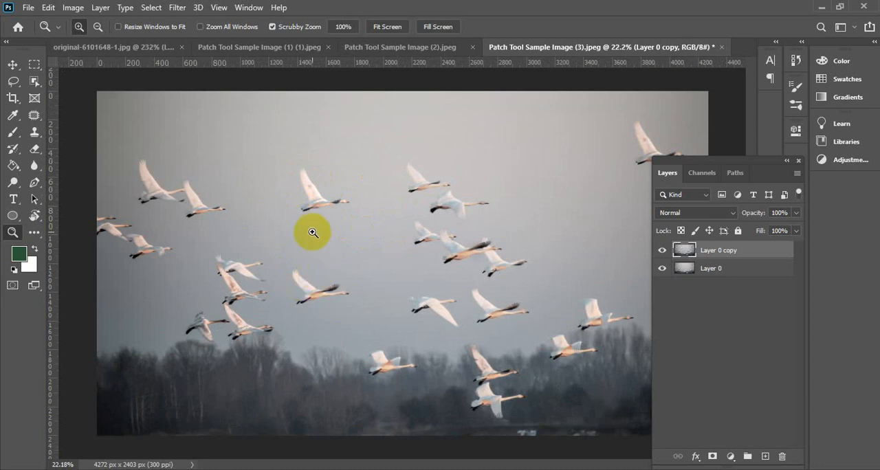
{"action": "left_click", "coordinate": [292, 197], "text": "alt"}
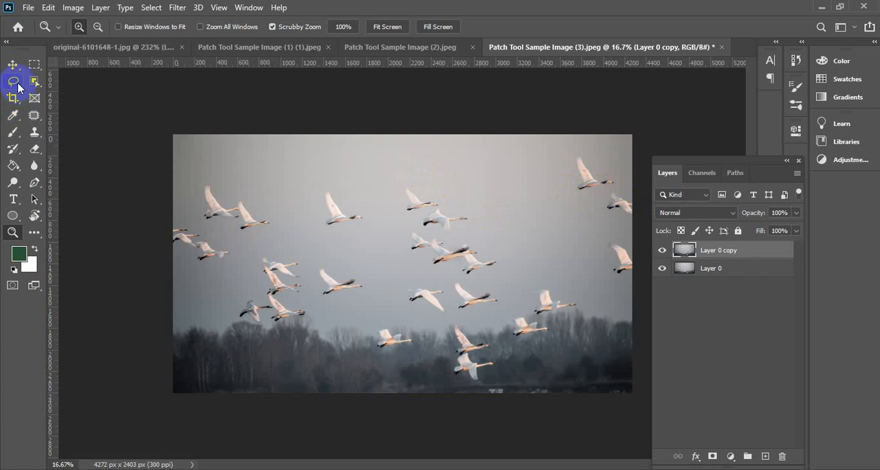
Try to copy the treeline swan onto the dark trees in the photo's lower left with the Patch Tool and inspect the blend
{"action": "left_click", "coordinate": [35, 114]}
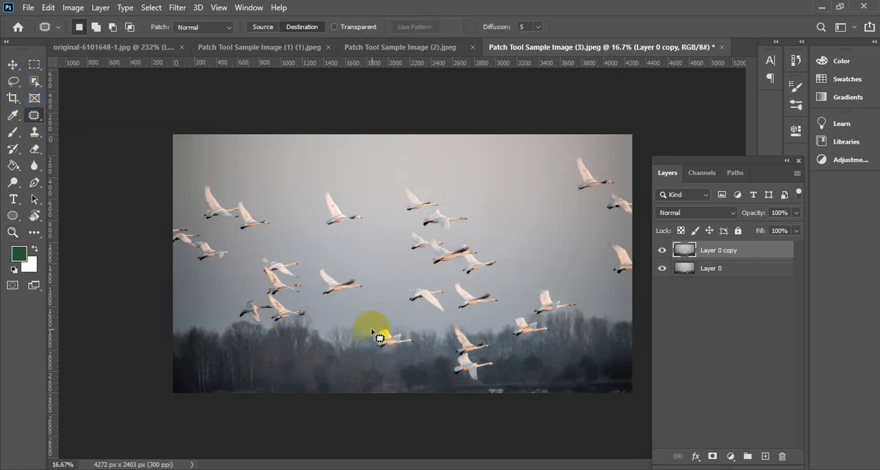
{"action": "mouse_move", "coordinate": [371, 328]}
{"action": "left_mouse_down"}
{"action": "mouse_move", "coordinate": [382, 355]}
{"action": "mouse_move", "coordinate": [412, 348]}
{"action": "mouse_move", "coordinate": [418, 328]}
{"action": "mouse_move", "coordinate": [389, 319]}
{"action": "mouse_move", "coordinate": [374, 325]}
{"action": "mouse_move", "coordinate": [392, 339]}
{"action": "mouse_move", "coordinate": [333, 362]}
{"action": "mouse_move", "coordinate": [276, 371]}
{"action": "mouse_move", "coordinate": [249, 363]}
{"action": "left_mouse_up"}
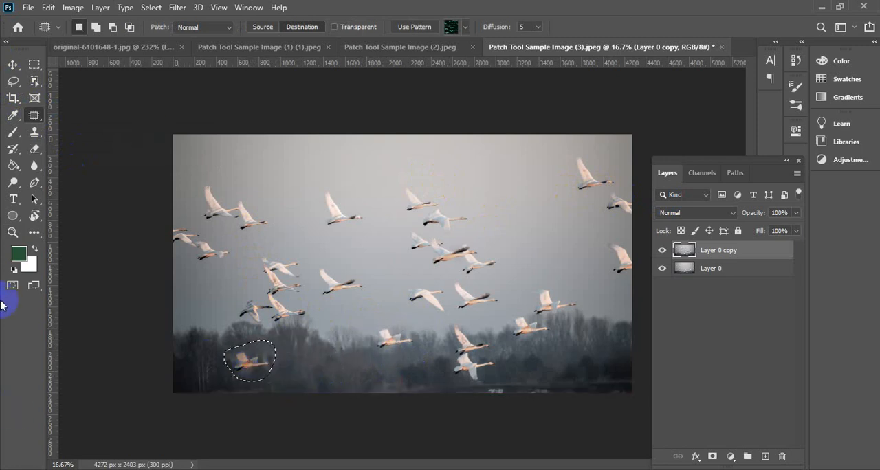
{"action": "left_click", "coordinate": [19, 255]}
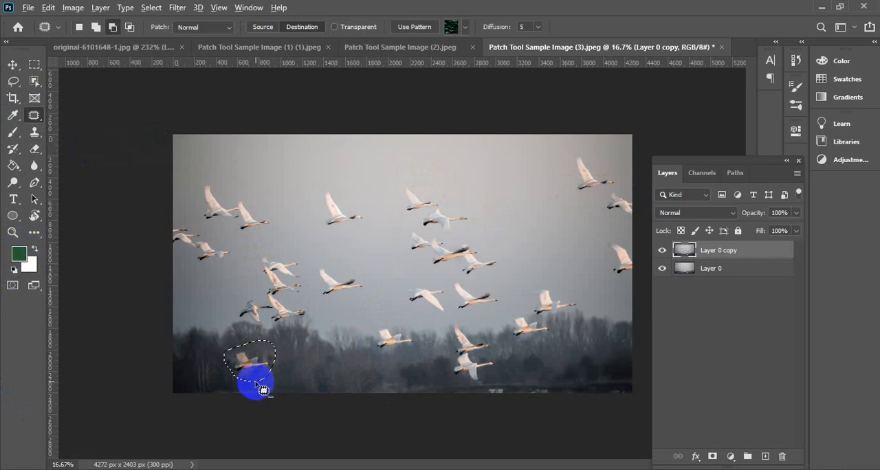
{"action": "scroll", "coordinate": [246, 386], "scroll_direction": "up", "scroll_amount": 3}
{"action": "scroll", "coordinate": [231, 254], "scroll_direction": "down", "scroll_amount": 1}
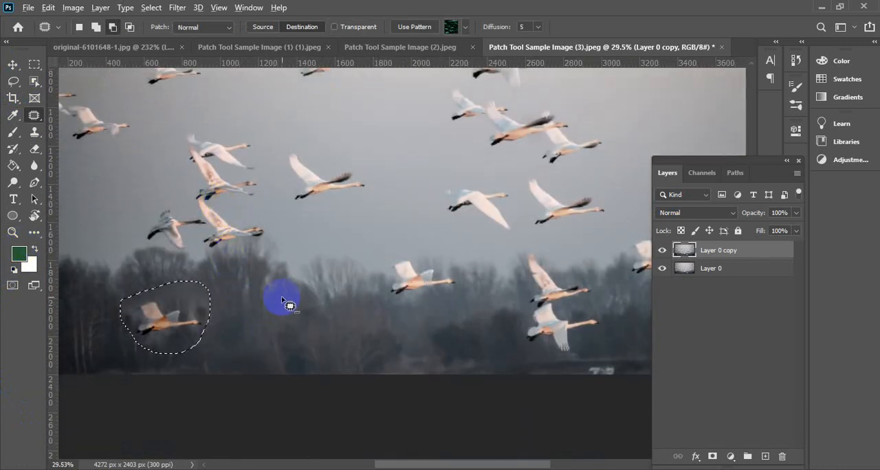
{"action": "scroll", "coordinate": [255, 308], "scroll_direction": "down", "scroll_amount": 1}
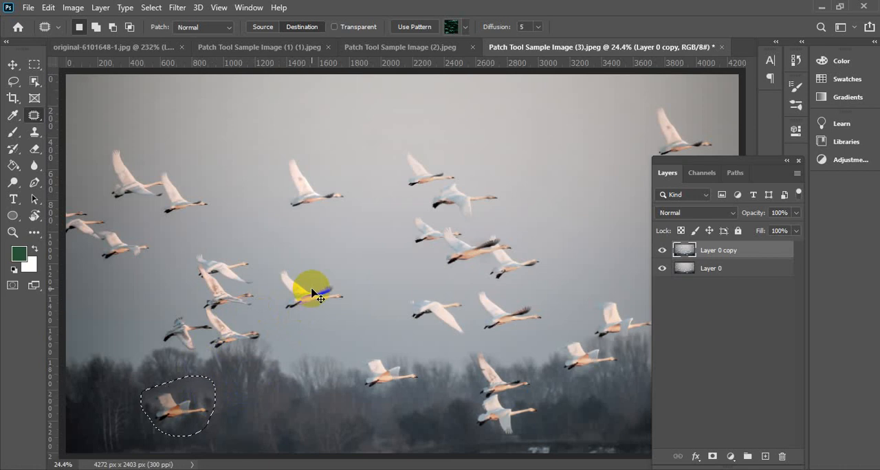
Undo the swan copy over the dark trees, switch to the Move Tool and clear the selection
{"action": "key", "text": "ctrl+z"}
{"action": "left_click", "coordinate": [13, 64]}
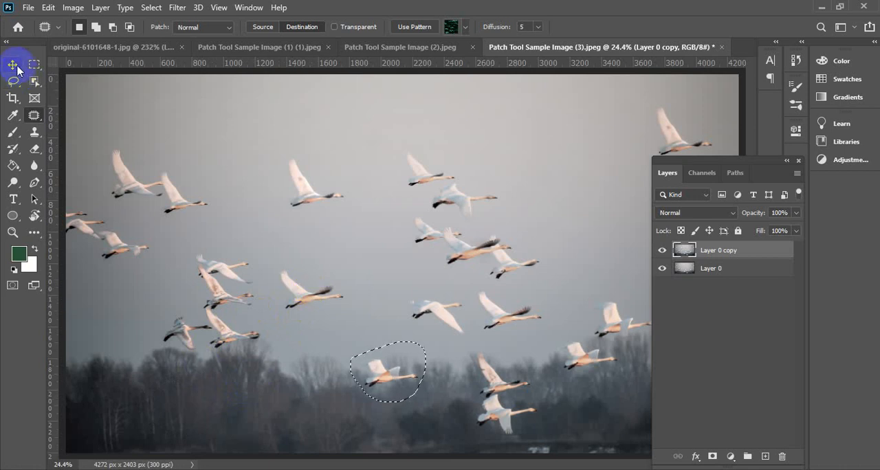
{"action": "left_click", "coordinate": [243, 103]}
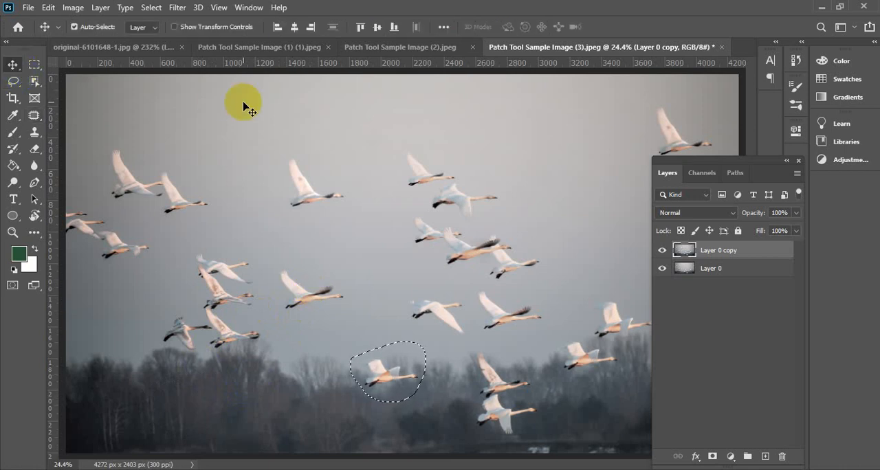
{"action": "left_click", "coordinate": [245, 104]}
{"action": "key", "text": "ctrl+d"}
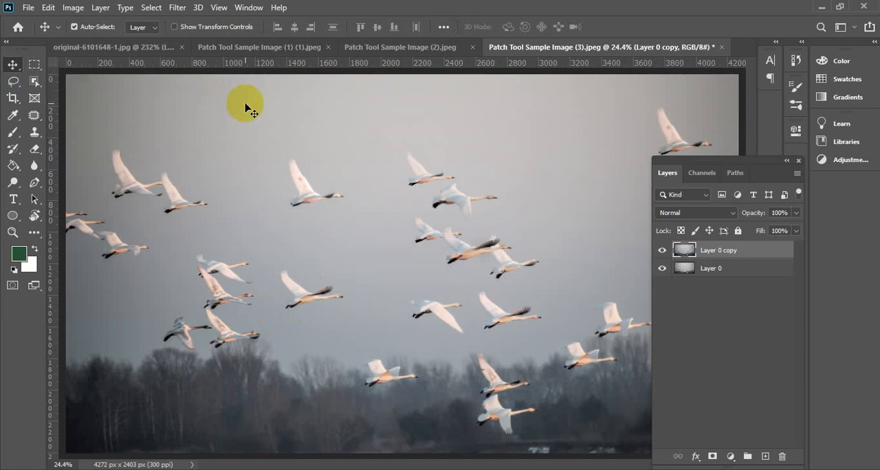
{"action": "scroll", "coordinate": [307, 306], "scroll_direction": "down", "scroll_amount": 4}
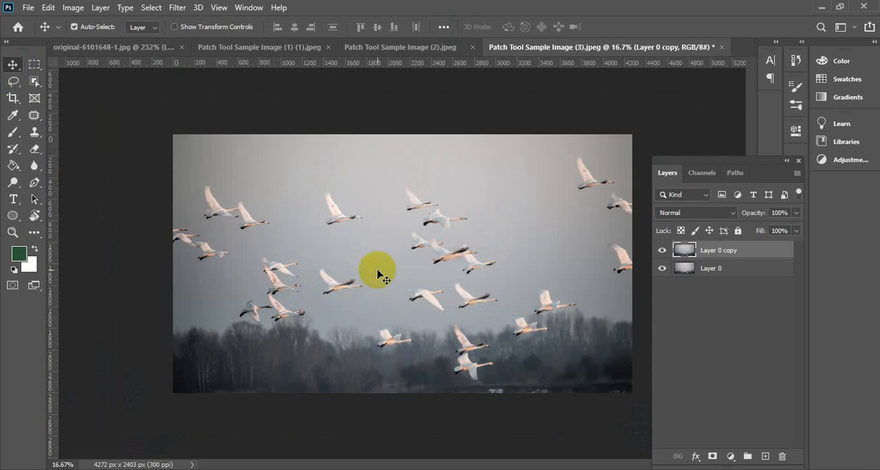
Switch to Chrome and search Google for "red eye" in a new tab
{"action": "left_click", "coordinate": [33, 115]}
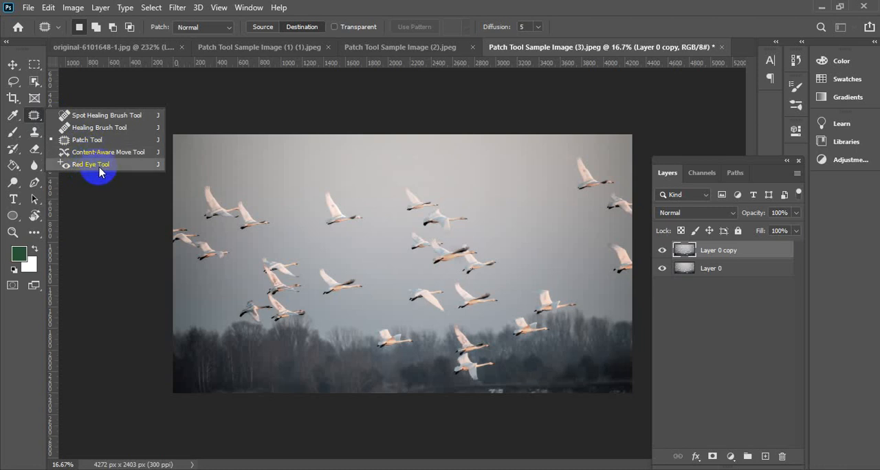
{"action": "left_click", "coordinate": [206, 469]}
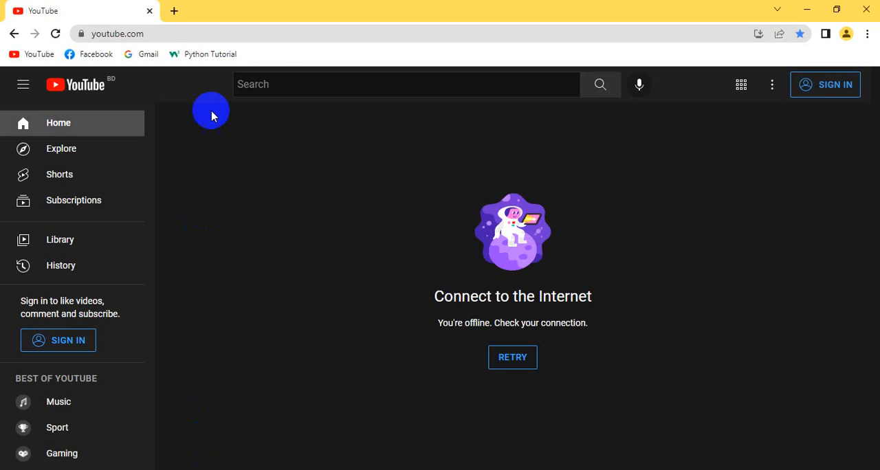
{"action": "left_click", "coordinate": [174, 11]}
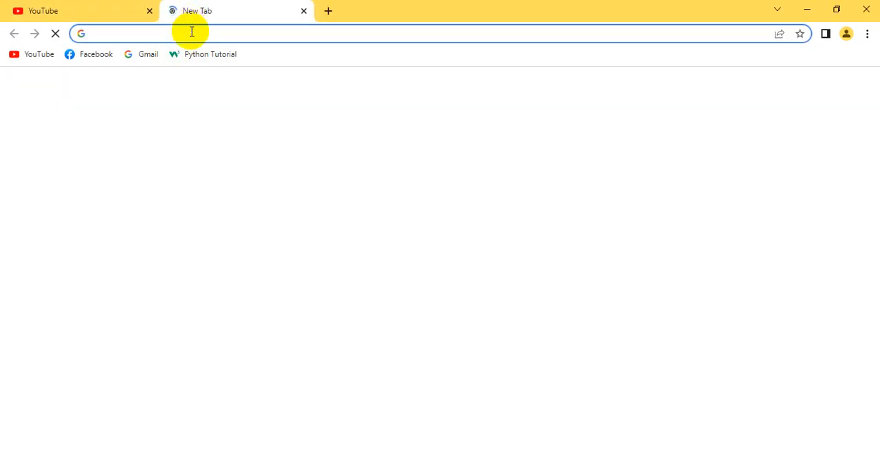
{"action": "left_click", "coordinate": [193, 31]}
{"action": "type", "text": "rwd"}
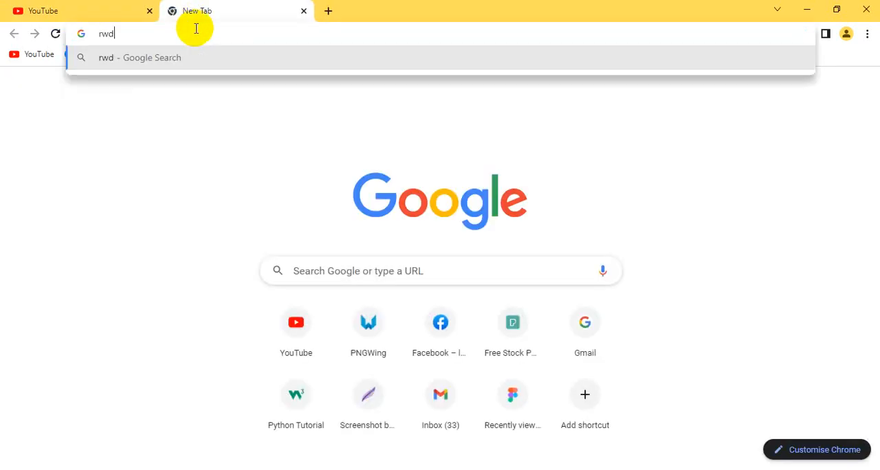
{"action": "key", "text": "BackSpace"}
{"action": "key", "text": "BackSpace"}
{"action": "type", "text": "e"}
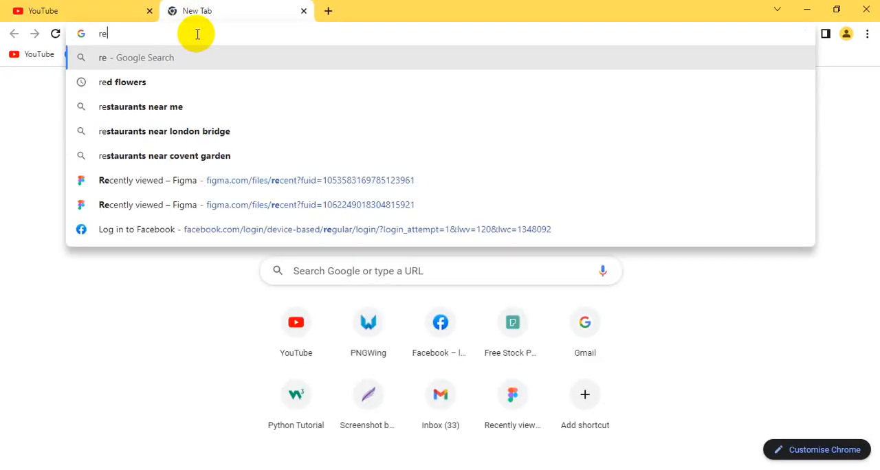
{"action": "type", "text": "d"}
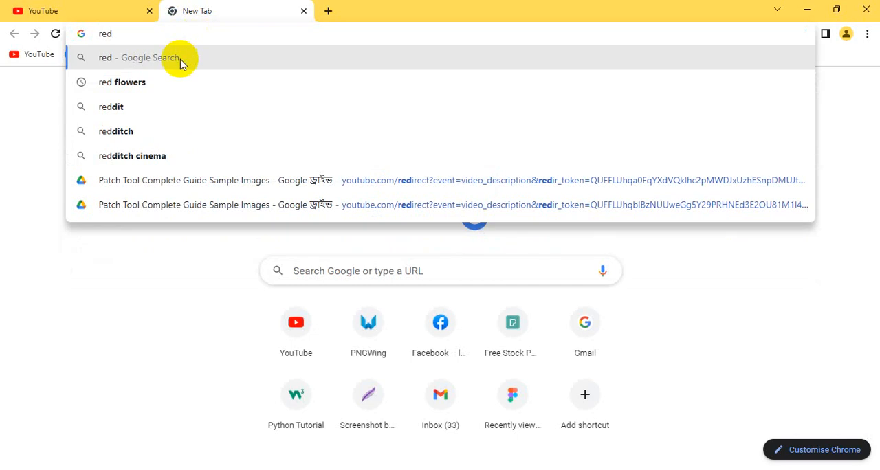
{"action": "type", "text": " eye"}
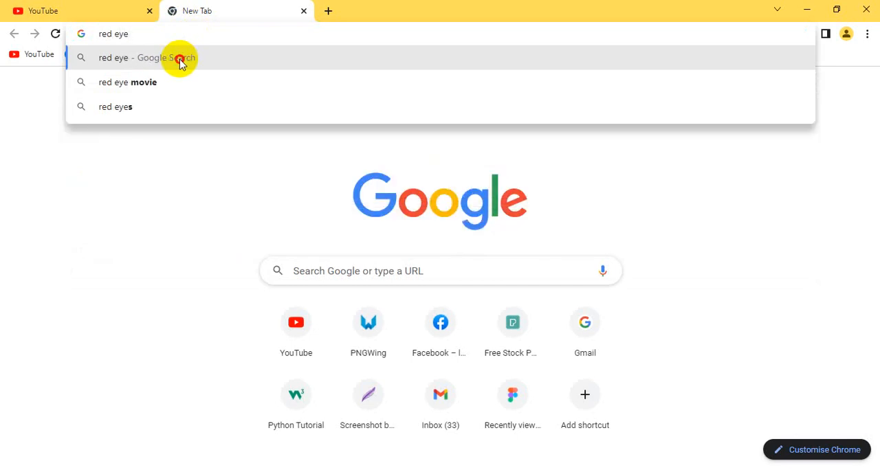
{"action": "left_click", "coordinate": [183, 61]}
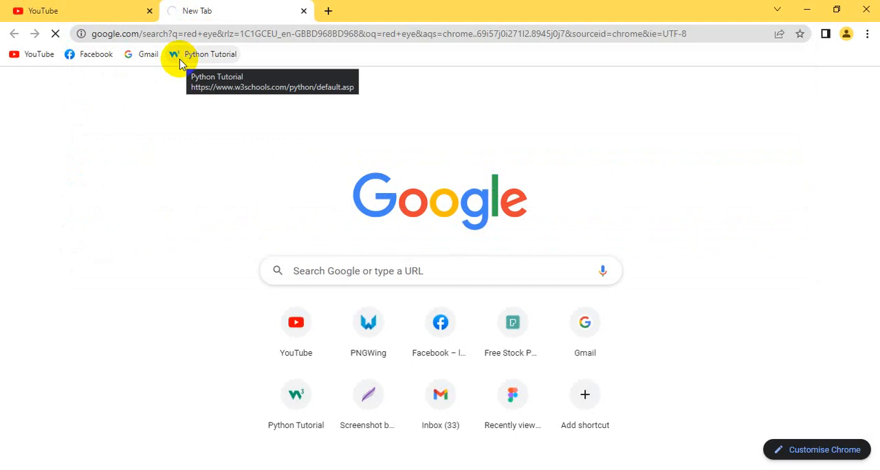